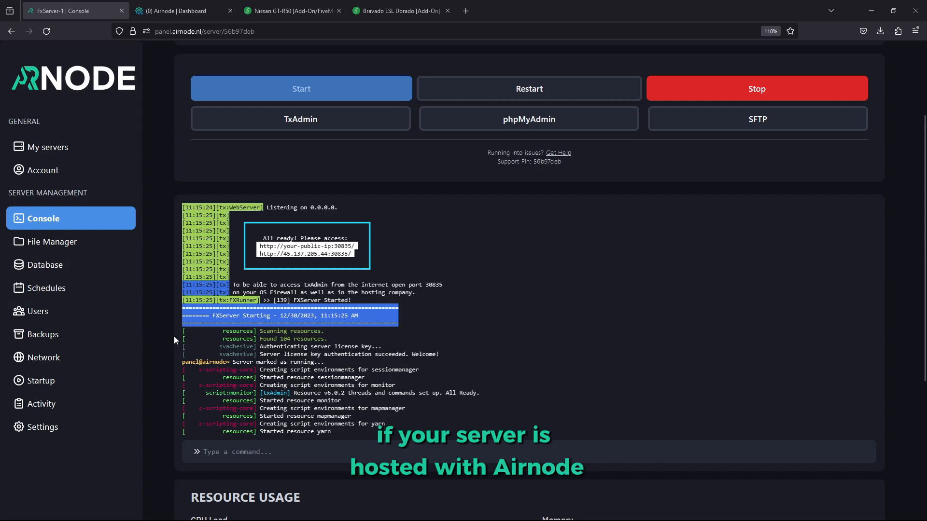
Step: Launch the SFTP connection from the server's settings and log in with the panel account password
left_click(106, 424)
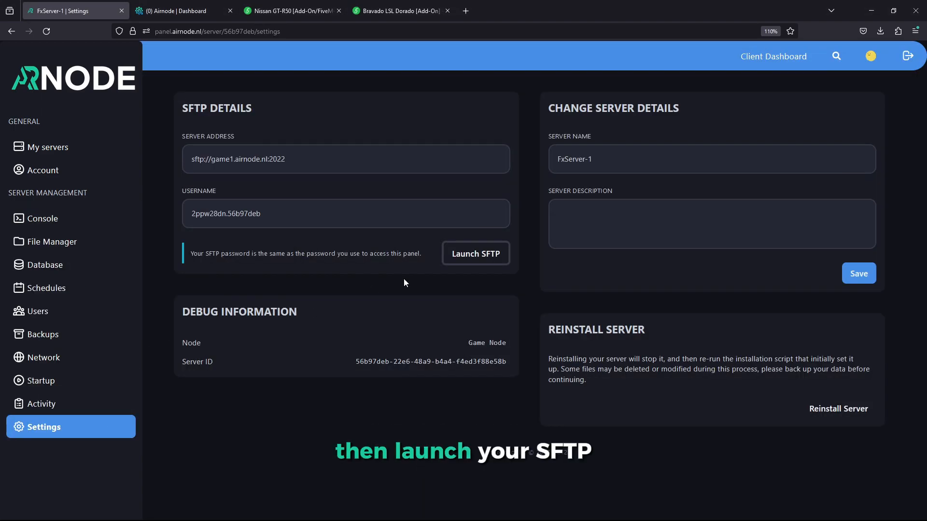
left_click(476, 256)
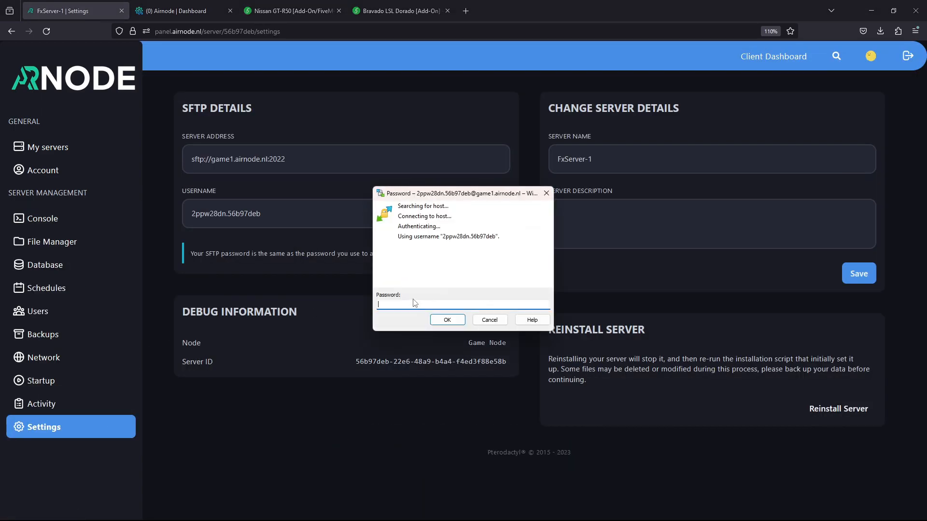
type("••••••••")
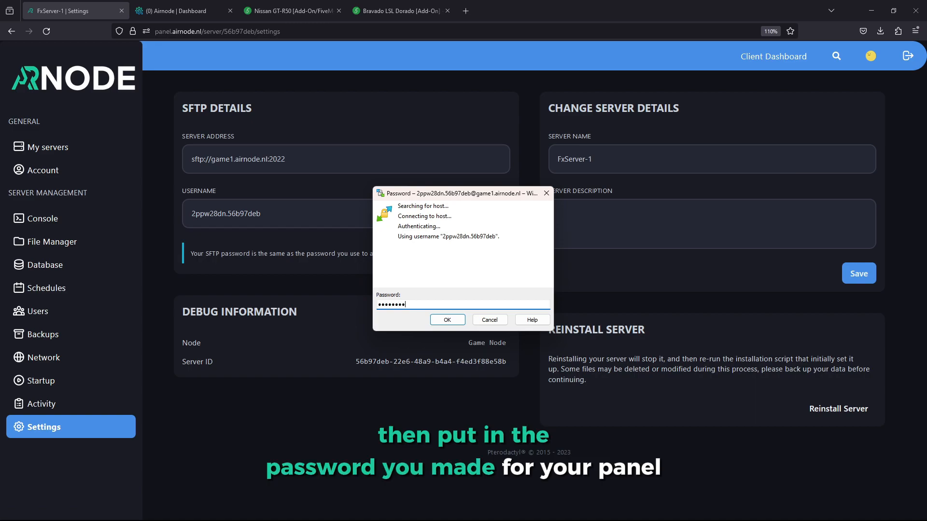
key("Return")
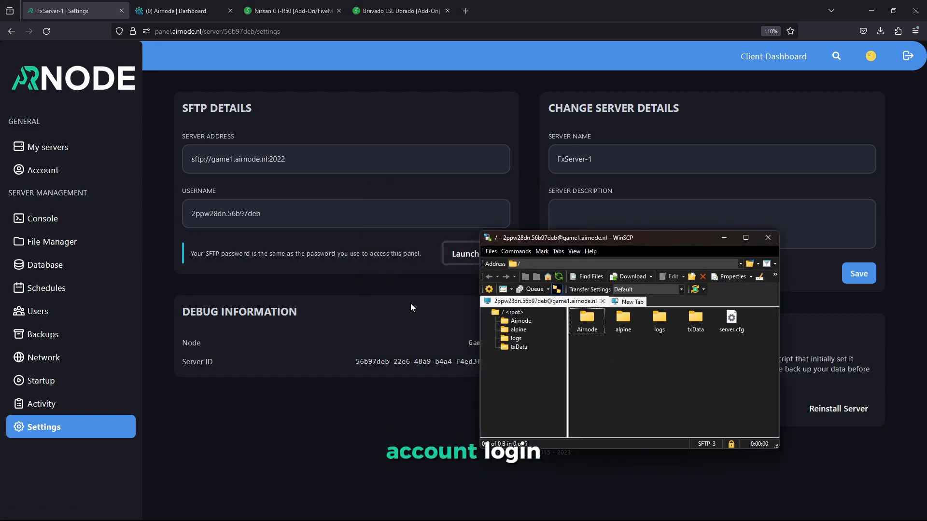
Step: Create a folder named [vehicles] inside the server's Airnode/resources folder and open it
double_click(589, 330)
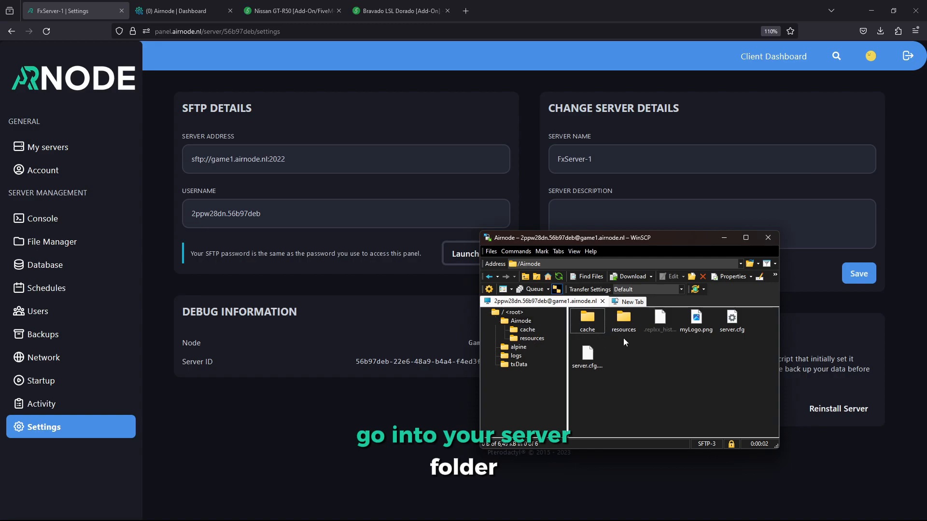
double_click(618, 324)
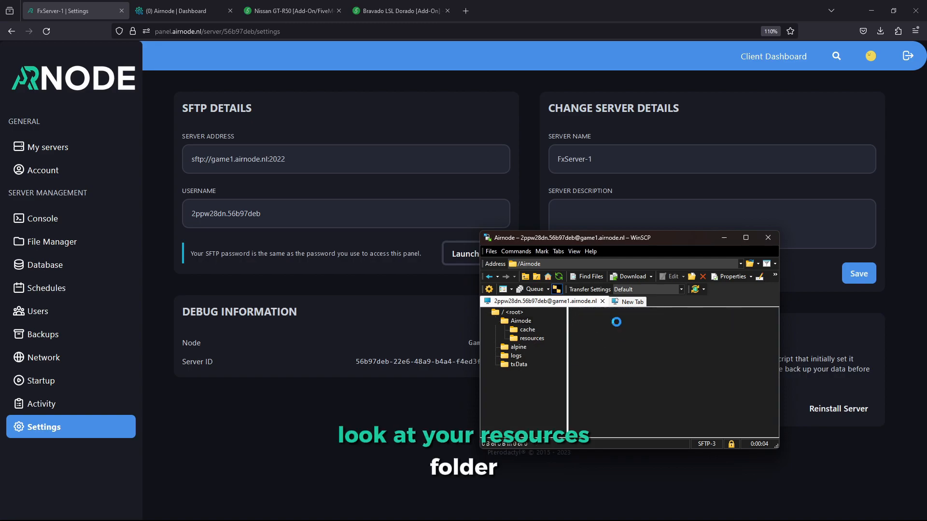
right_click(604, 353)
mouse_move(627, 413)
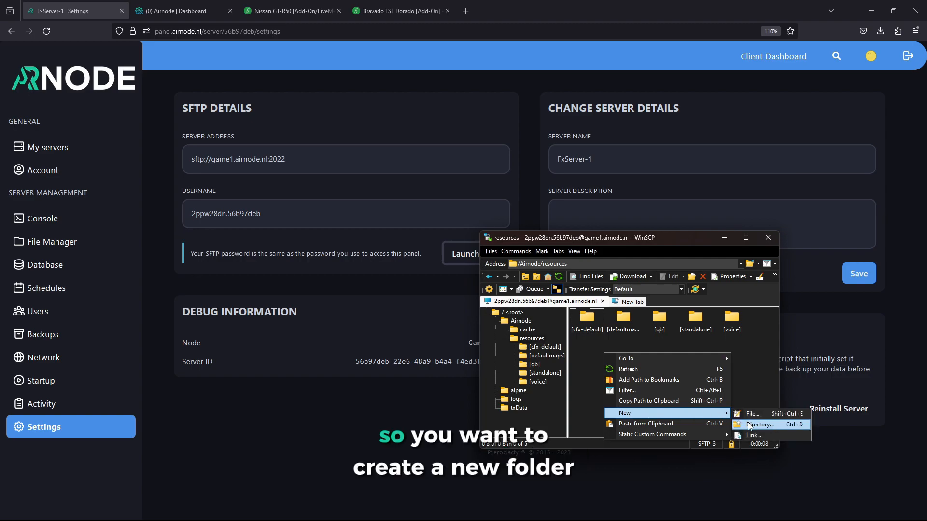
left_click(737, 425)
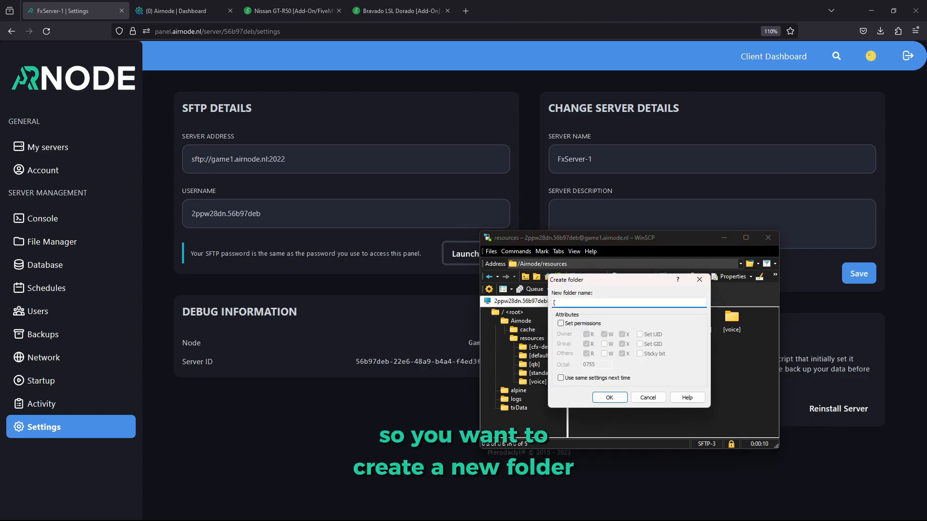
type("[vehicles]")
key("Return")
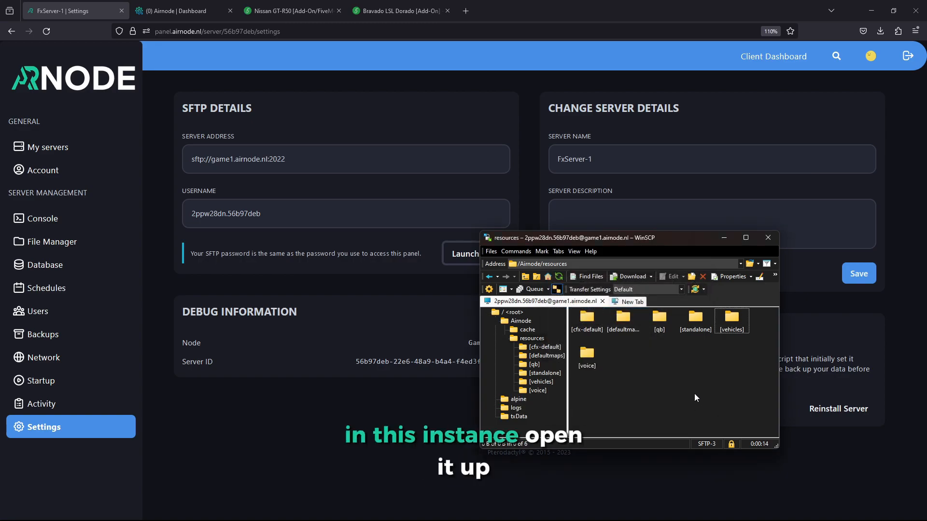
double_click(733, 330)
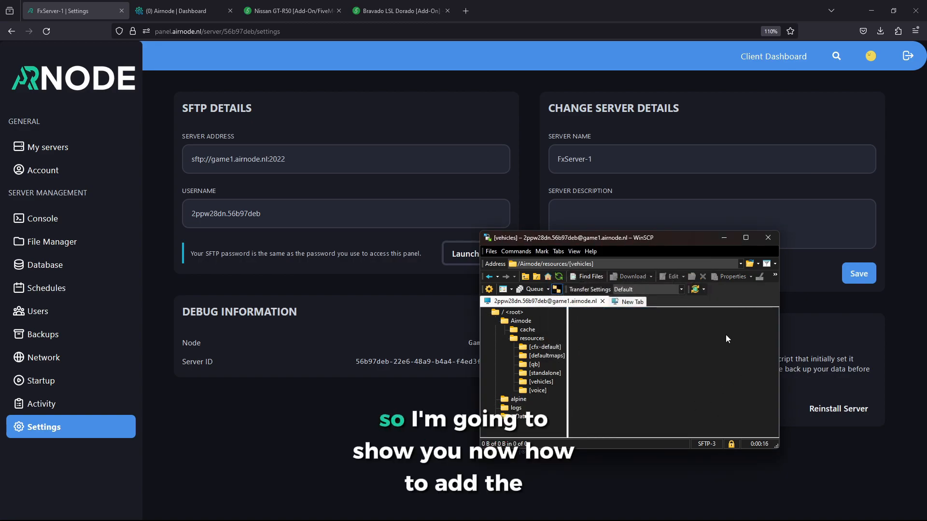
Step: Download the Nissan GT-R50 [Add-On/FiveM-Ready] mod from its GTA5-Mods page in the browser
left_click(307, 12)
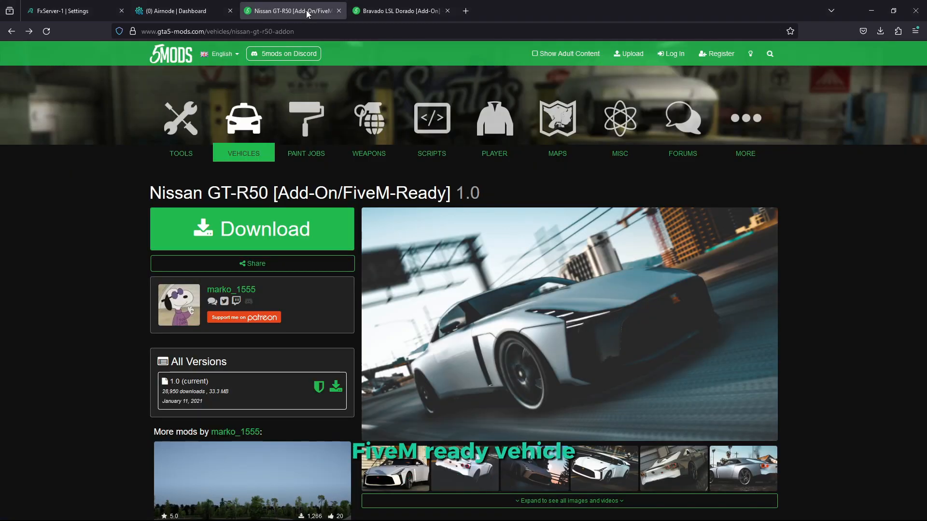
left_click_drag(314, 31, 108, 33)
left_click(47, 163)
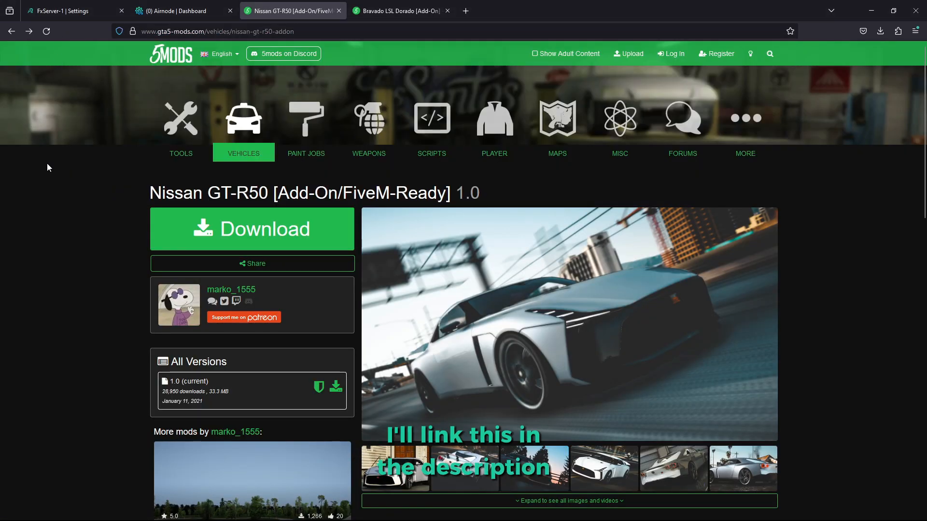
left_click(251, 230)
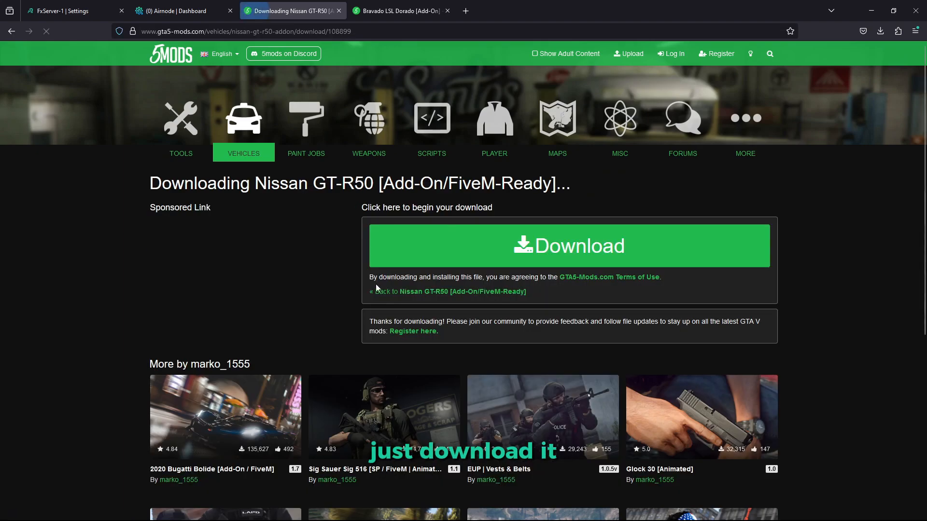
left_click(502, 244)
left_click(493, 333)
Step: Extract the downloaded b2ce9f-GT-R50.rar with 7-Zip into its own folder in Downloads and permanently delete the archive
left_click(880, 32)
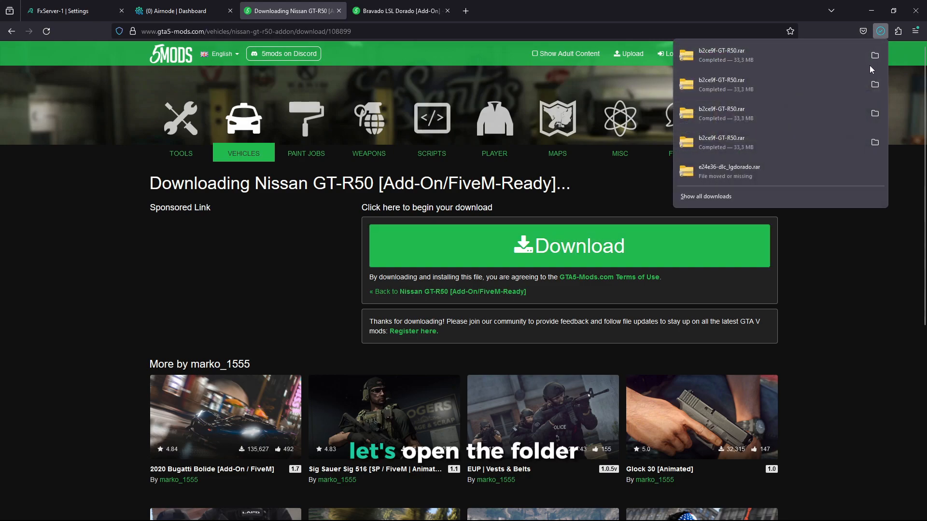
left_click(873, 55)
right_click(205, 254)
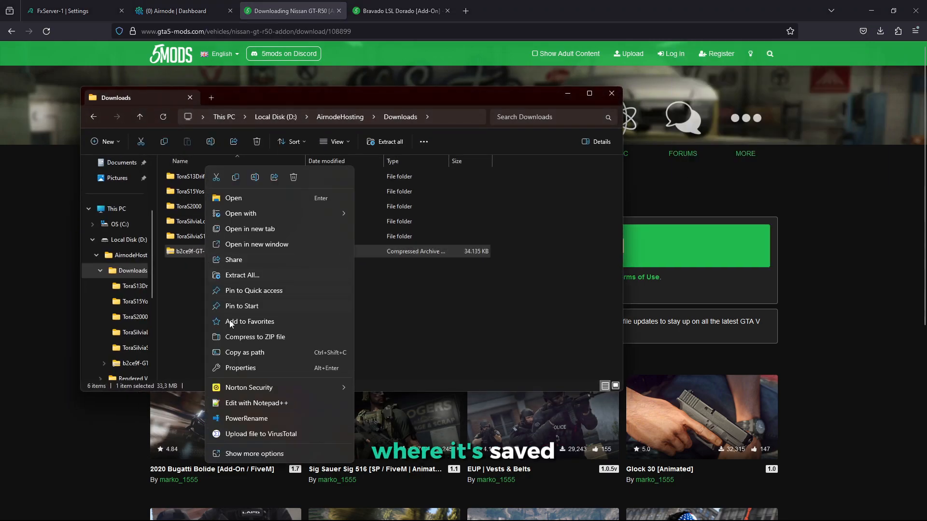
left_click(271, 454)
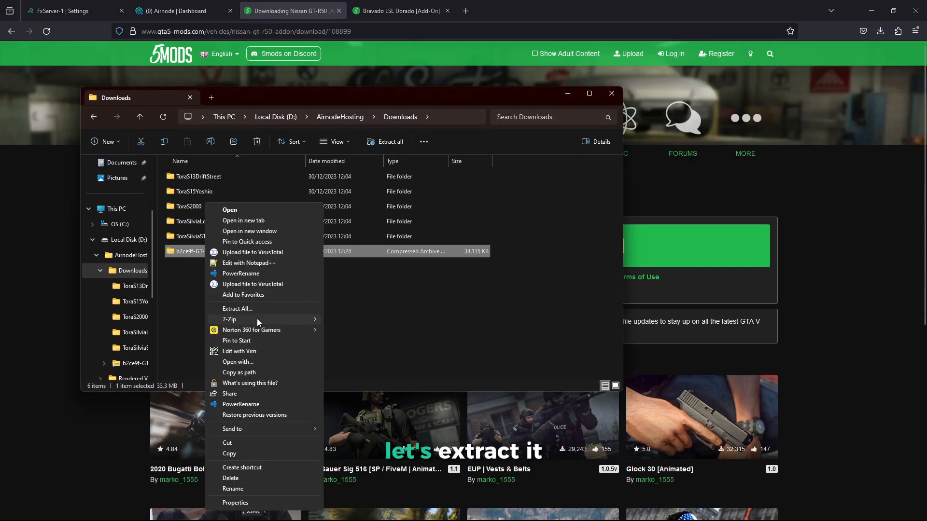
mouse_move(261, 329)
left_click(452, 363)
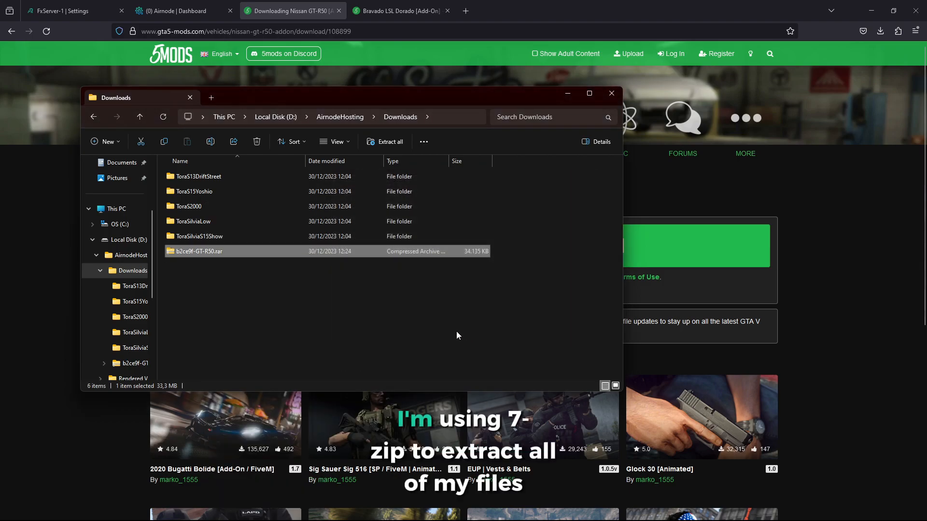
key("shift+Delete")
key("Return")
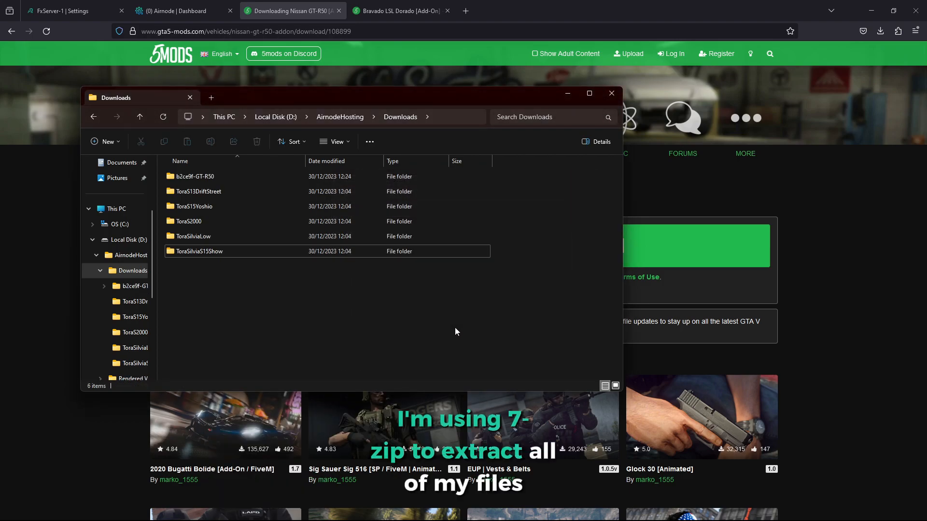
Step: Open the extracted mod's GT-R50/FiveM/gtr50 folder and check it for the carvariations, handling and vehicles meta files
double_click(252, 179)
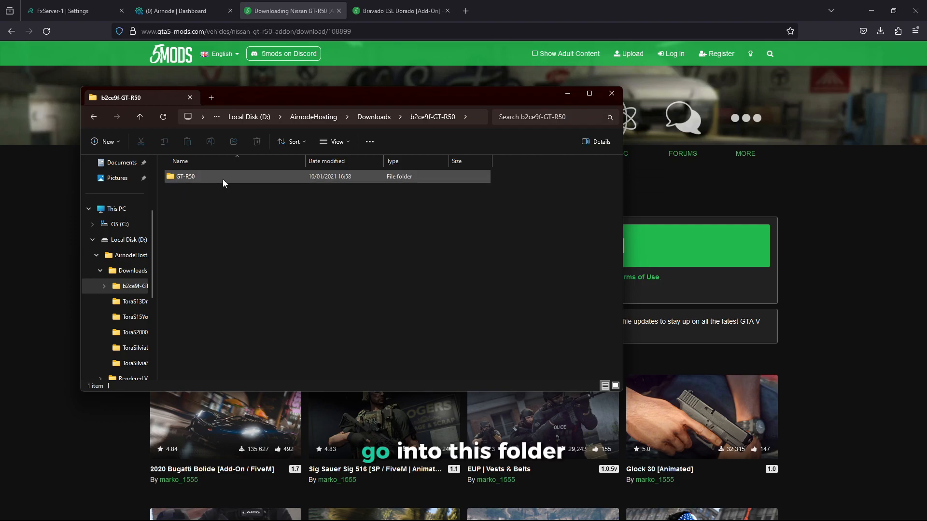
double_click(179, 180)
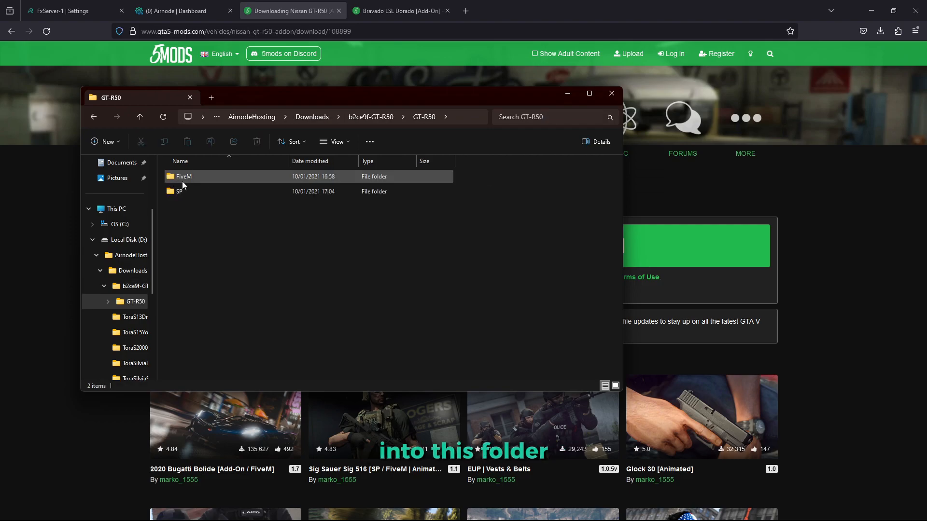
double_click(207, 177)
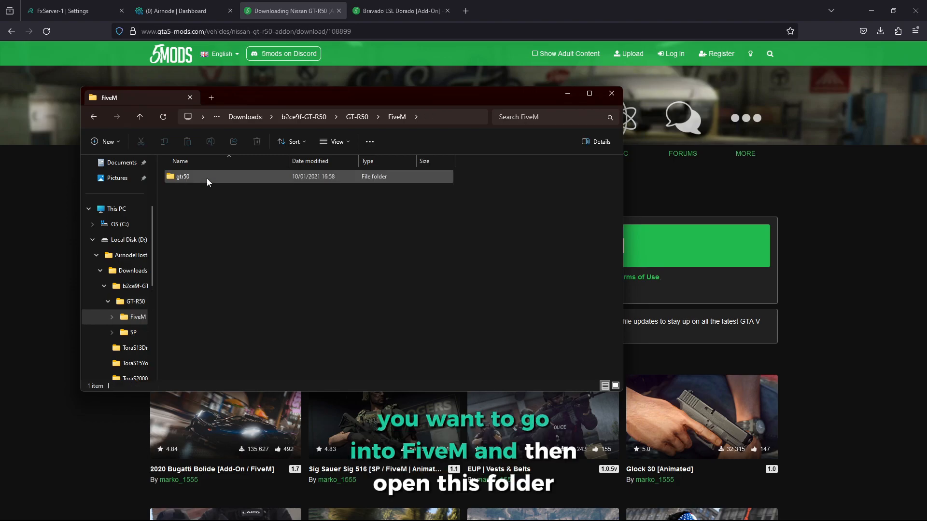
double_click(207, 177)
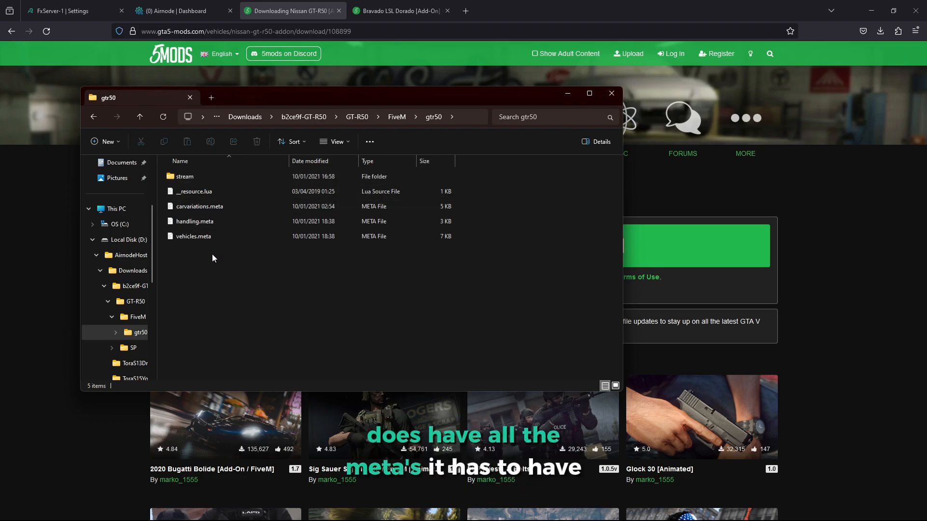
left_click(202, 208)
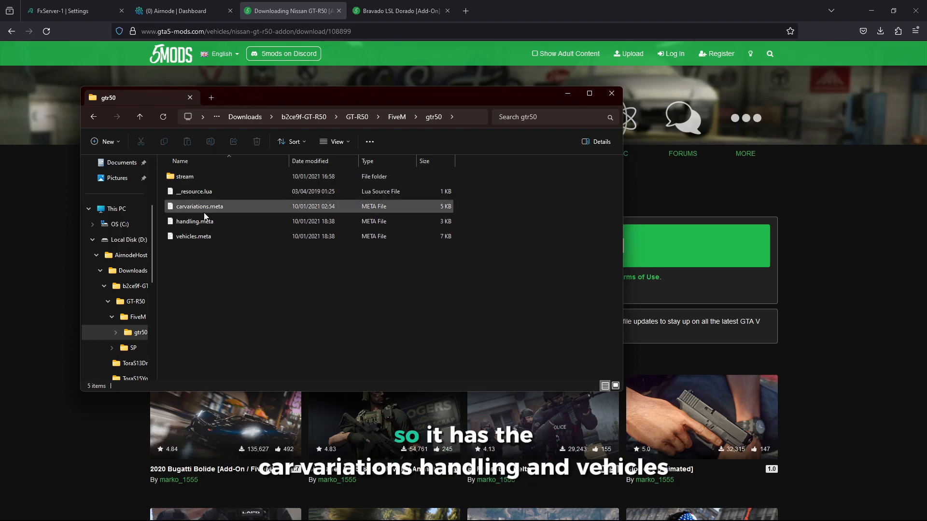
left_click(217, 220)
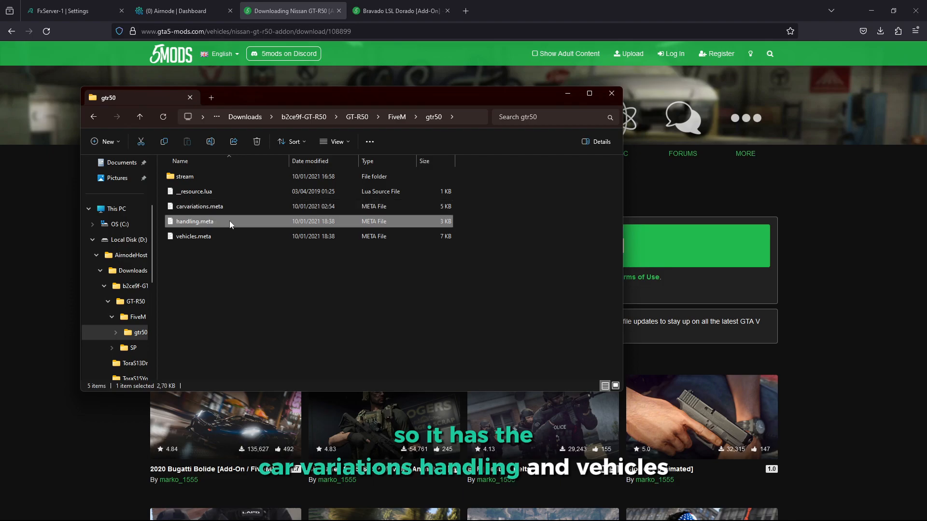
left_click(256, 237)
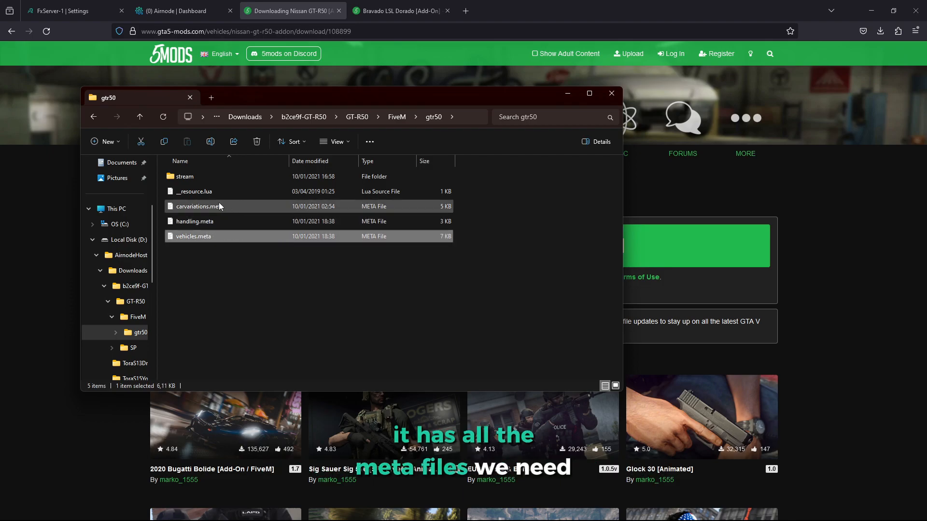
Step: Open the stream folder and compare its model and texture file names with the gtr50 folder name
double_click(214, 178)
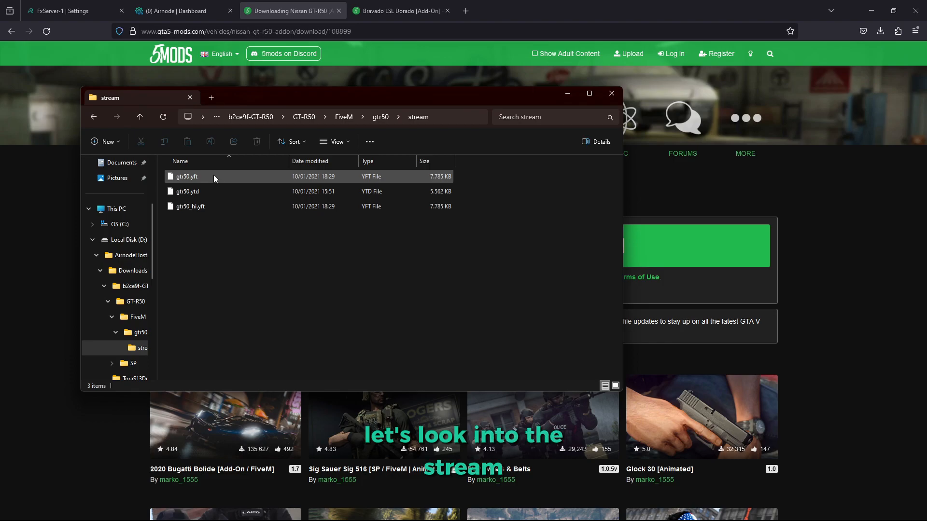
left_click(182, 178)
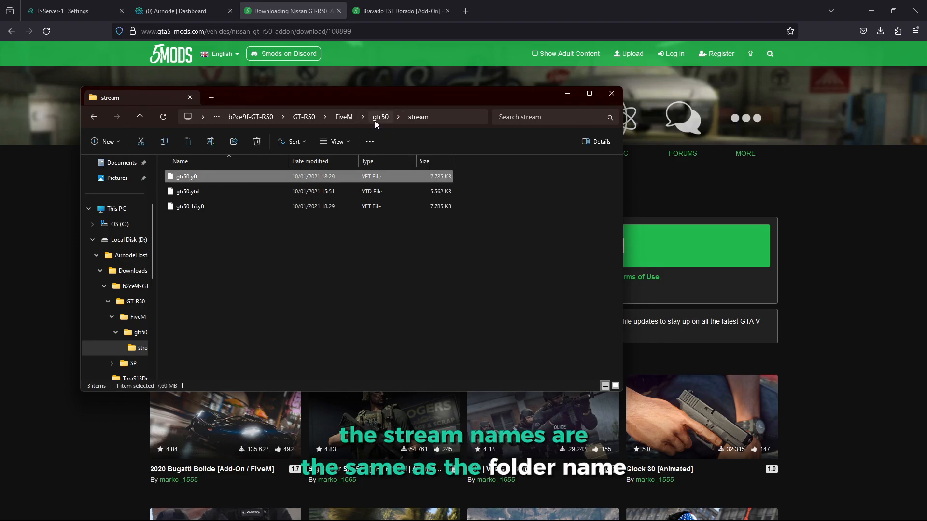
left_click(255, 207)
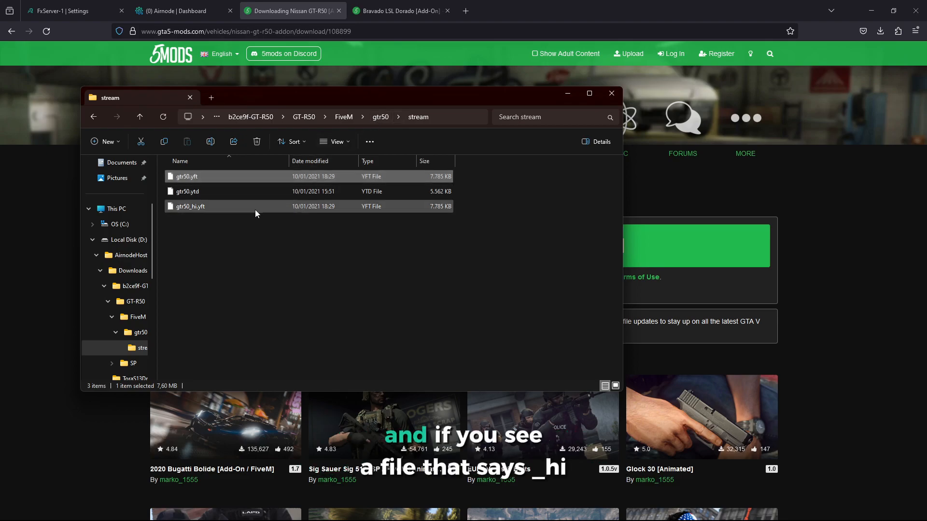
left_click(197, 219)
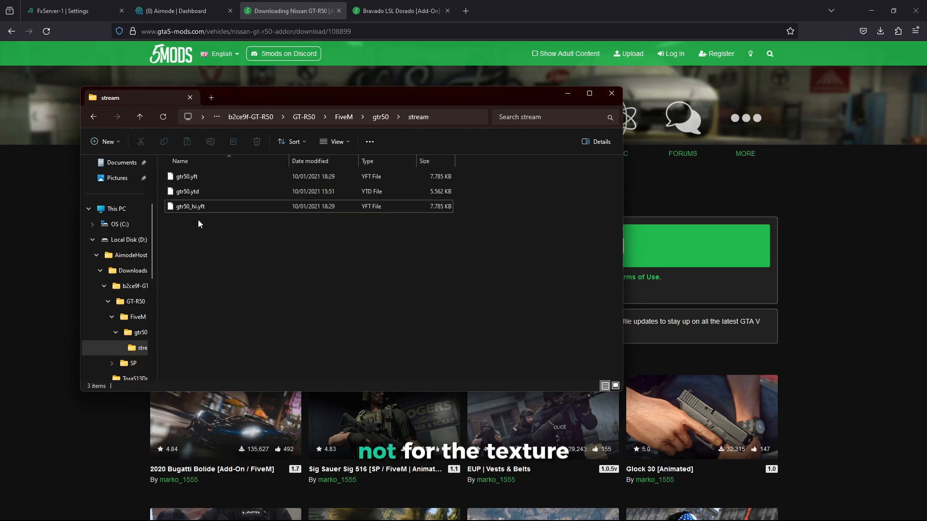
left_click(195, 195)
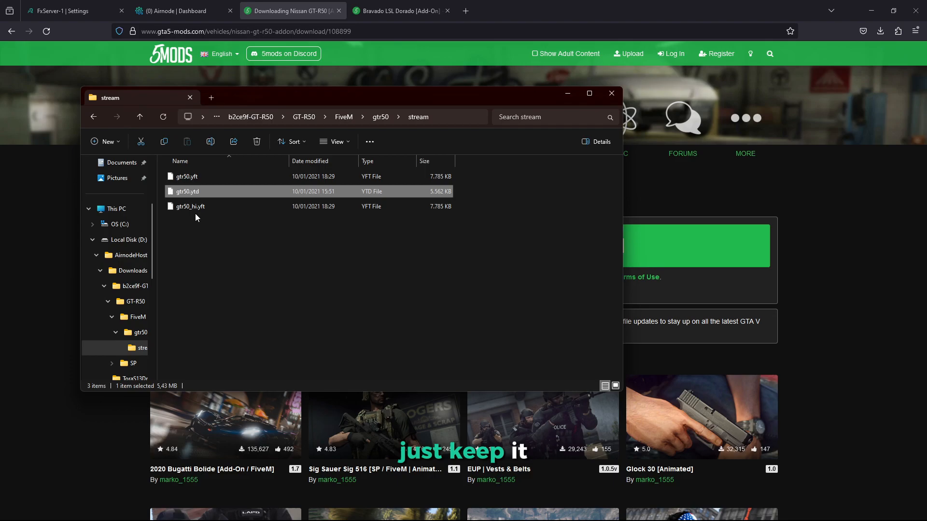
Step: Return to the local FiveM folder and upload the gtr50 folder to the server's [vehicles] folder in WinSCP
left_click(381, 117)
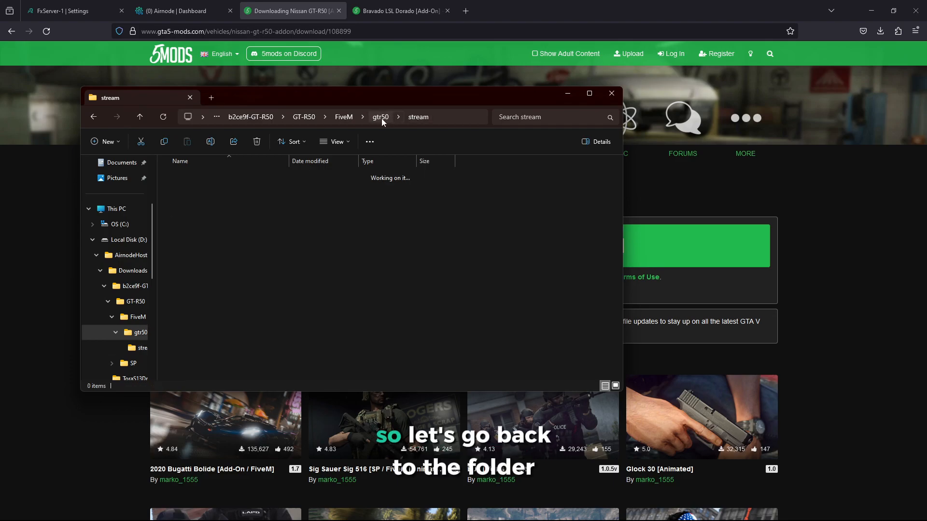
left_click(392, 118)
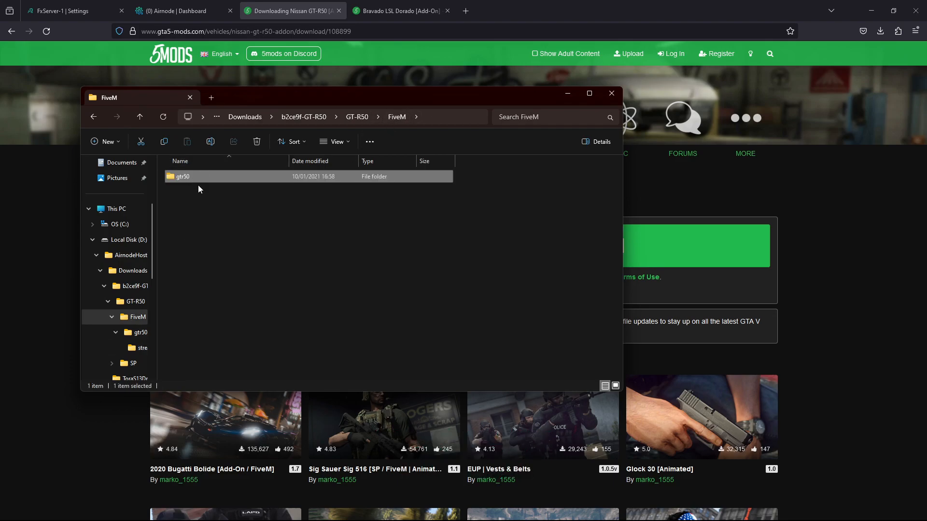
mouse_move(423, 505)
left_click(560, 516)
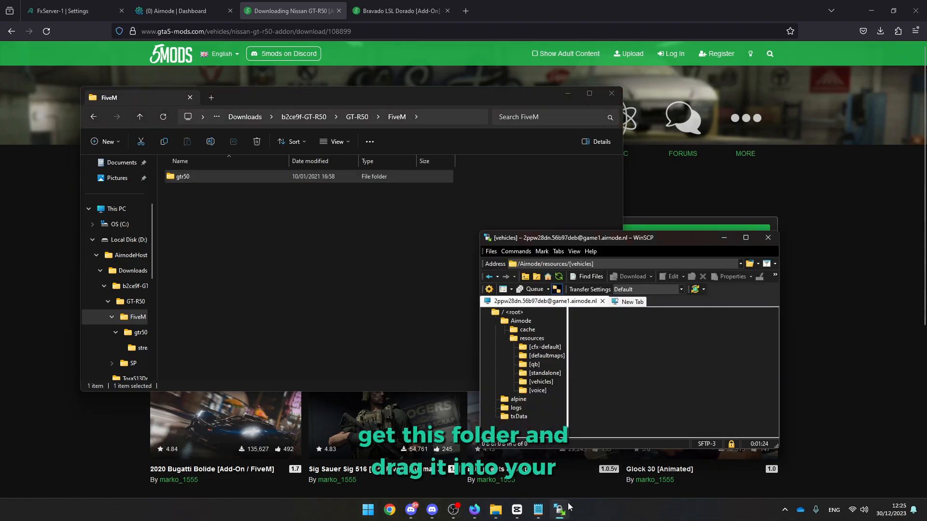
left_click_drag(188, 176, 627, 397)
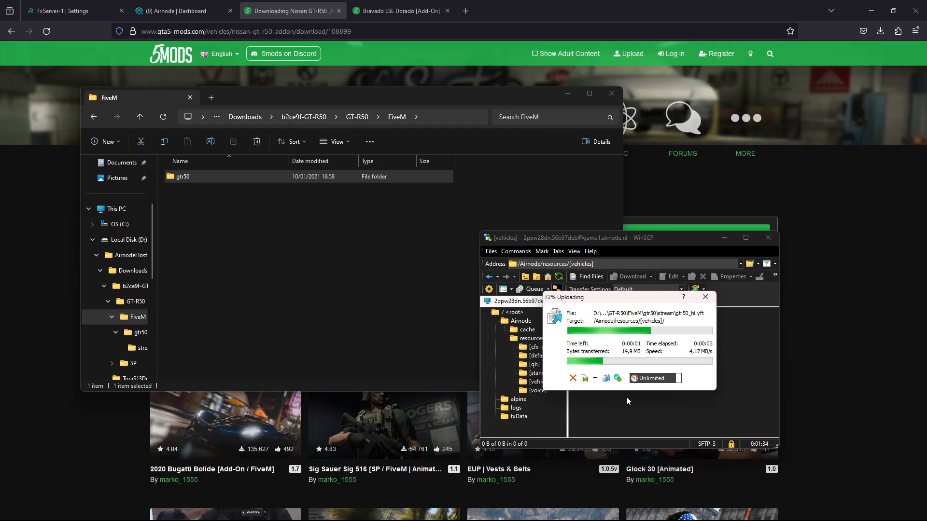
Step: Copy the name of the local gtr50 folder and close the FiveM folder window
left_click(261, 178)
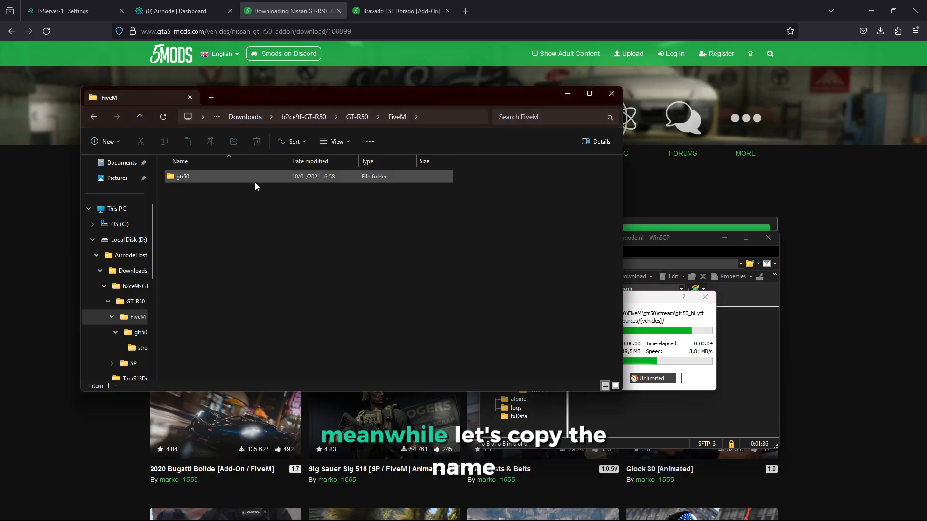
key("F2")
key("Escape")
left_click(309, 232)
left_click(204, 176)
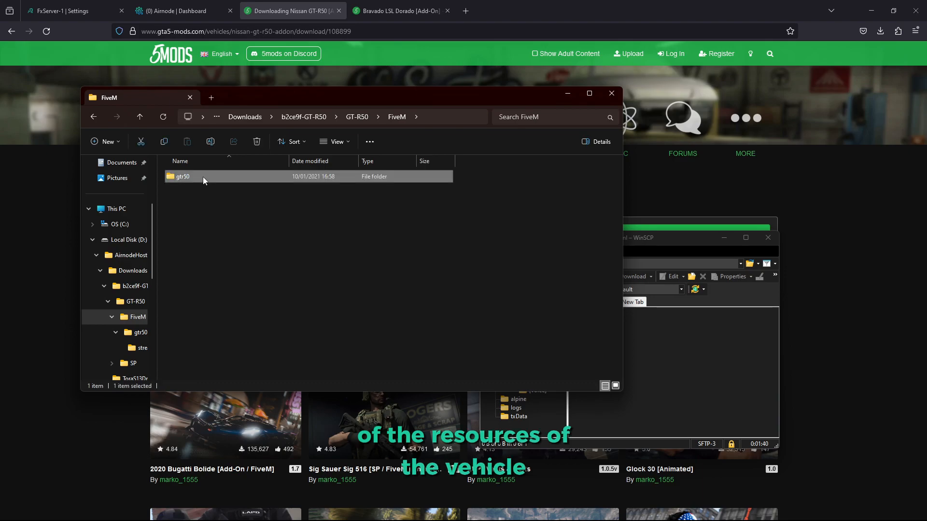
key("F2")
key("Escape")
left_click(612, 95)
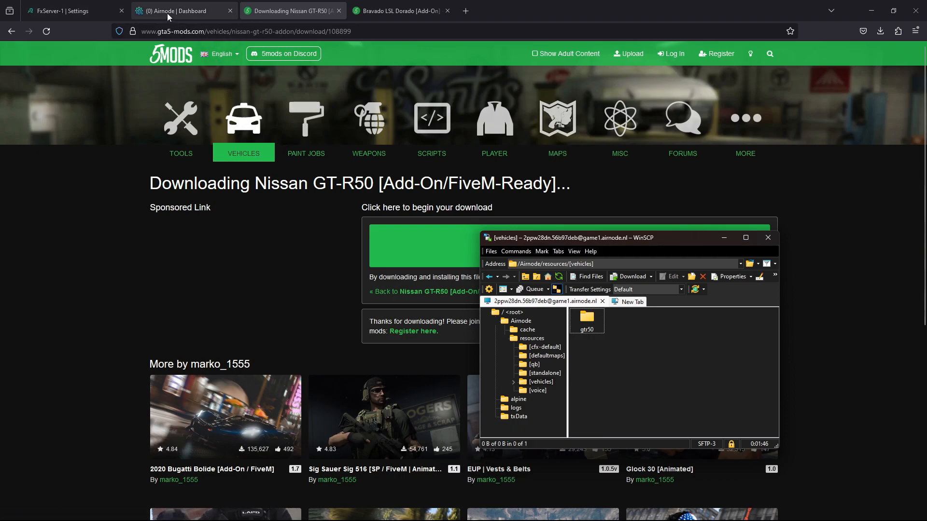
Step: Go back up to the server's Airnode folder in WinSCP and open server.cfg for editing
key("BackSpace")
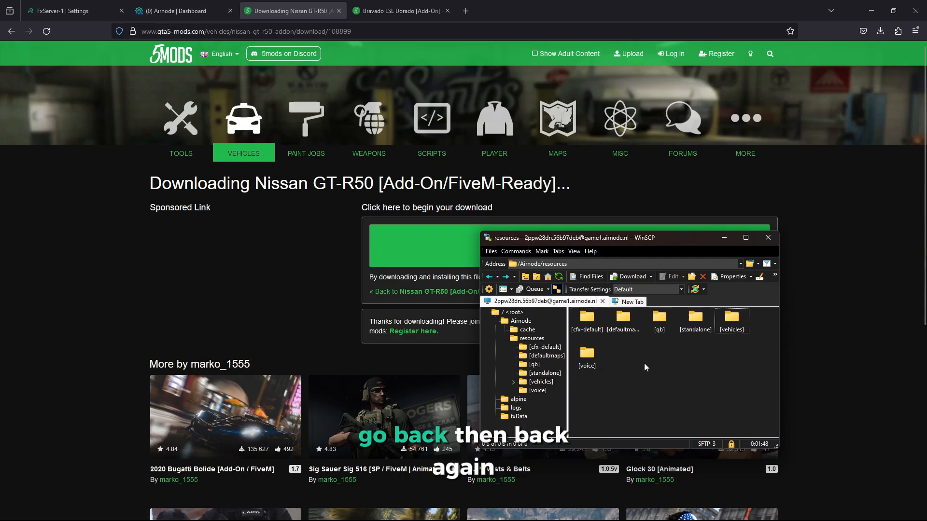
key("BackSpace")
double_click(728, 333)
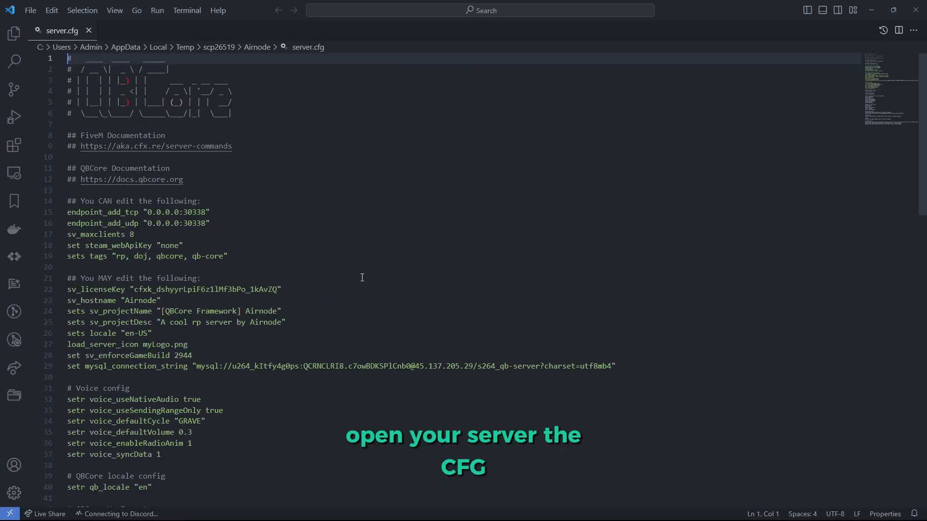
Step: Add the line "ensure gtr50" below "ensure [defaultmaps]" in server.cfg
scroll(365, 279, "down", 10)
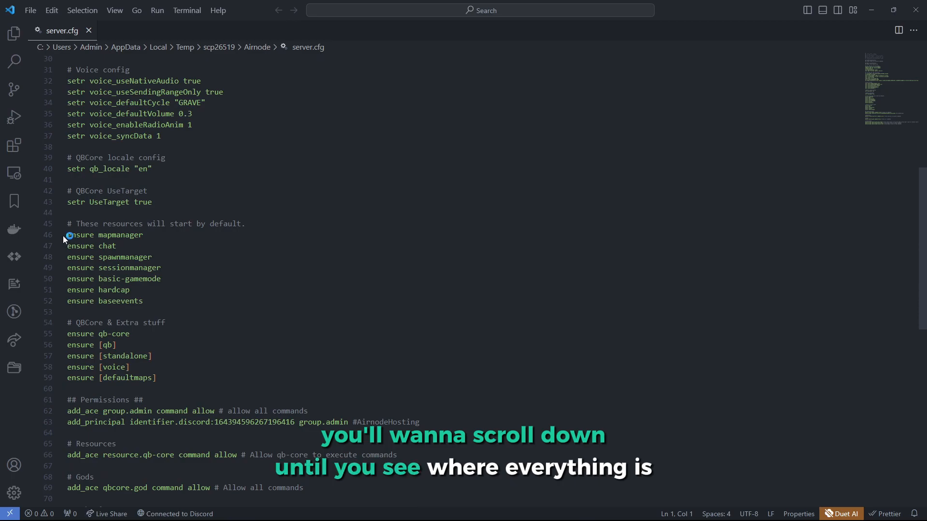
left_click_drag(66, 235, 164, 280)
left_click(163, 292)
left_click(166, 300)
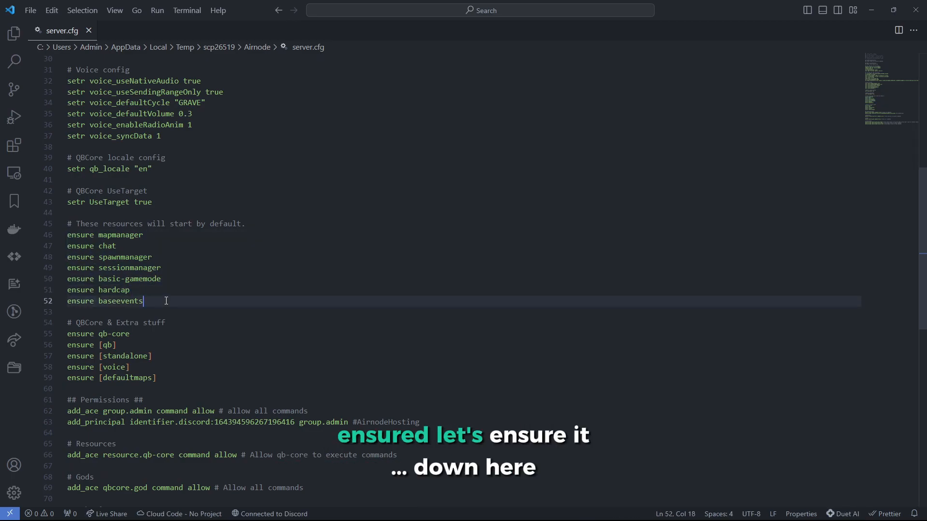
scroll(159, 309, "down", 3)
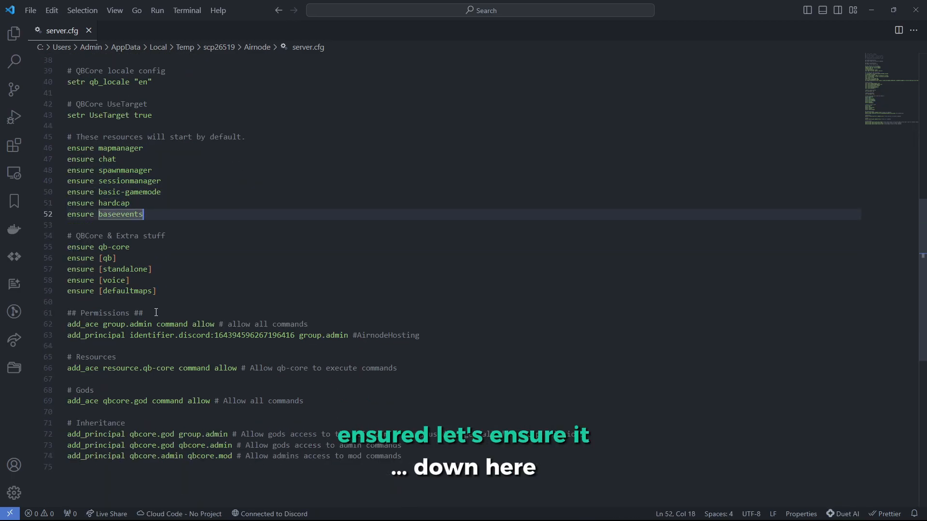
left_click(178, 287)
key("Return")
type("en")
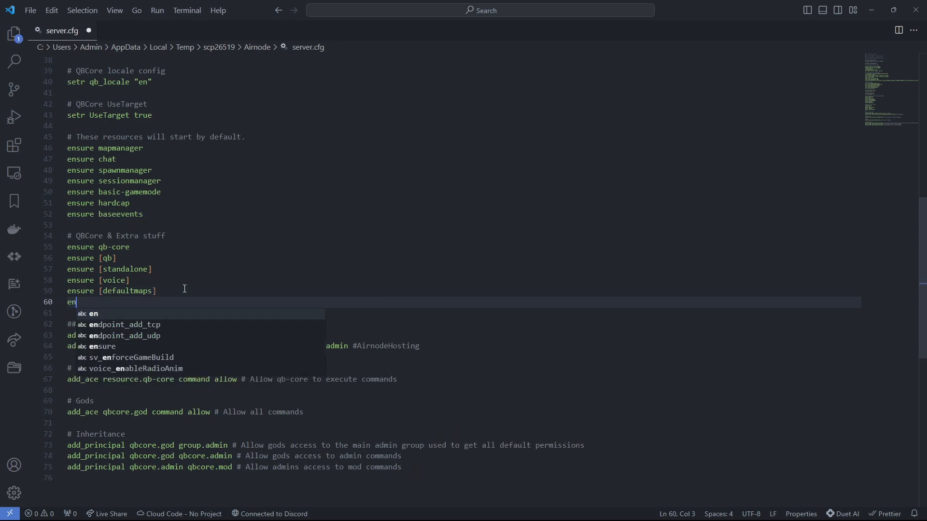
type("sure gtr50")
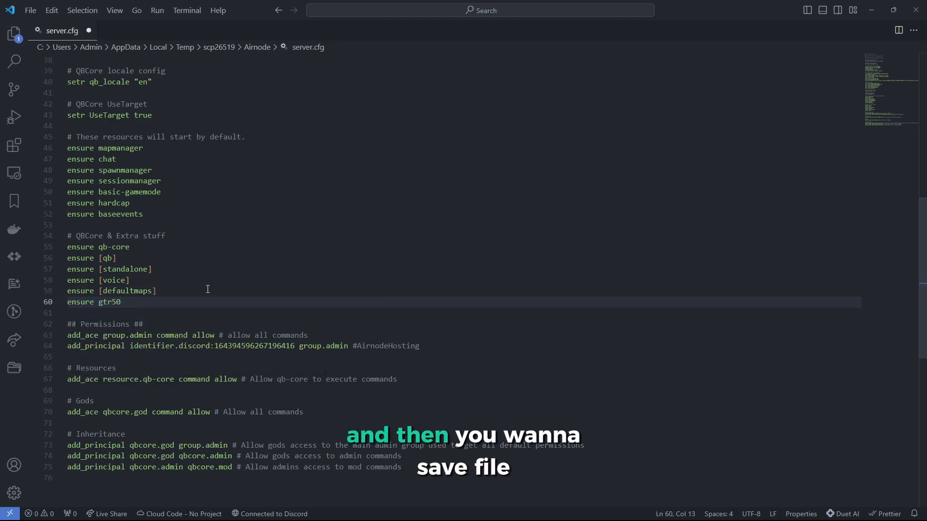
Step: Save server.cfg and close the text editor
left_click(30, 10)
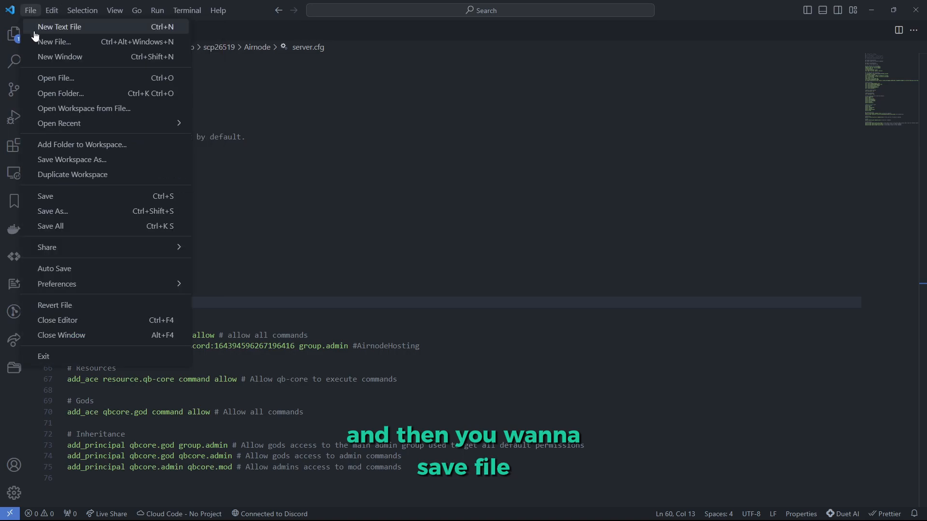
left_click(47, 196)
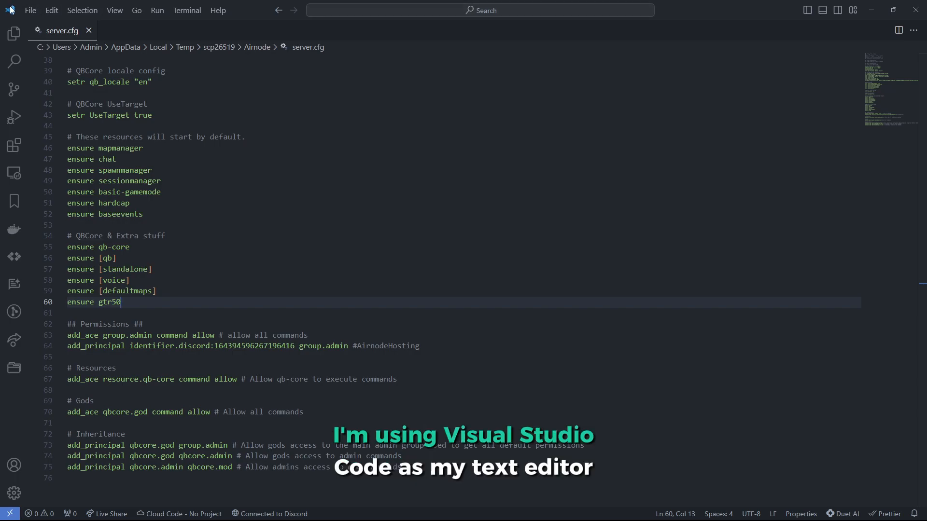
left_click(920, 17)
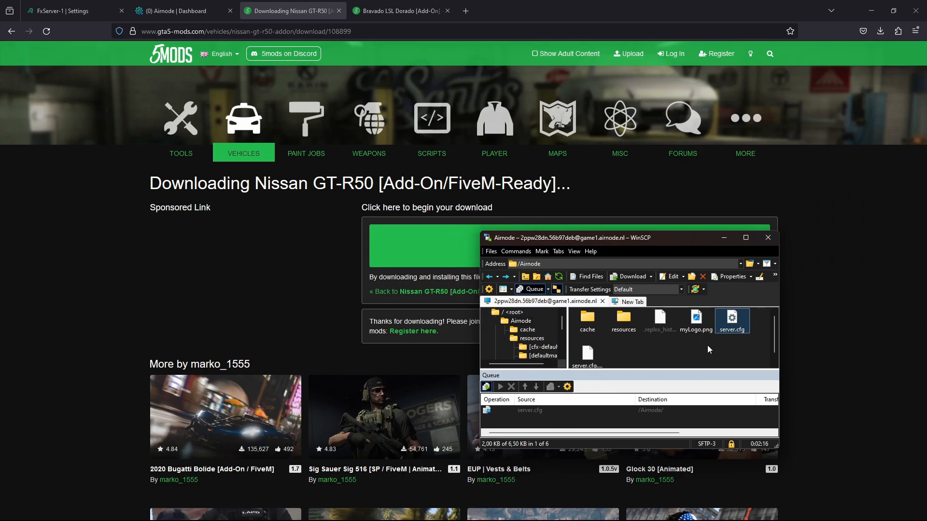
Step: Restart the FiveM server from the txAdmin dashboard in the browser and confirm the restart
left_click(176, 11)
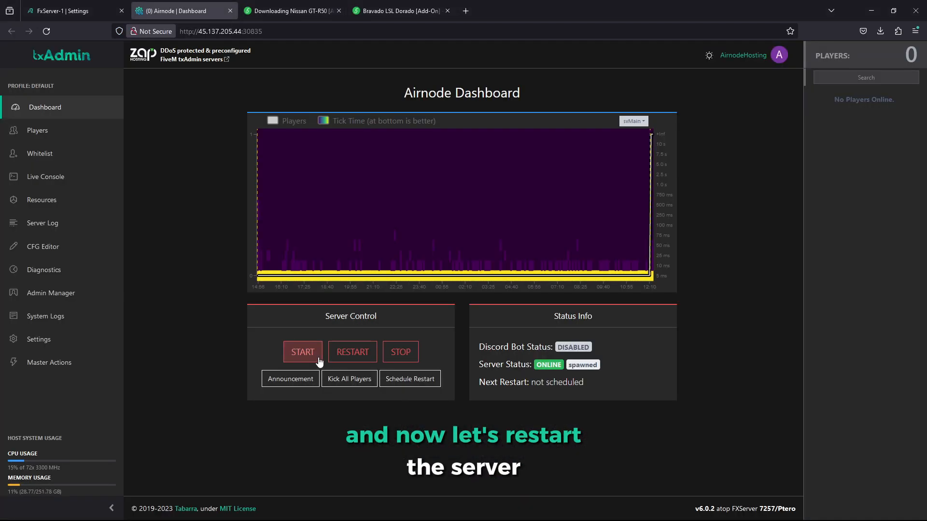
left_click(353, 352)
left_click(565, 303)
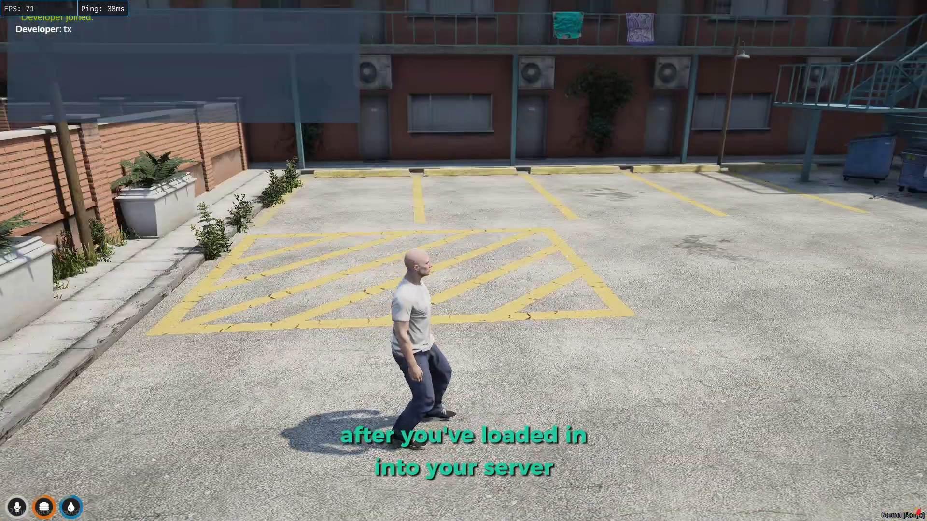
Step: In the game, open the txAdmin menu with /tx, spawn the vehicle gtr50 and close the menu
type("t/tx")
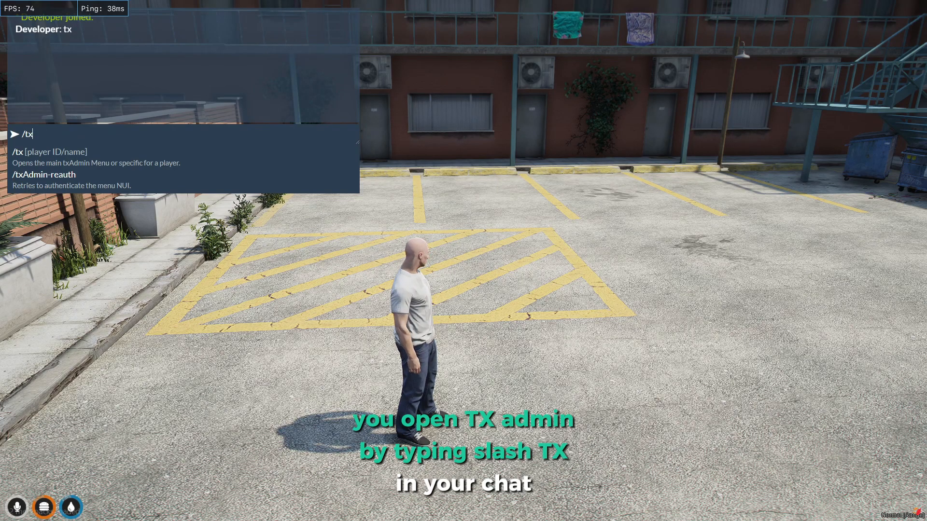
key("Return")
key("Down")
key("Down")
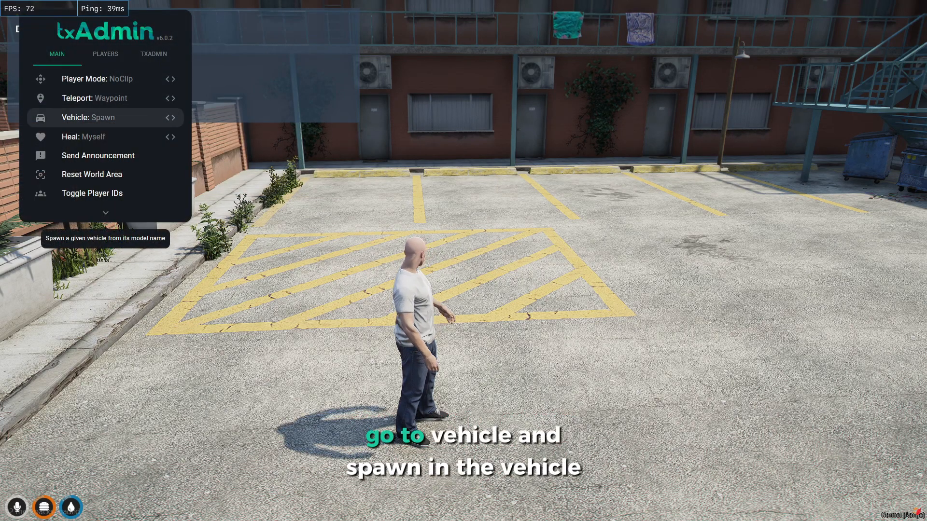
key("Return")
type("gtr50")
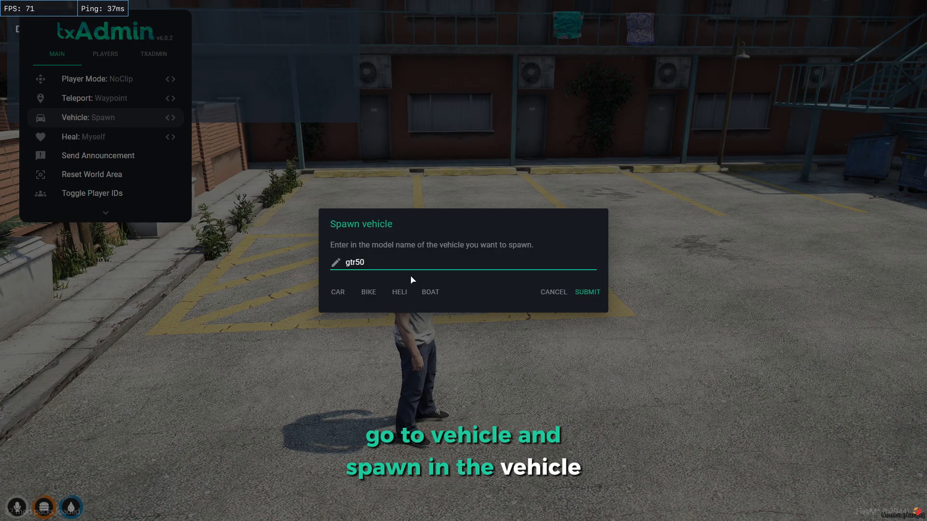
key("Return")
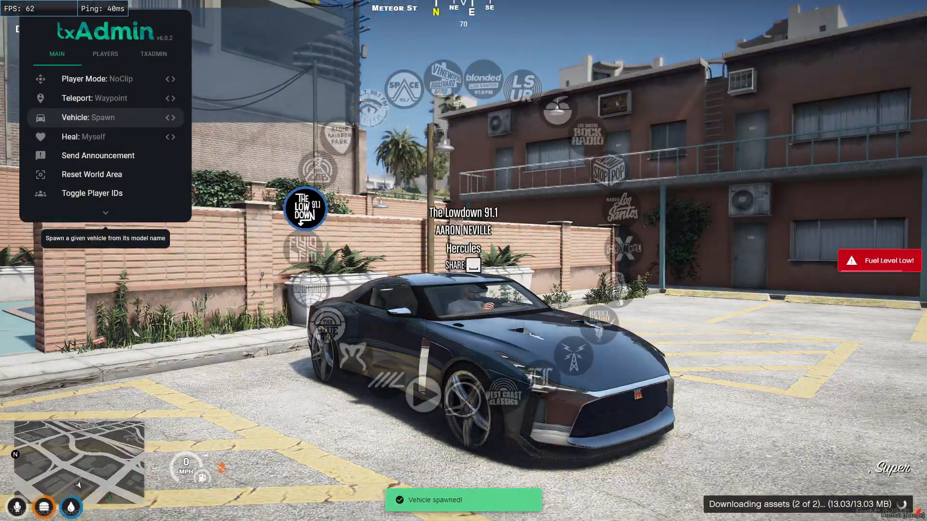
key("q")
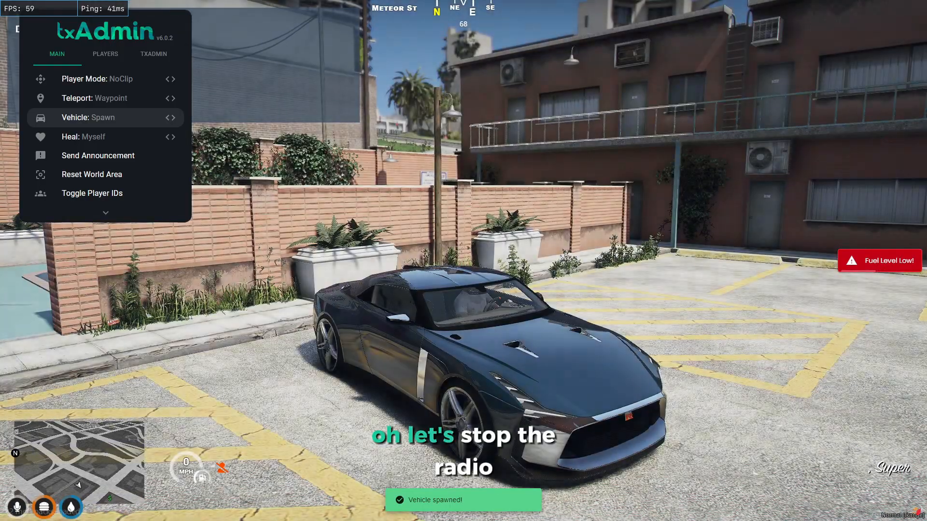
key("Escape")
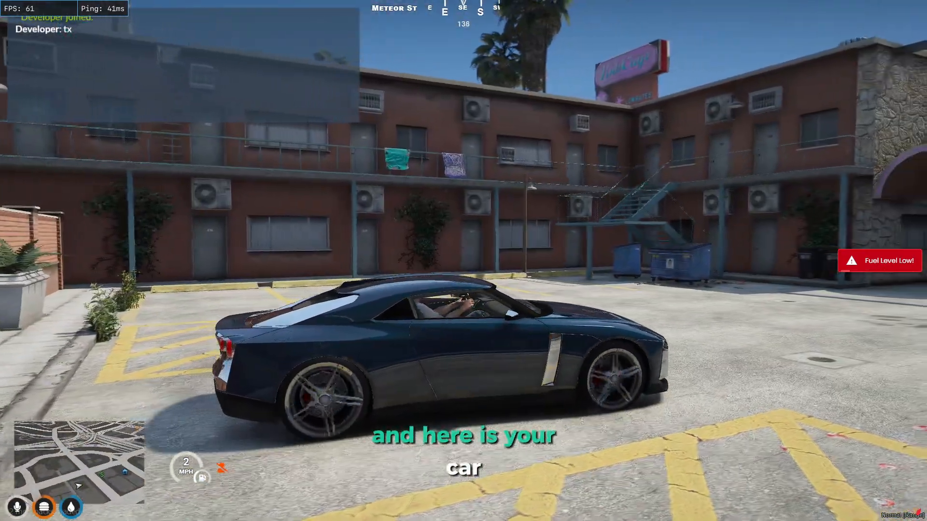
Step: Test-drive the spawned car out of the motel parking lot to the street
key("w")
key("a")
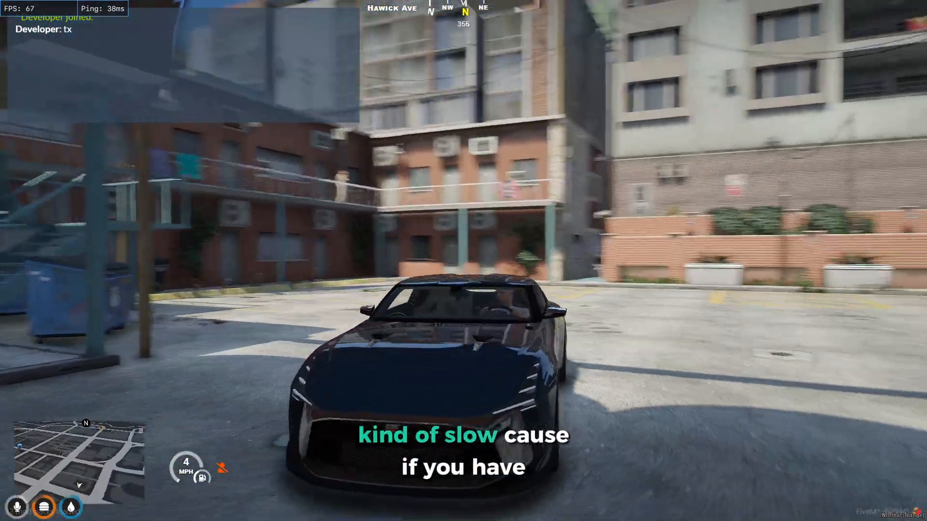
key("d")
key("w")
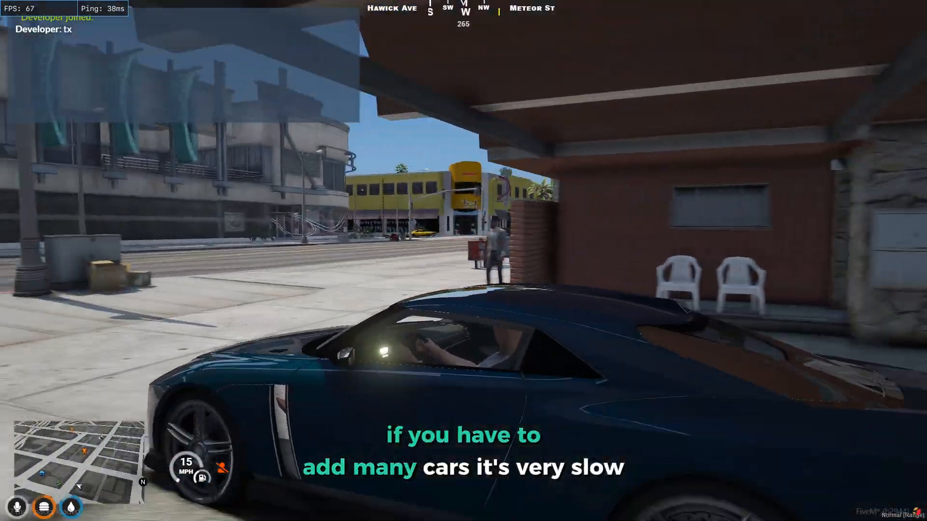
key("s")
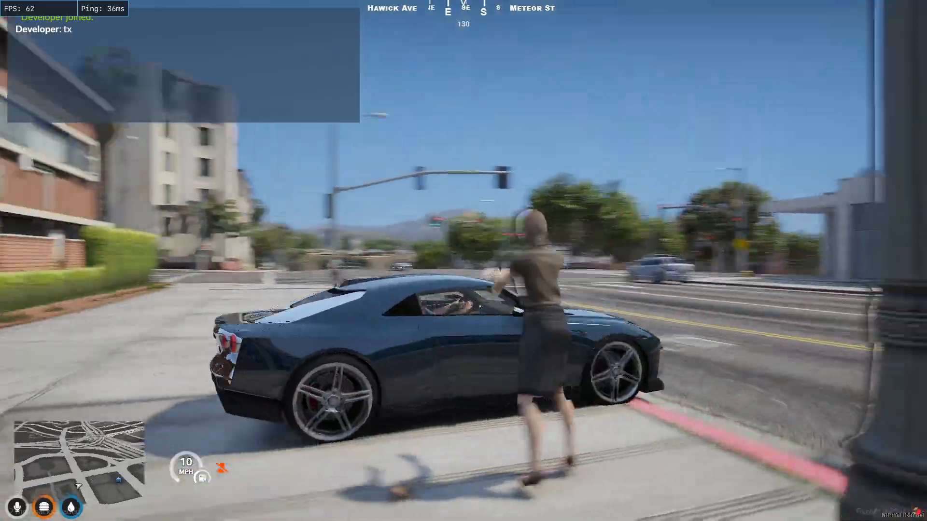
key("w")
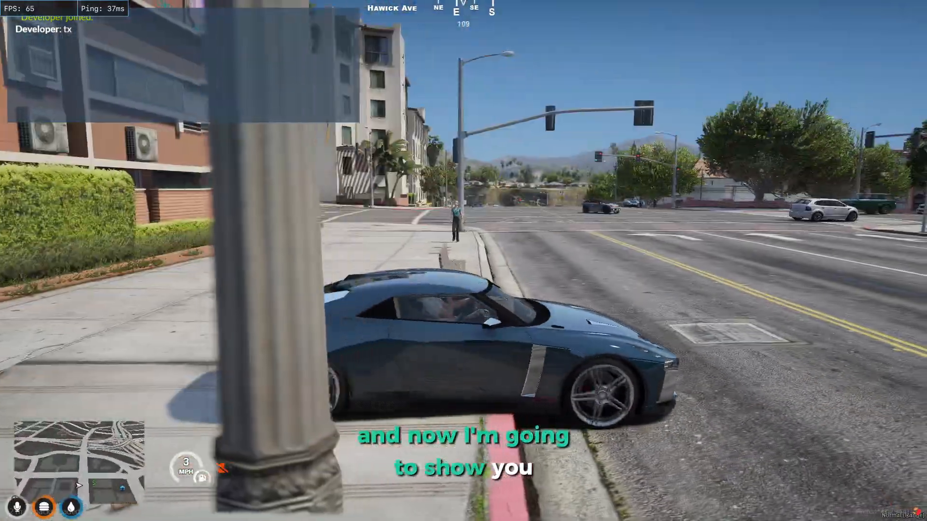
key("a")
key("a")
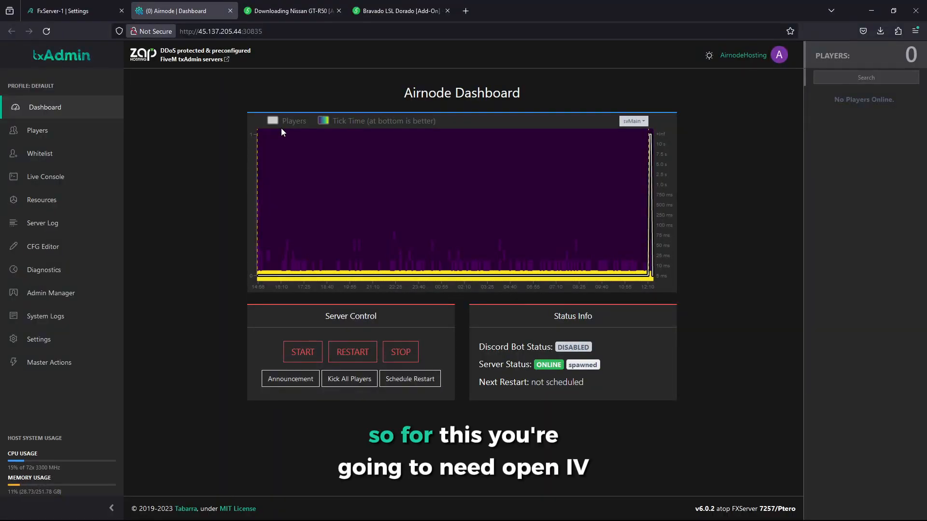
Step: Search the web for openiv in a new browser tab and open the official OpenIV site
left_click(466, 11)
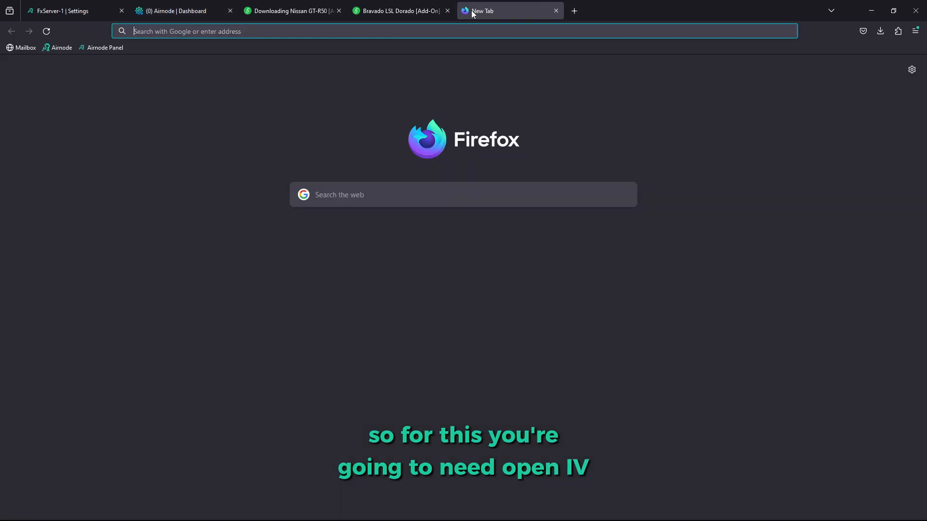
type("openiv")
key("Return")
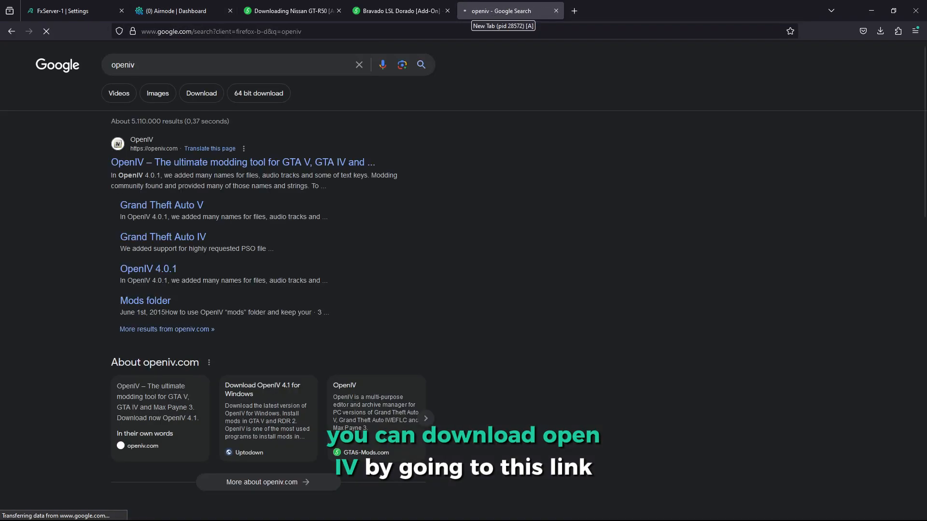
left_click(176, 162)
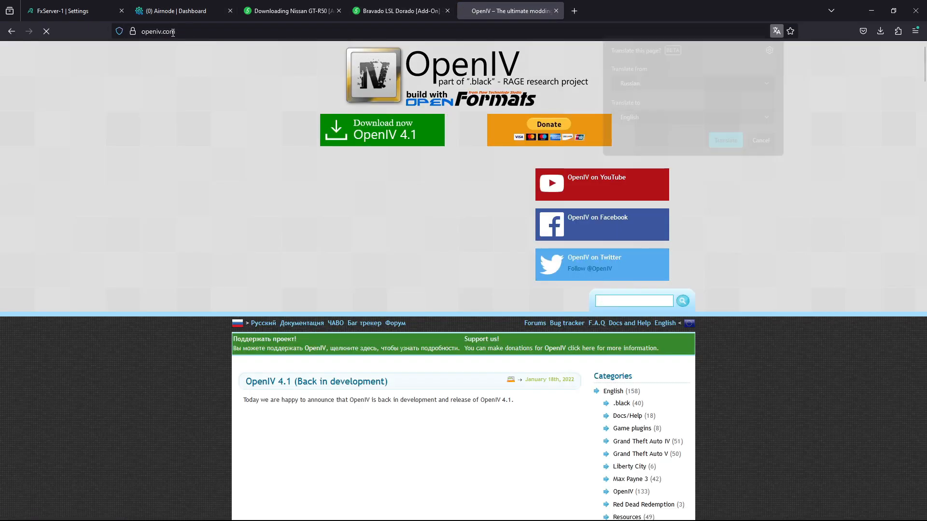
left_click(148, 32)
key("ctrl")
key("ctrl")
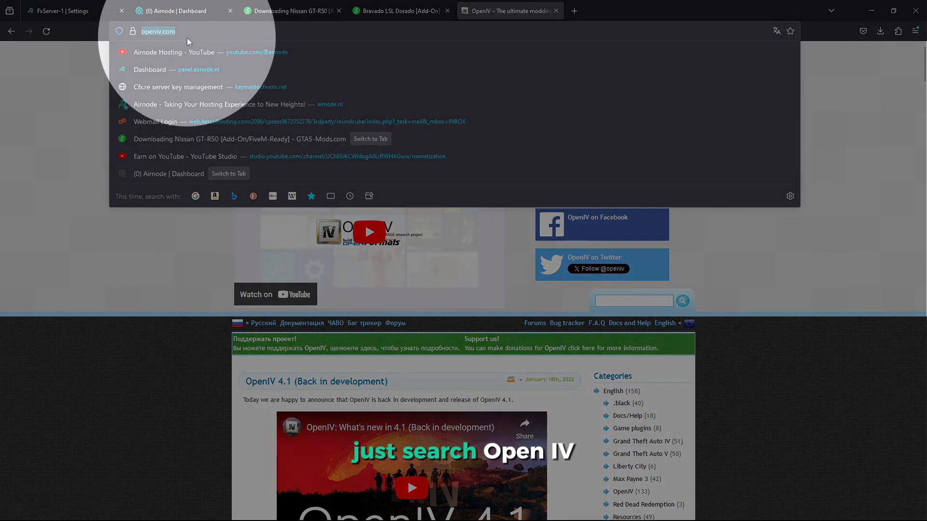
left_click(180, 34)
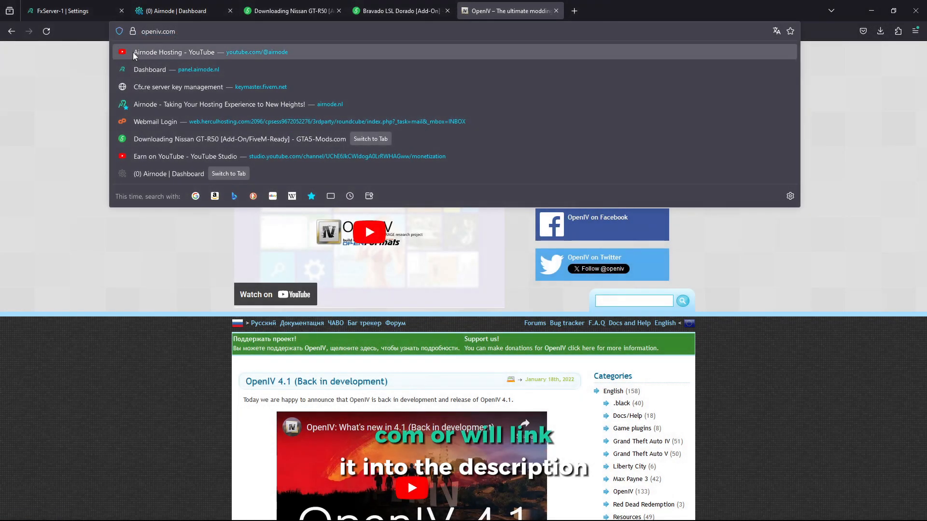
left_click(41, 82)
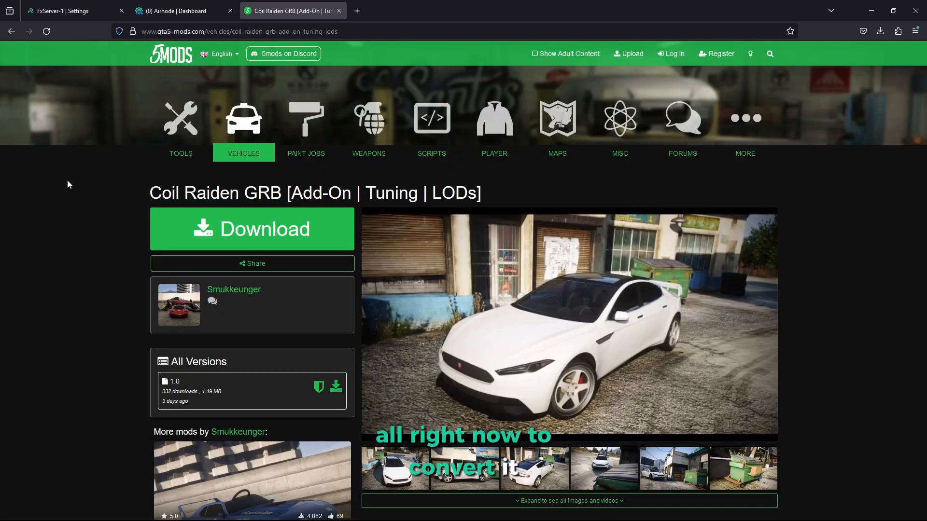
Step: Download the Coil Raiden GRB add-on and save ee5b7c-raidengrb.zip in the Downloads folder
left_click_drag(68, 181, 482, 191)
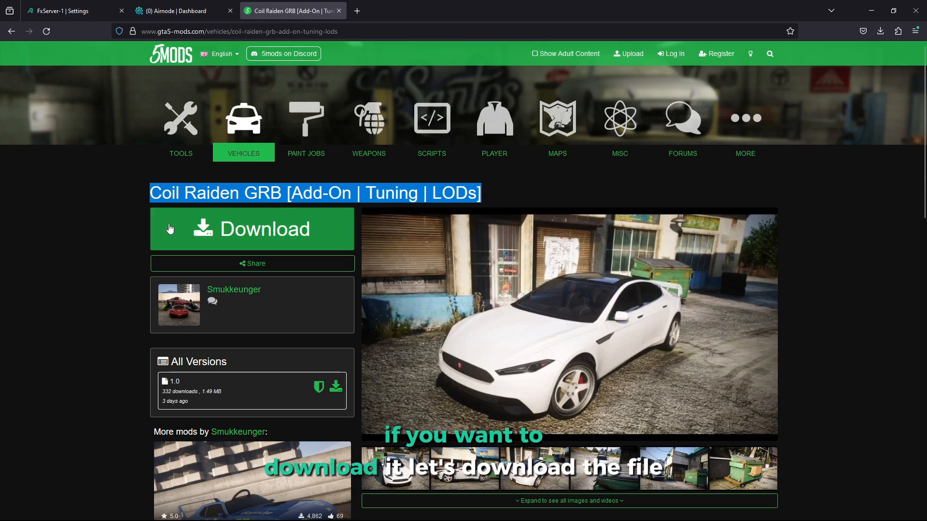
left_click(215, 223)
left_click(581, 103)
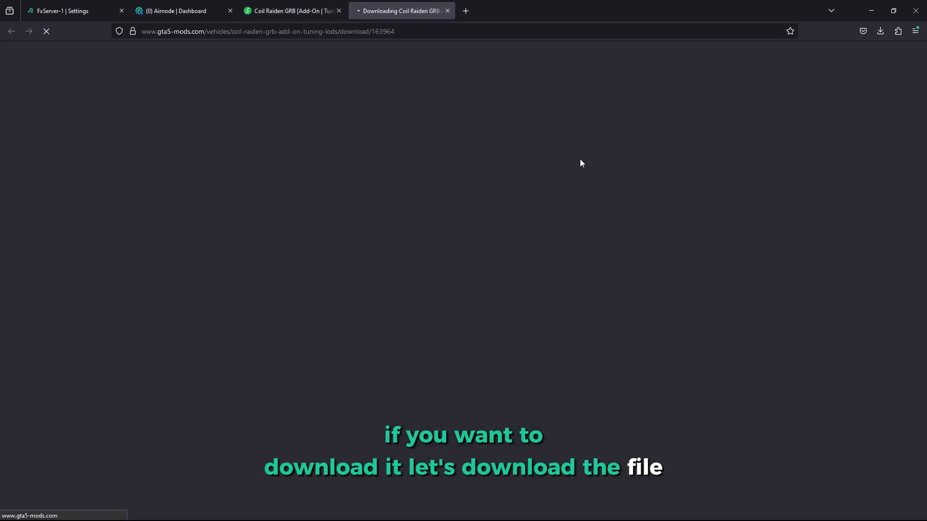
left_click(586, 254)
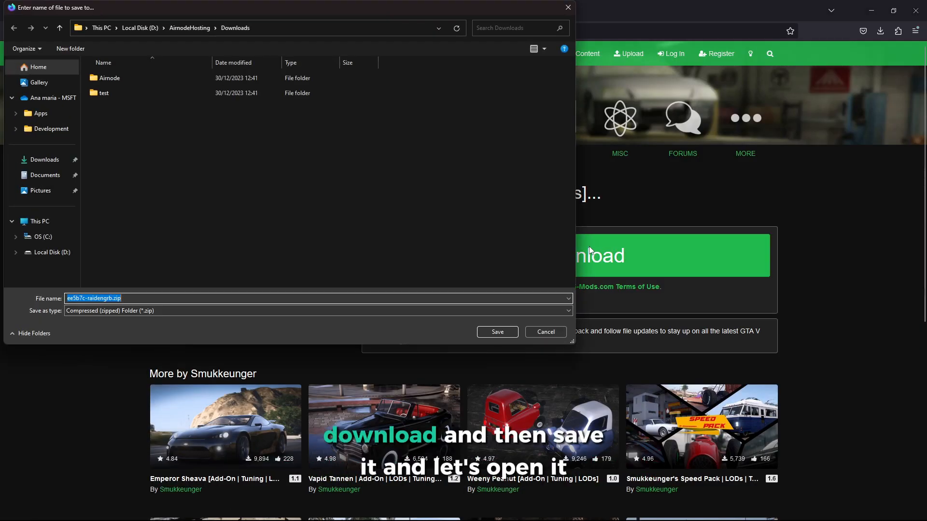
left_click(497, 333)
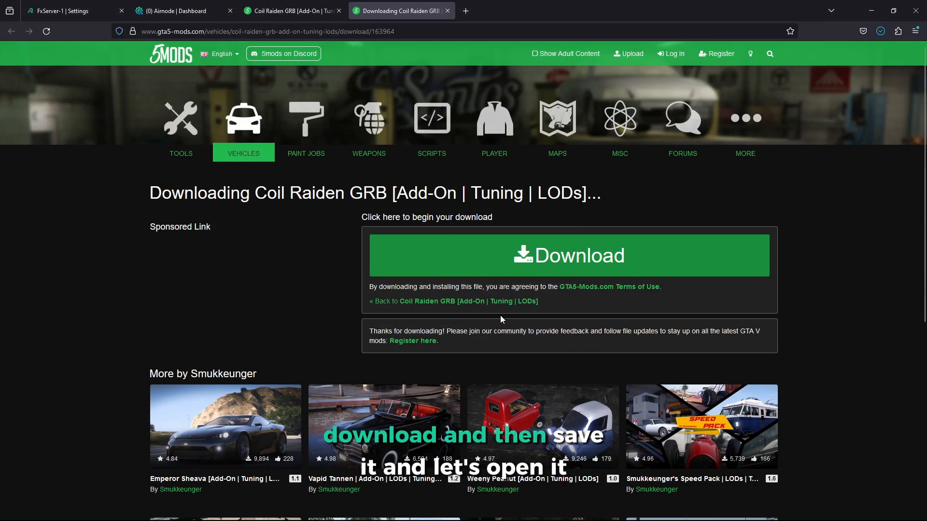
Step: Show the downloaded ee5b7c-raidengrb.zip in its folder and extract it into a folder of the same name
left_click(880, 31)
left_click(878, 56)
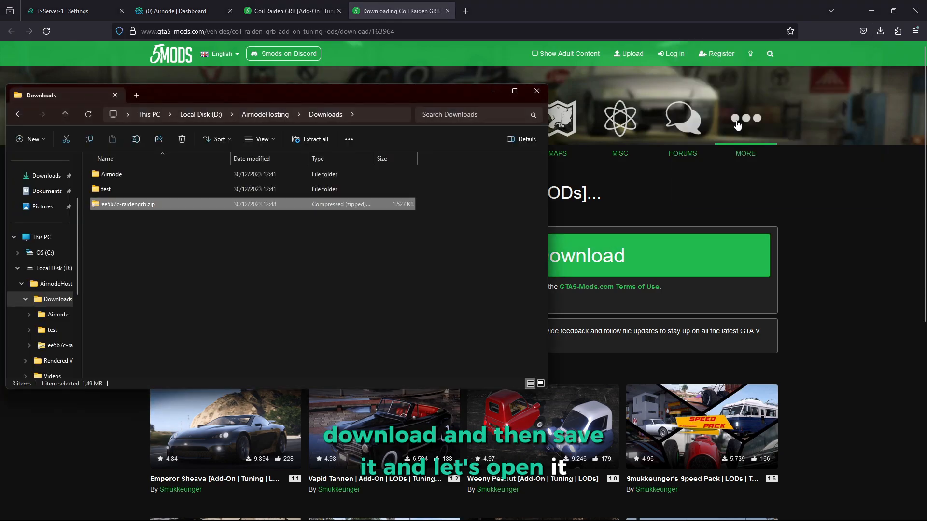
right_click(114, 203)
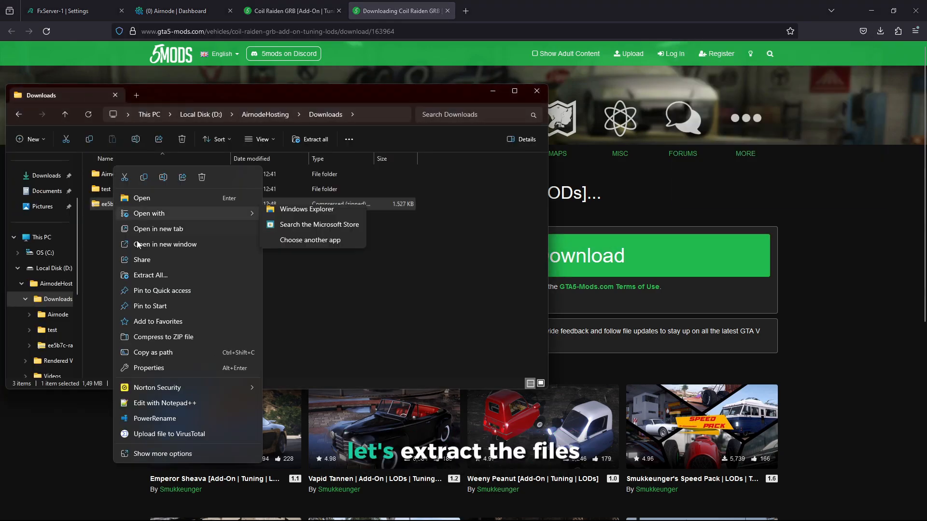
left_click(160, 451)
mouse_move(203, 319)
left_click(311, 363)
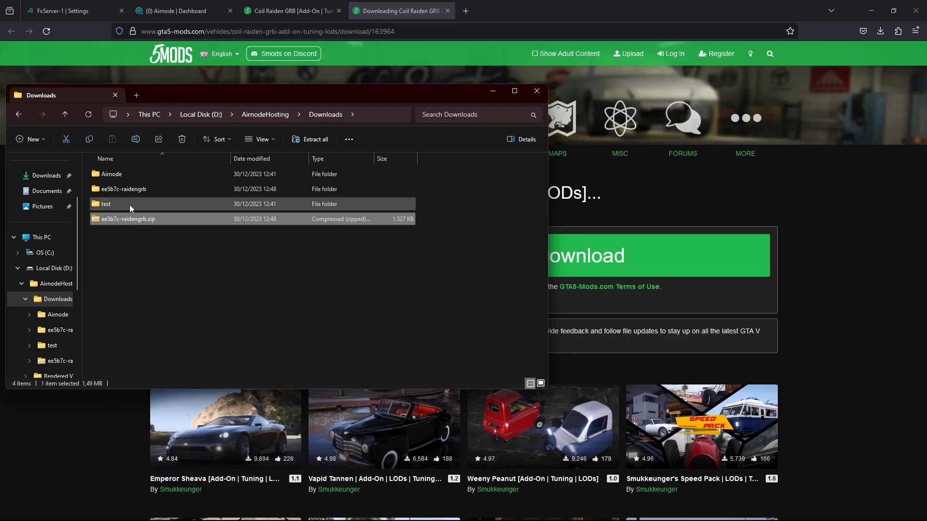
Step: Permanently delete the zip archive and open the raidengrb folder inside the extracted ee5b7c-raidengrb folder
key("shift+Delete")
key("Return")
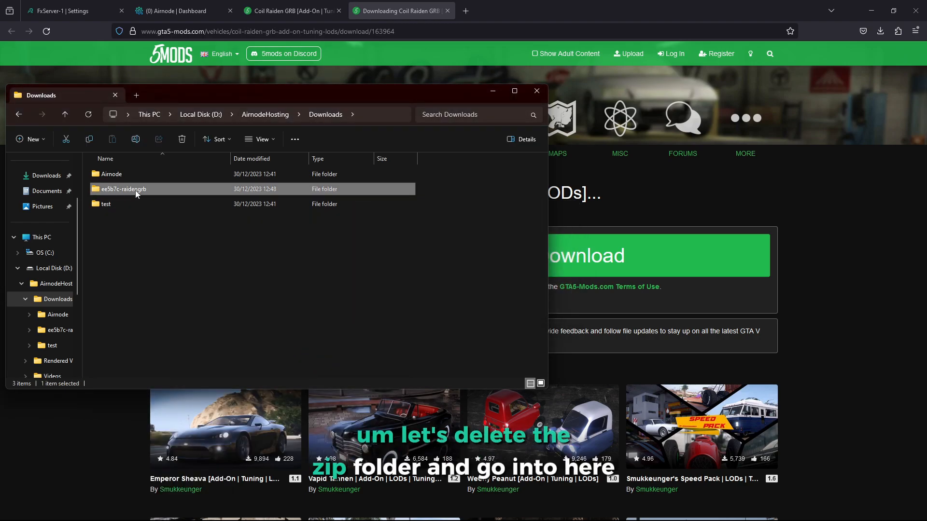
double_click(135, 189)
double_click(113, 174)
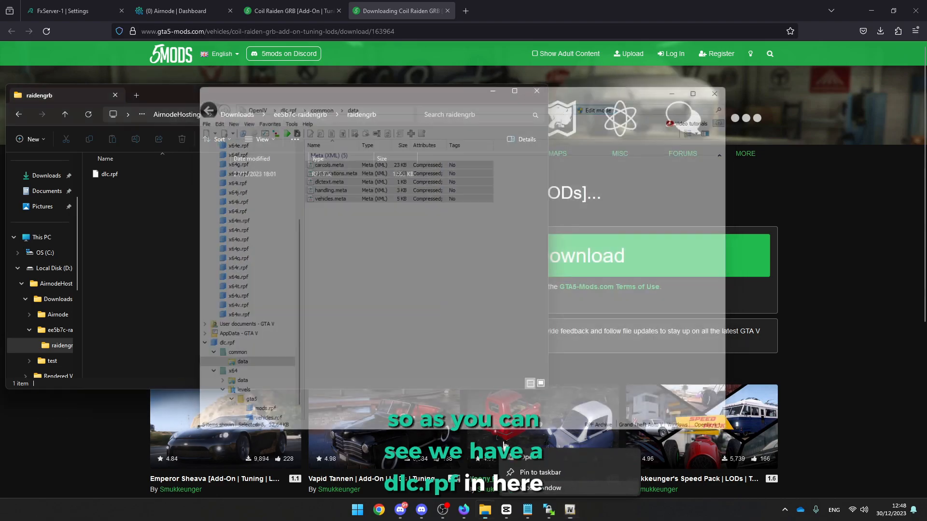
Step: Launch OpenIV for Grand Theft Auto V on Windows and load the extracted dlc.rpf into its archive tree
key("super")
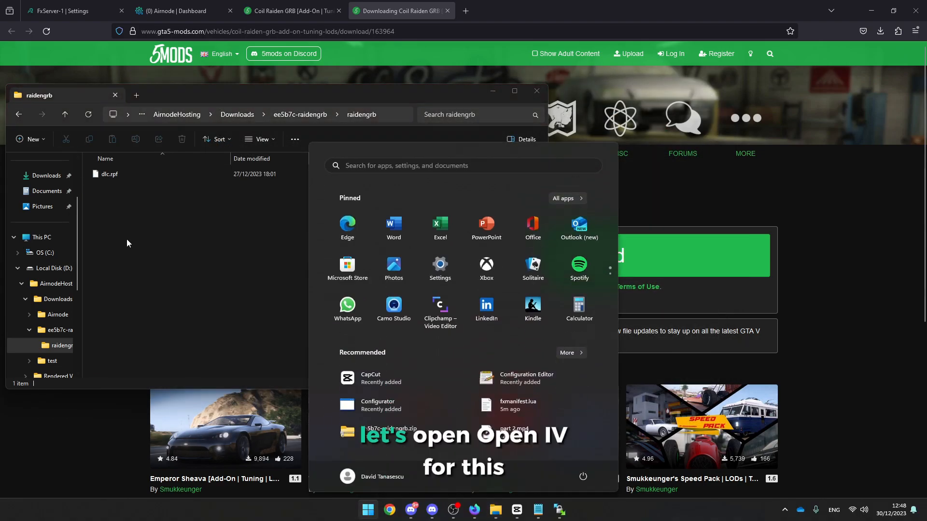
type("openiv")
key("Return")
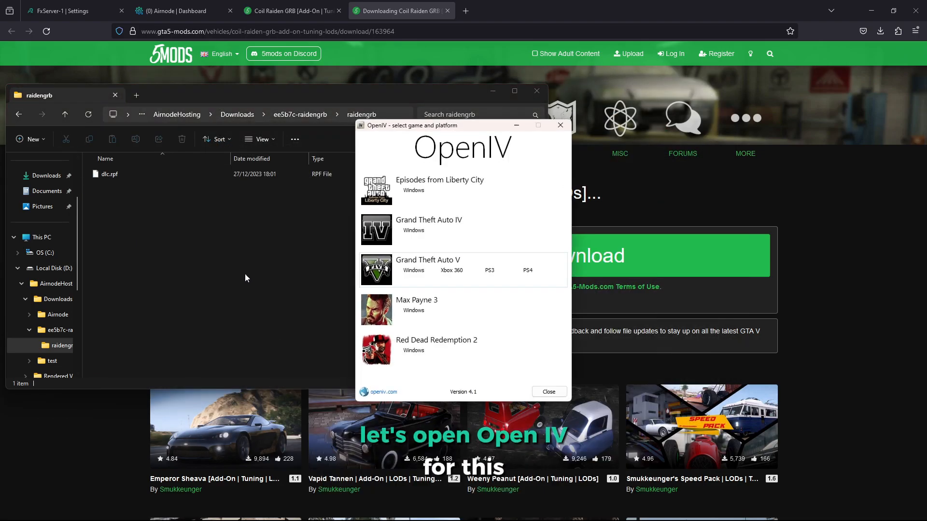
left_click(413, 270)
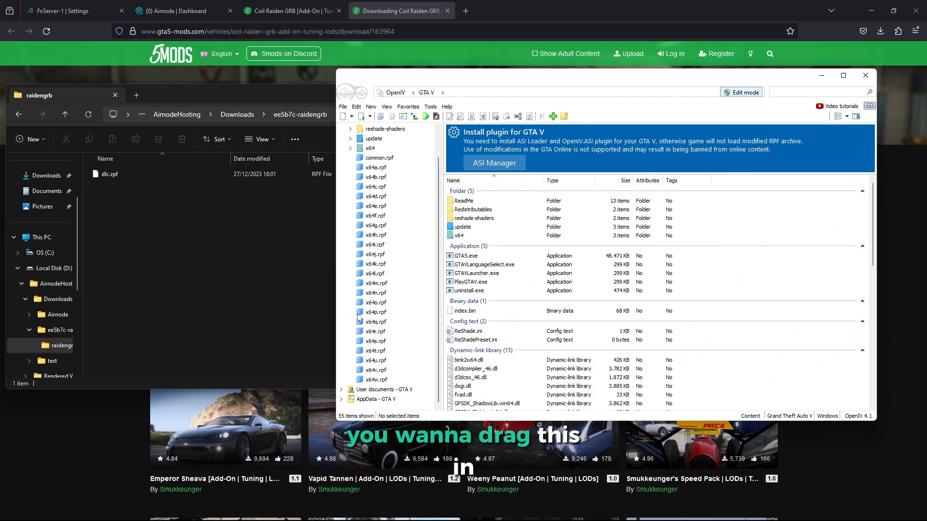
left_click_drag(110, 175, 354, 409)
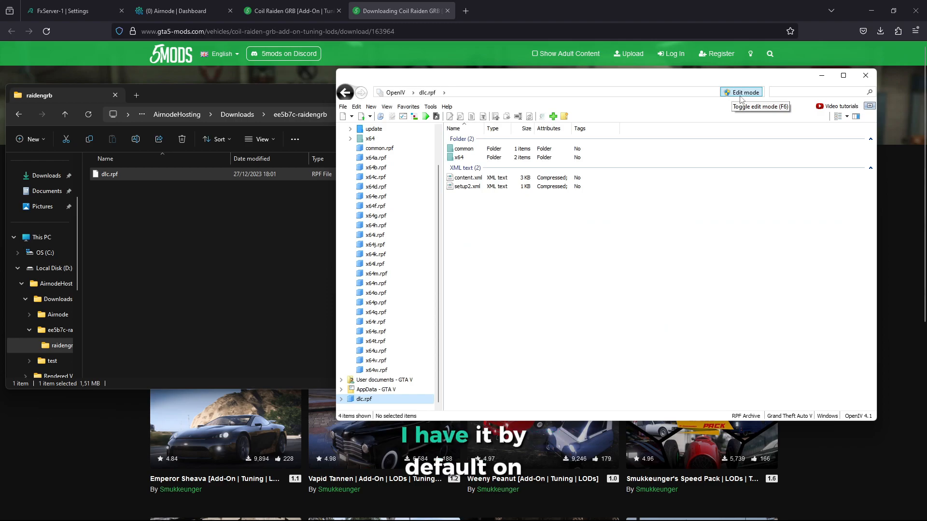
left_click_drag(542, 78, 552, 78)
double_click(470, 157)
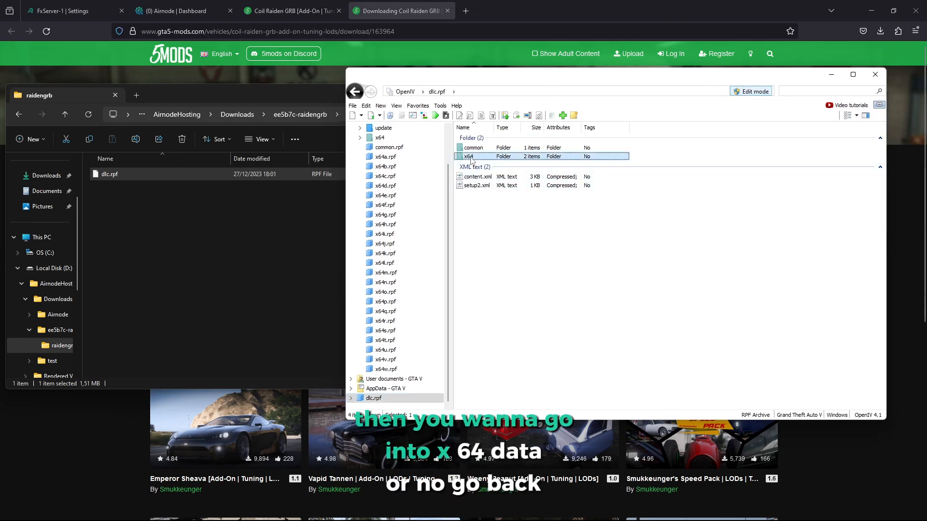
double_click(478, 148)
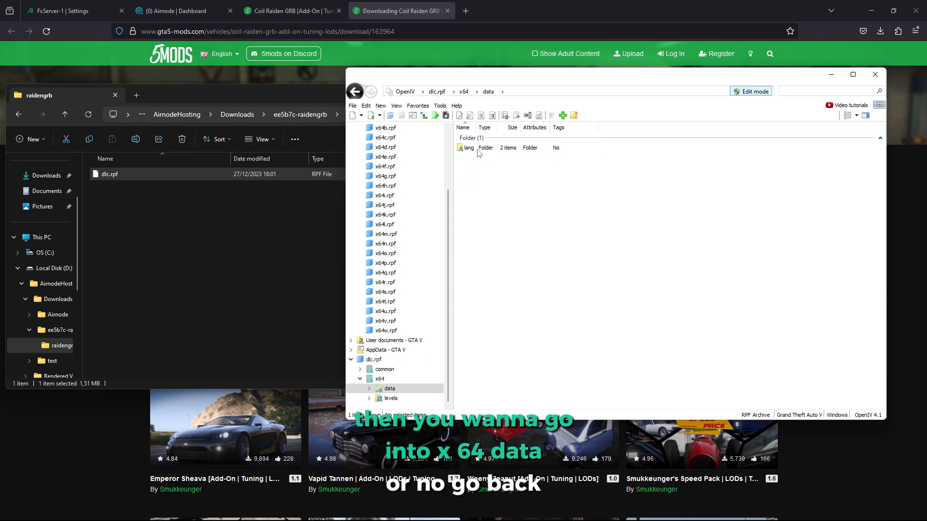
key("alt+Left")
key("alt+Left")
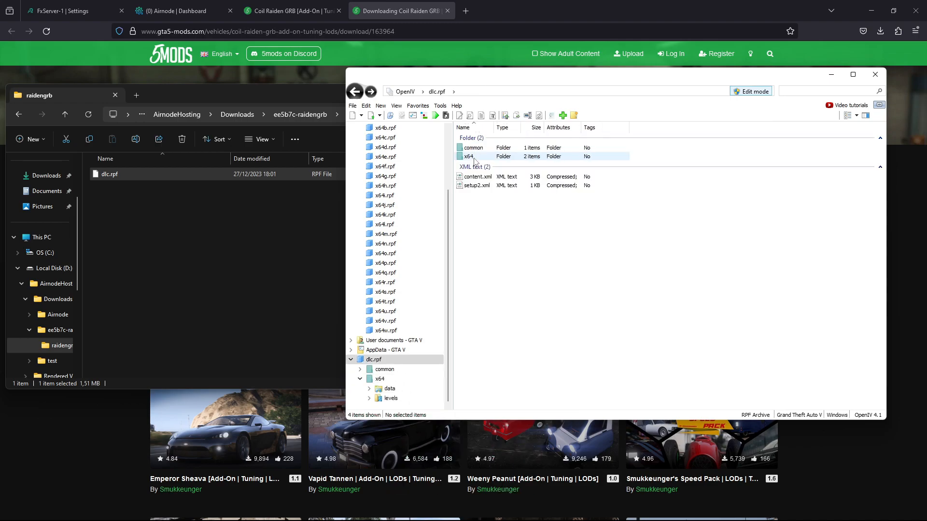
Step: Open vehicles.rpf under x64/levels/gta5 in the dlc.rpf archive
double_click(483, 158)
double_click(483, 157)
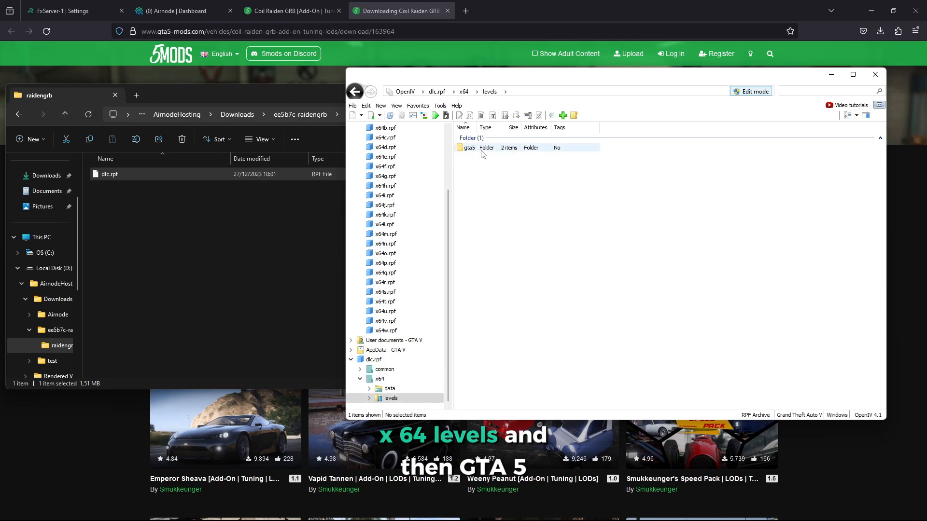
double_click(469, 149)
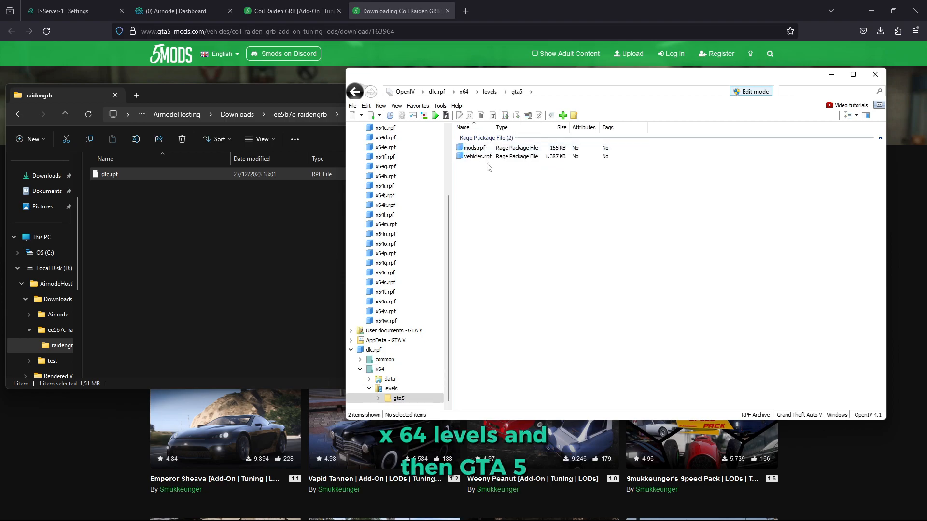
double_click(473, 157)
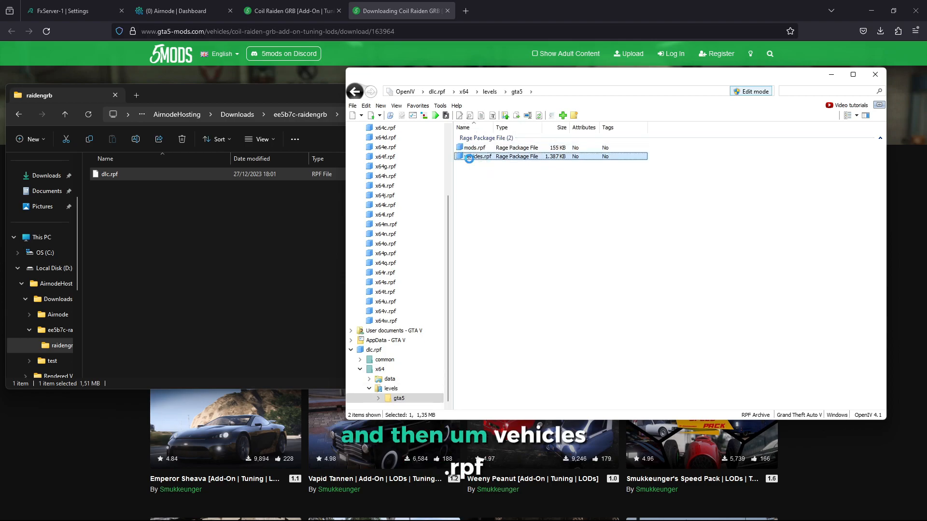
Step: Look up the vehicle's model name from the raidengrb.yft file in vehicles.rpf
left_click_drag(488, 212, 470, 150)
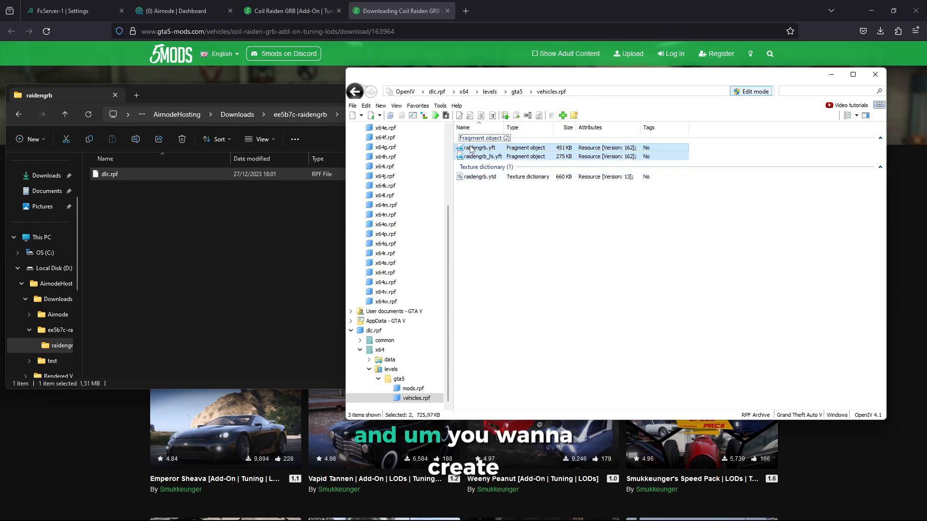
left_click(186, 206)
left_click(600, 234)
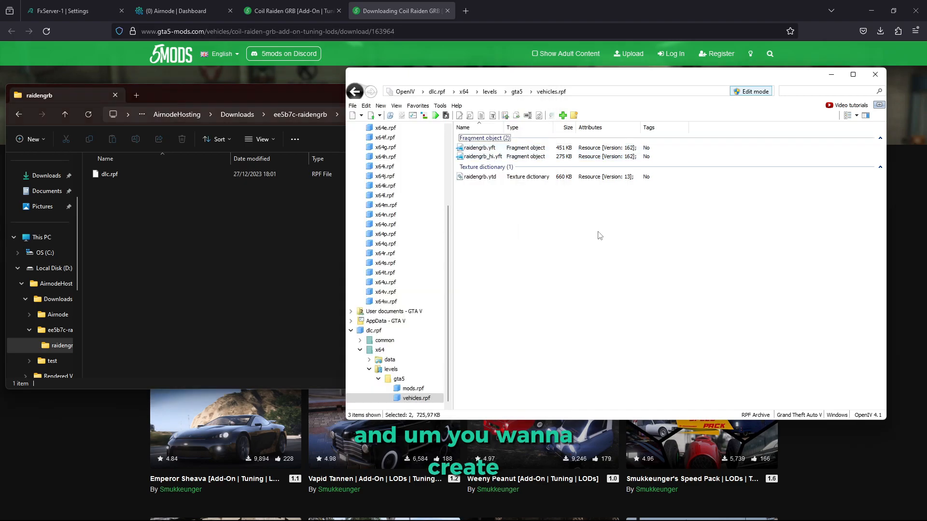
left_click(494, 149)
left_click(493, 149)
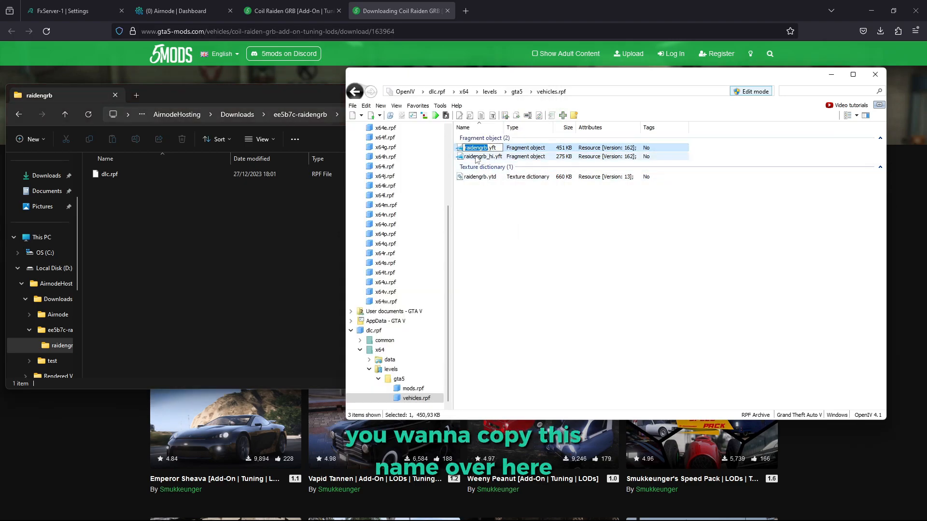
left_click(478, 148)
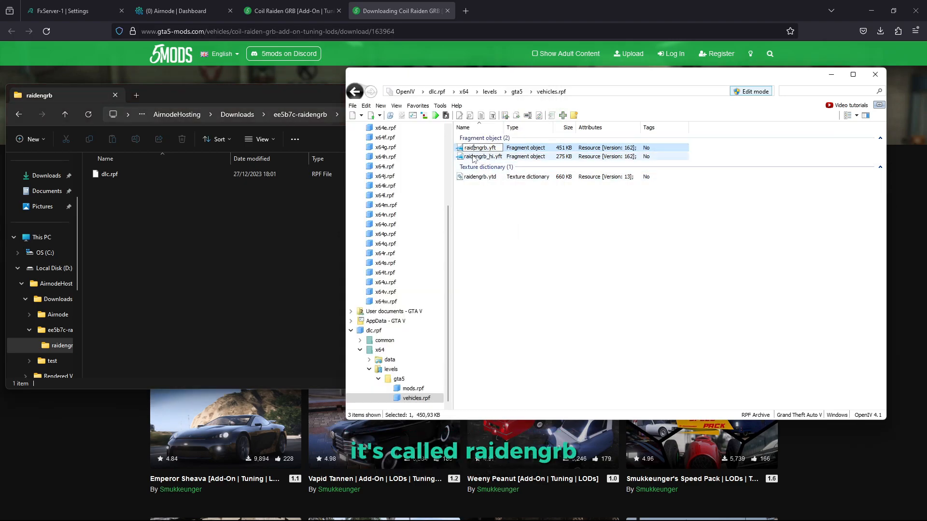
Step: Create a new folder named raidengrb beside dlc.rpf in the extracted add-on folder
left_click(188, 221)
right_click(179, 208)
mouse_move(207, 282)
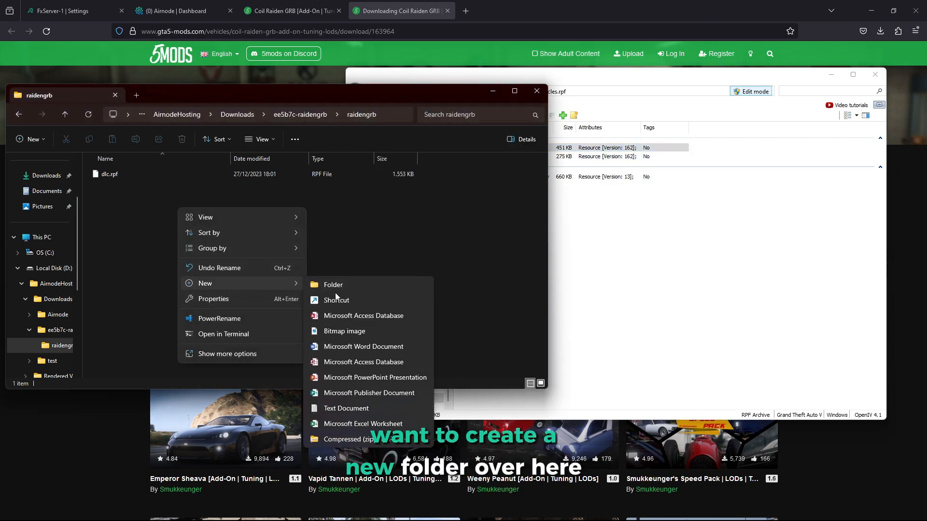
left_click(330, 285)
type("raidengrb")
key("Return")
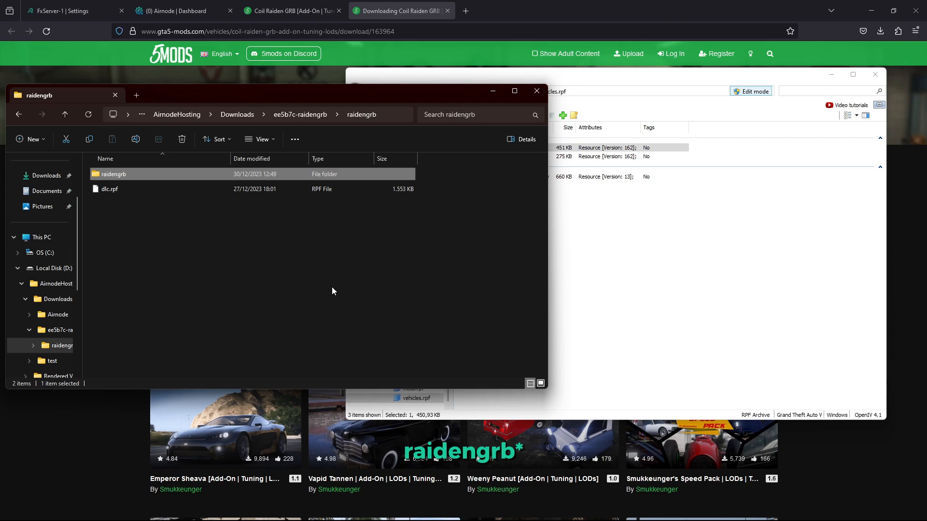
Step: Open the new raidengrb folder and create a subfolder named stream in it
key("Return")
right_click(171, 242)
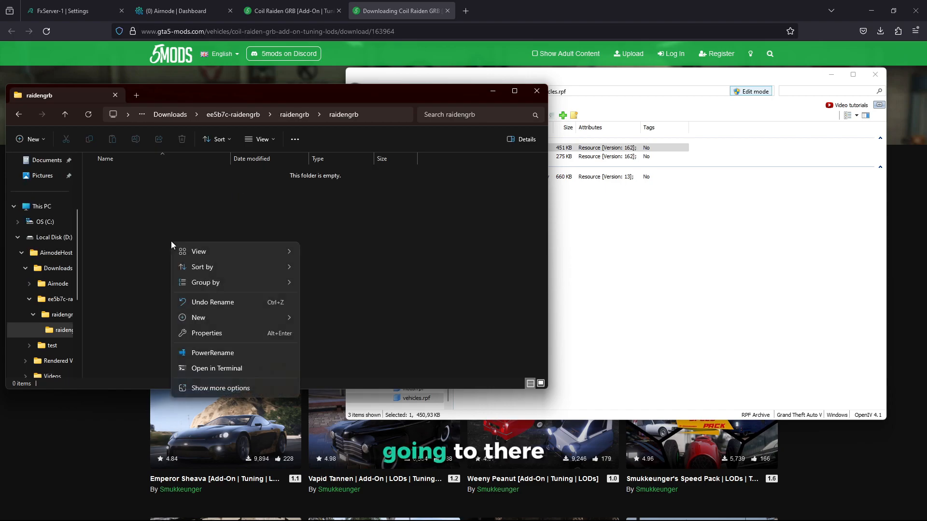
mouse_move(299, 317)
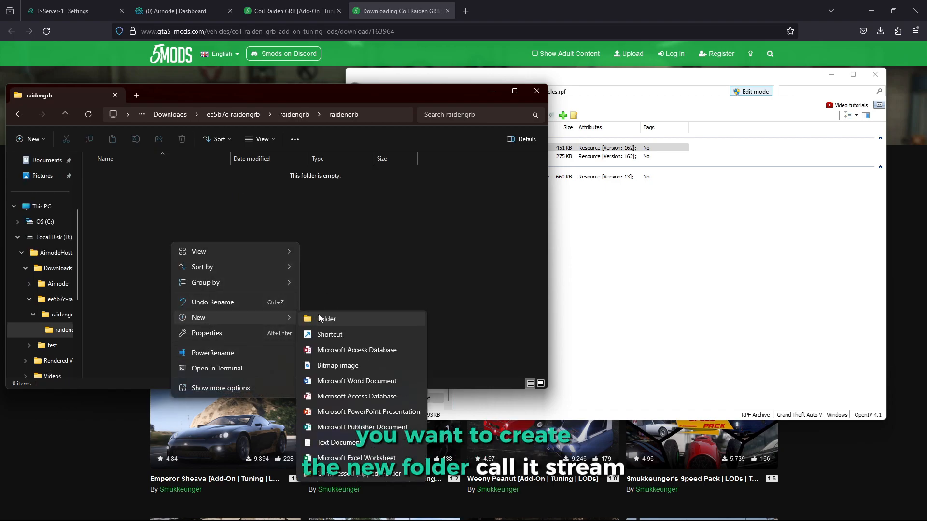
left_click(328, 319)
type("stream")
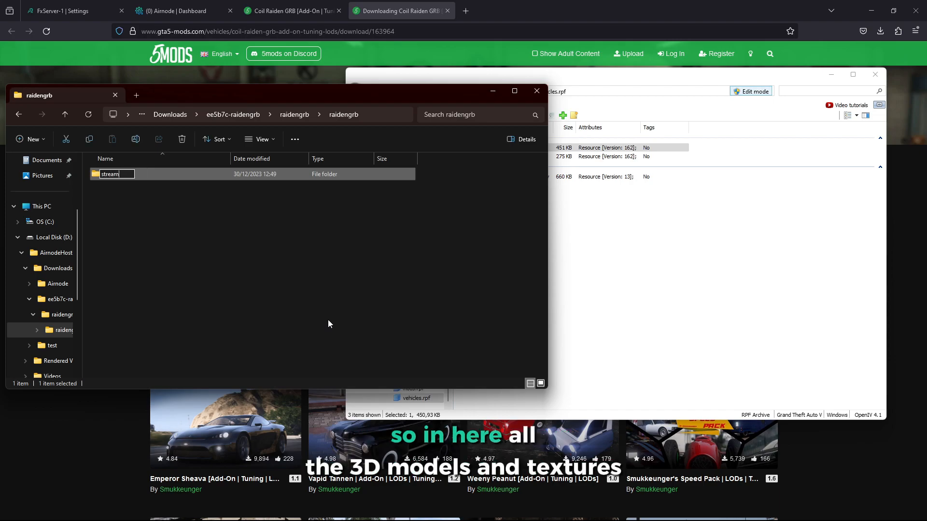
key("Return")
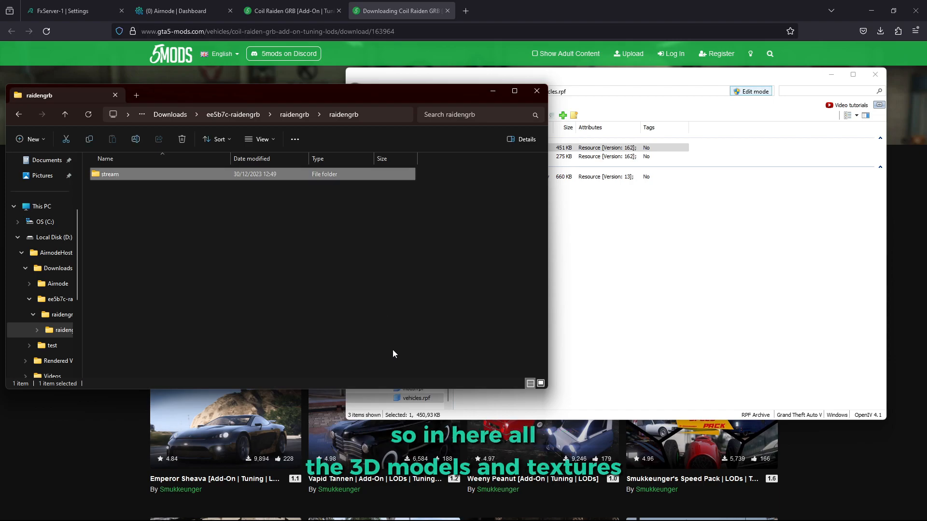
Step: Create a second subfolder named data beside the stream folder
right_click(174, 196)
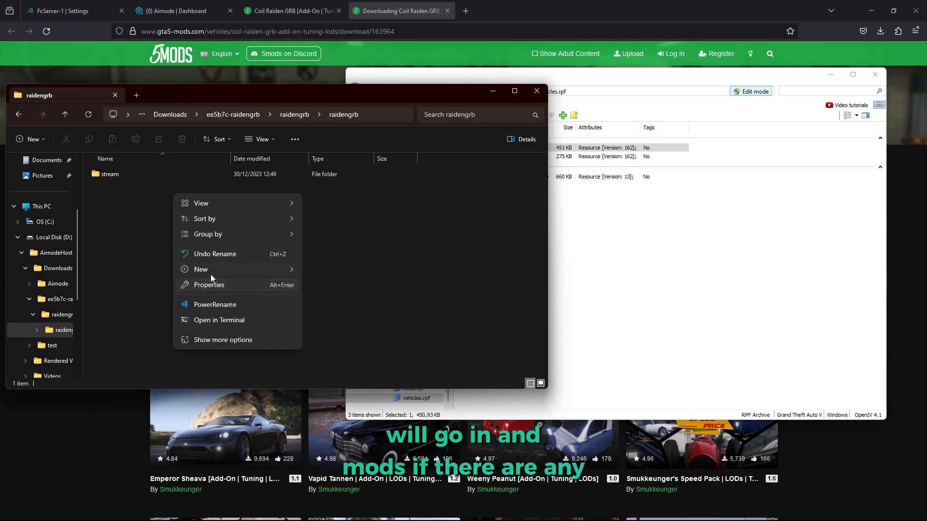
mouse_move(218, 277)
left_click(351, 267)
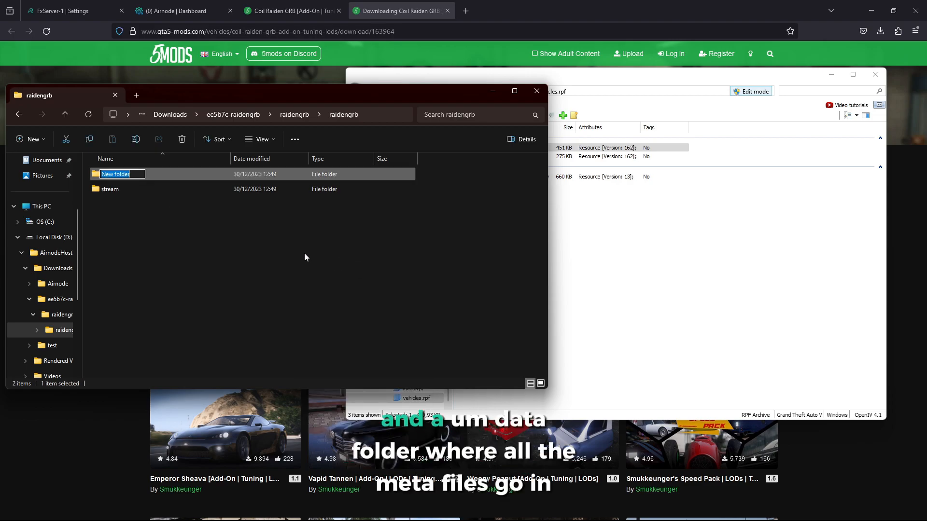
type("data")
key("Return")
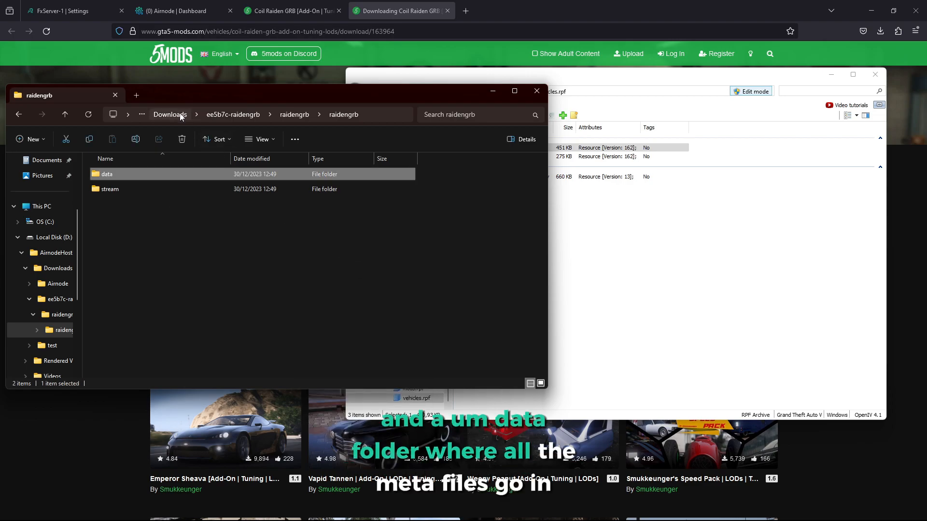
Step: Export raidengrb.yft, raidengrb_hi.yft and raidengrb.ytd from vehicles.rpf into the stream folder
double_click(113, 188)
left_click(562, 268)
left_click_drag(537, 268, 484, 147)
left_click_drag(488, 148, 245, 248)
left_click(604, 285)
Step: Export rgrb_c_pod.yft, rgrb_c_split.yft and rgrb_c_spoiler.yft from mods.rpf into the local stream folder
key("BackSpace")
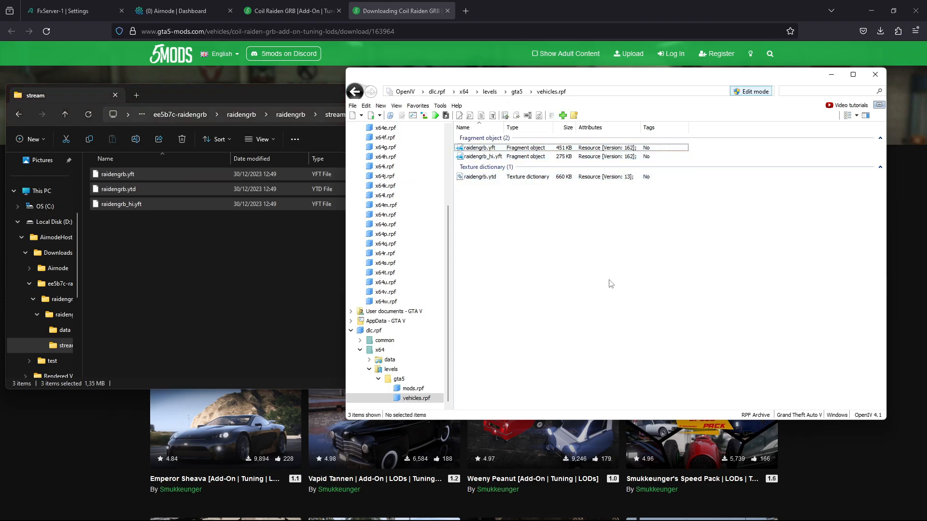
double_click(473, 147)
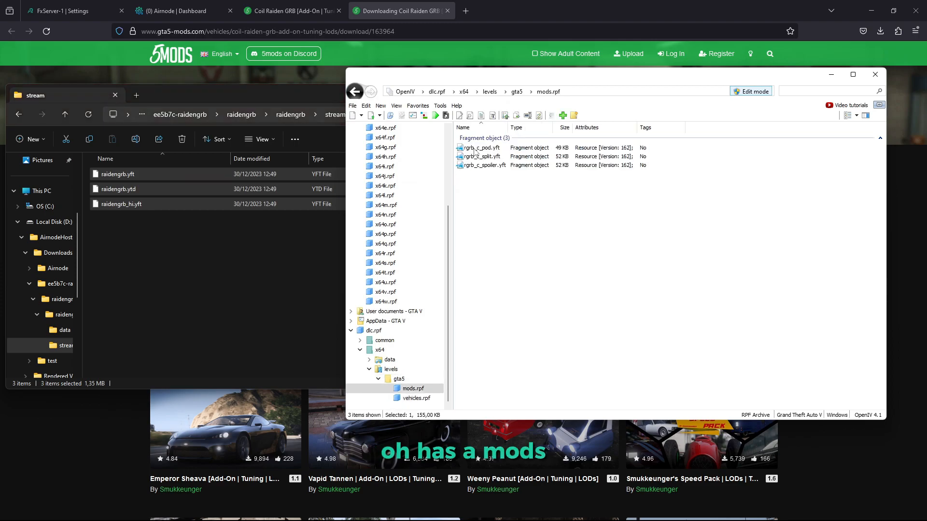
left_click_drag(497, 188, 465, 145)
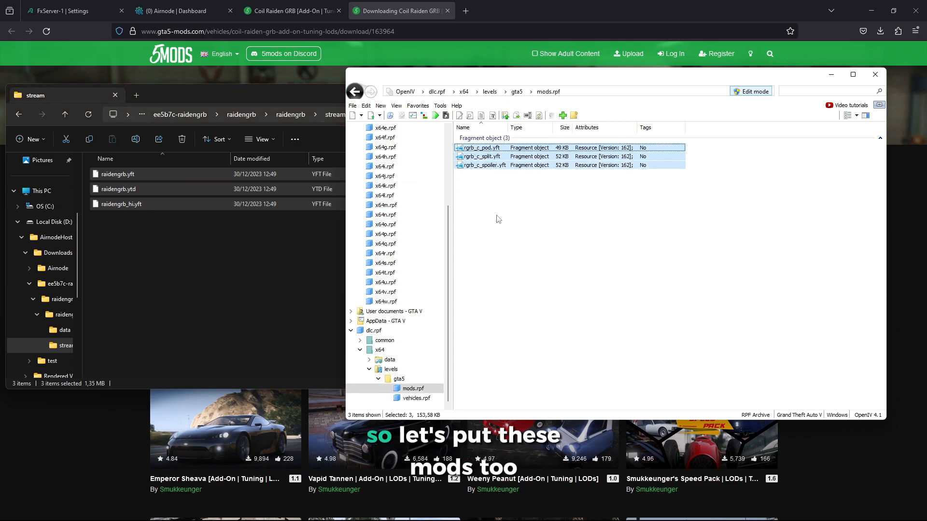
left_click(665, 291)
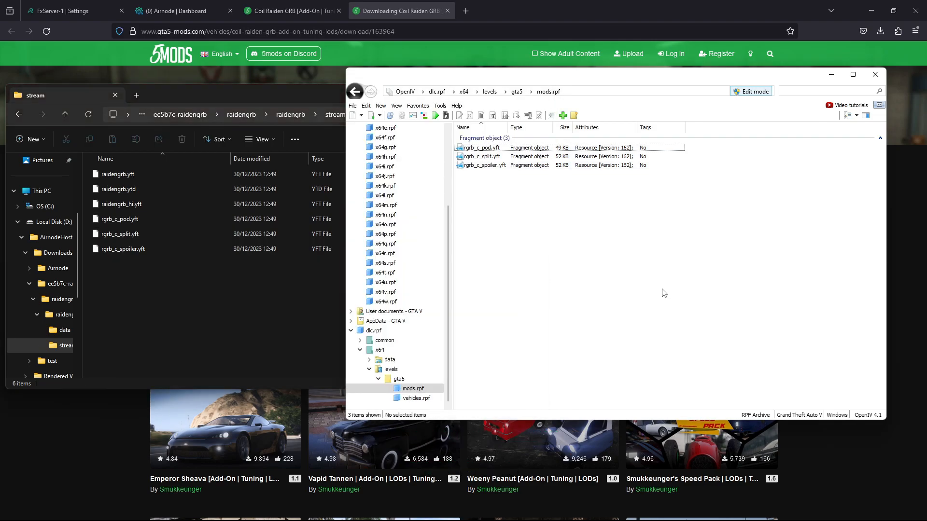
Step: Return to the root of dlc.rpf and open the data folder inside common
key("BackSpace")
key("BackSpace")
key("BackSpace")
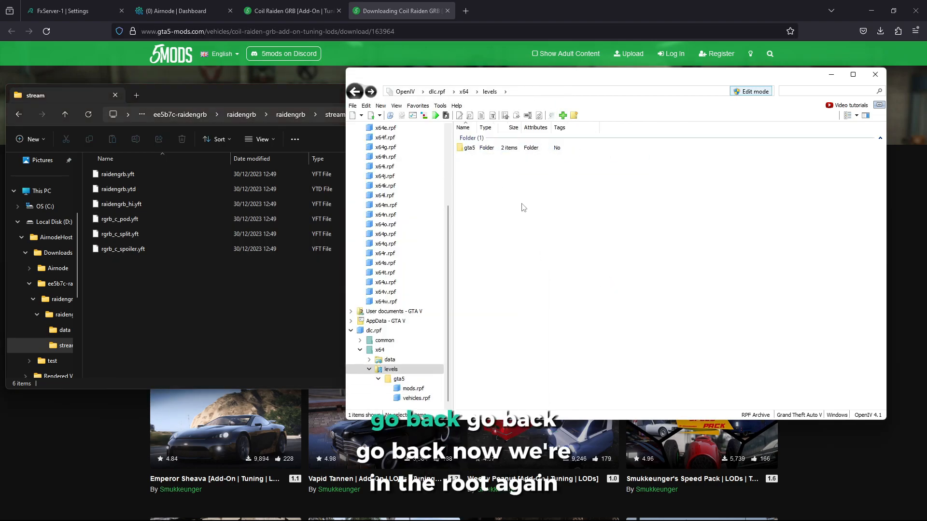
key("BackSpace")
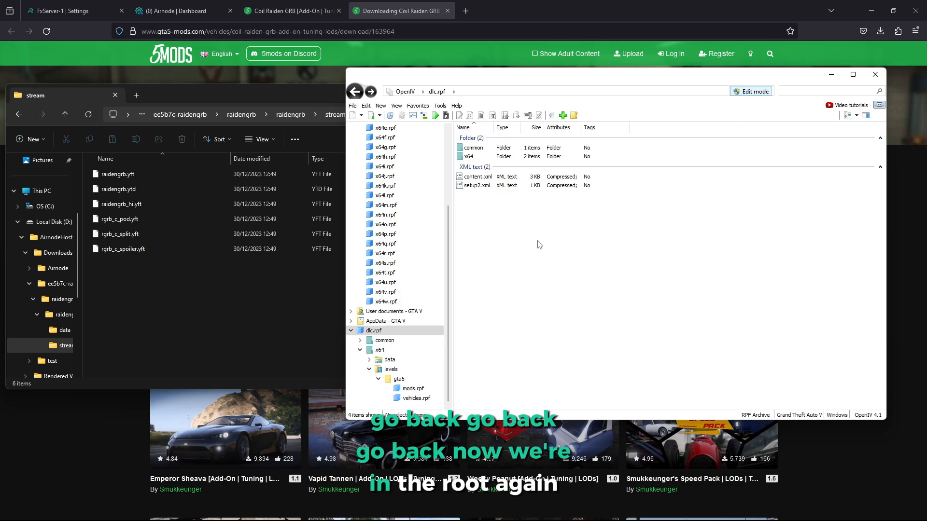
left_click(483, 150)
double_click(483, 150)
double_click(471, 148)
Step: Export all five meta files from the archive's common data folder into the local raidengrb data folder
left_click(480, 182)
left_click(477, 147, "shift")
left_click(299, 309)
key("alt+Up")
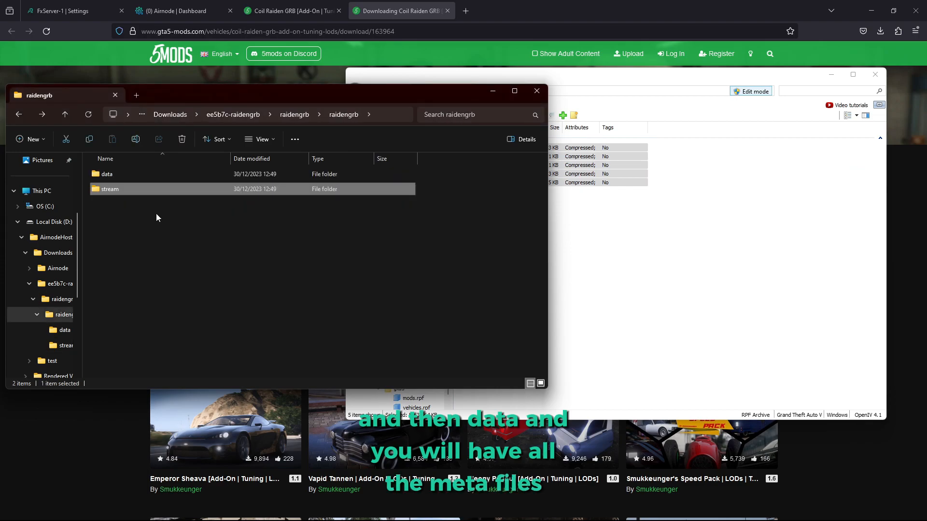
double_click(105, 175)
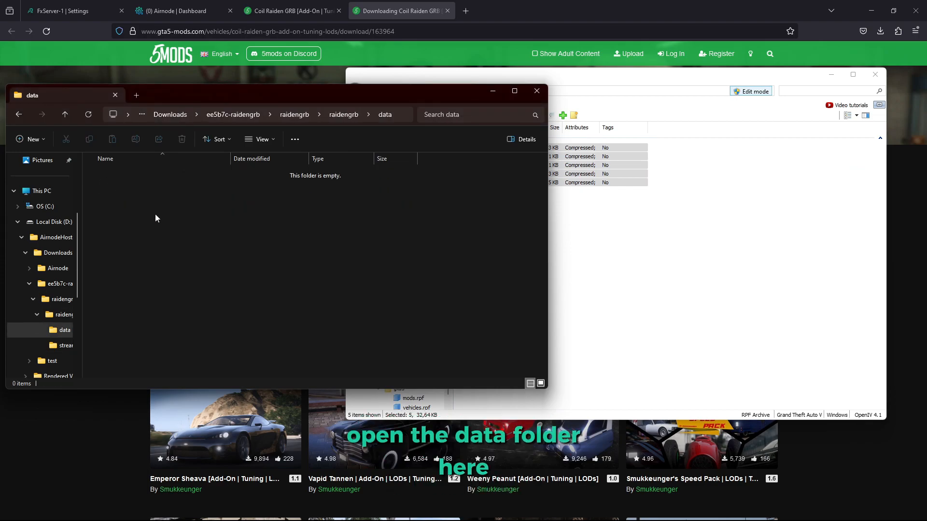
left_click(621, 300)
left_click_drag(576, 291, 226, 271)
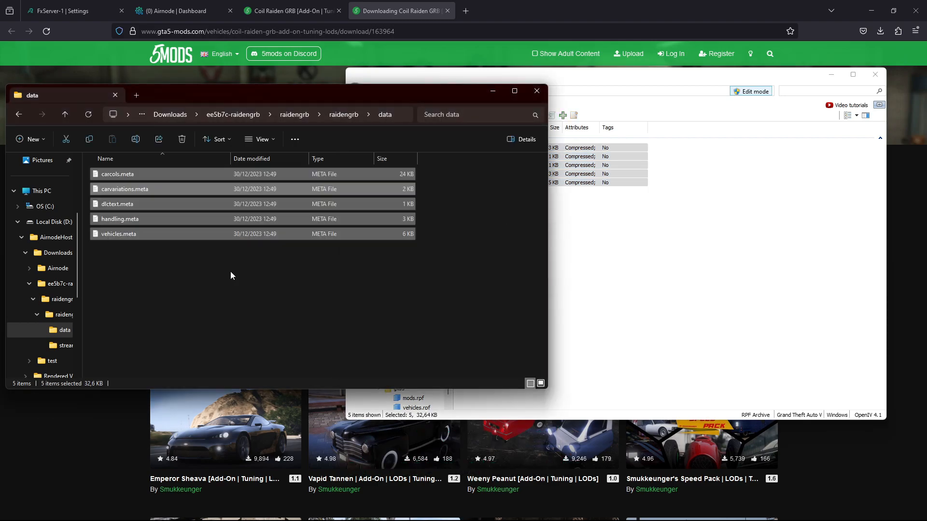
left_click(230, 272)
Step: Create a new text file named fxmanifest.lua beside the data and stream folders
left_click(65, 114)
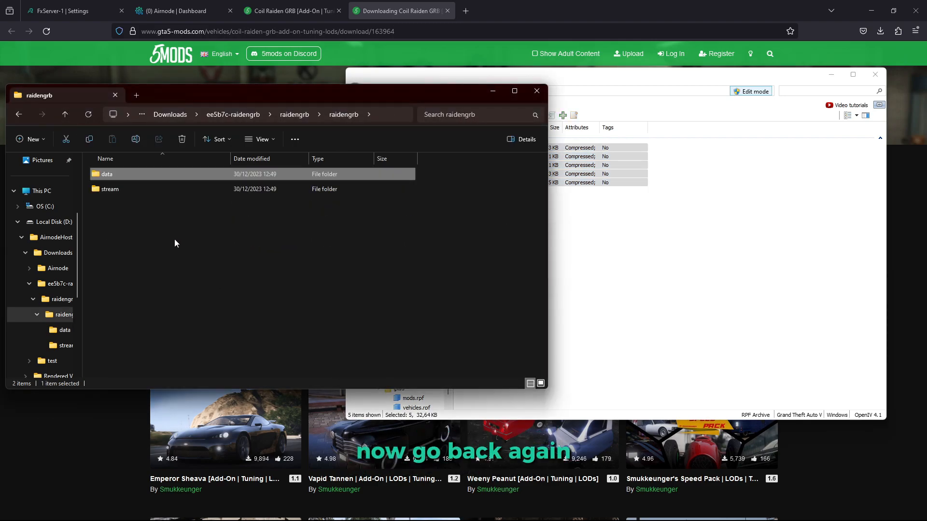
right_click(175, 240)
mouse_move(202, 319)
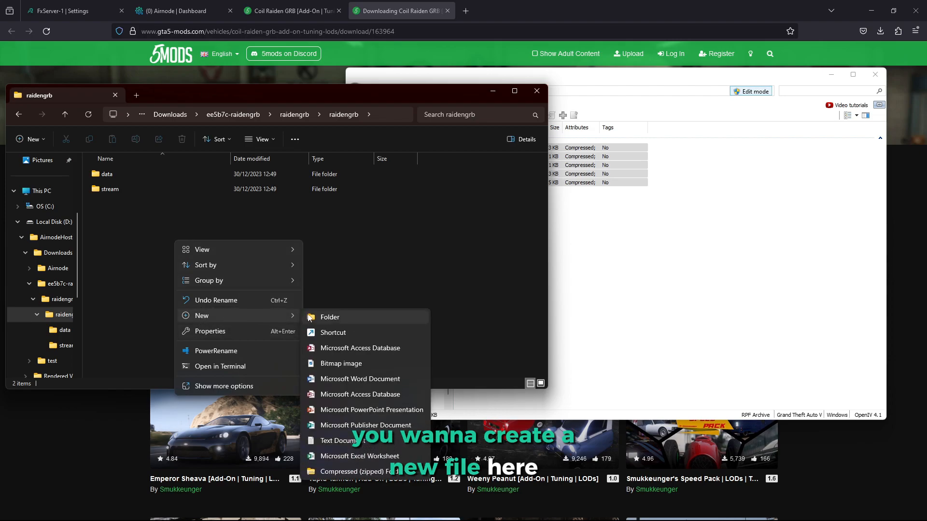
left_click(340, 441)
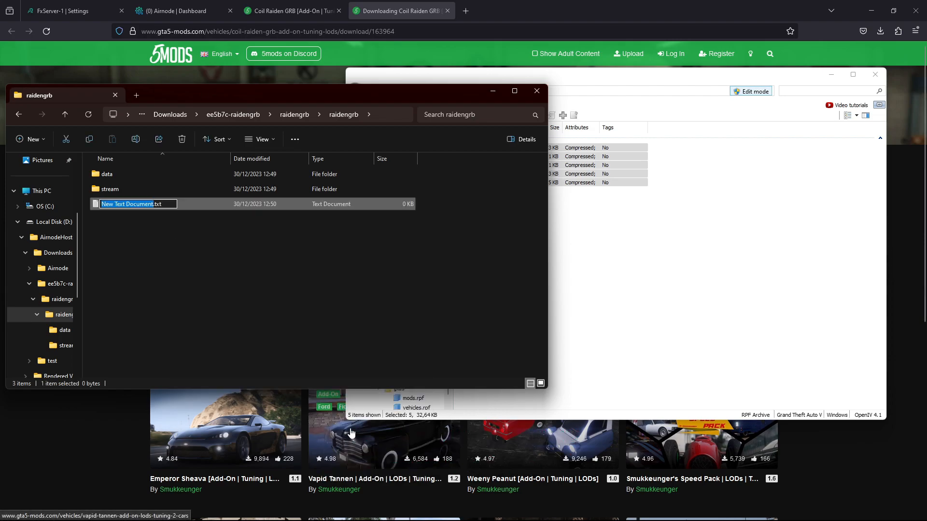
key("ctrl+a")
type("fx")
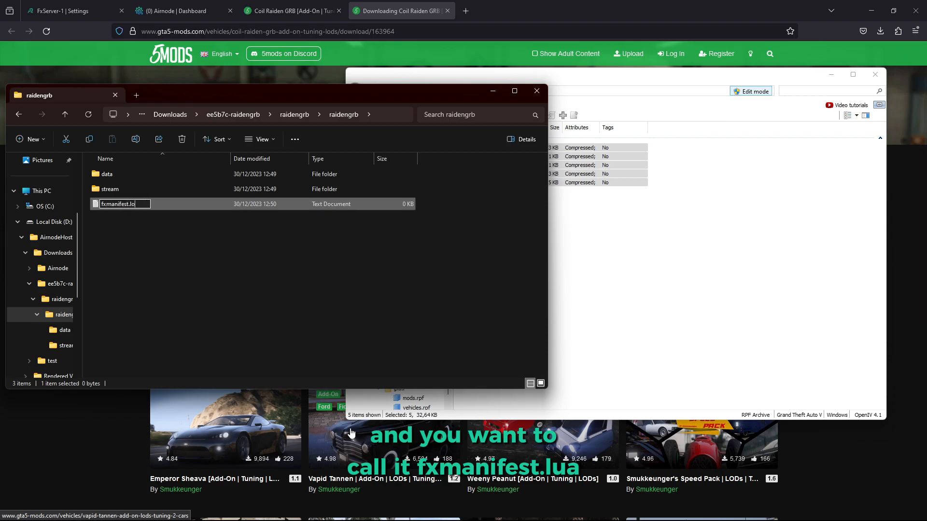
type("manifest.lua")
key("Return")
key("Return")
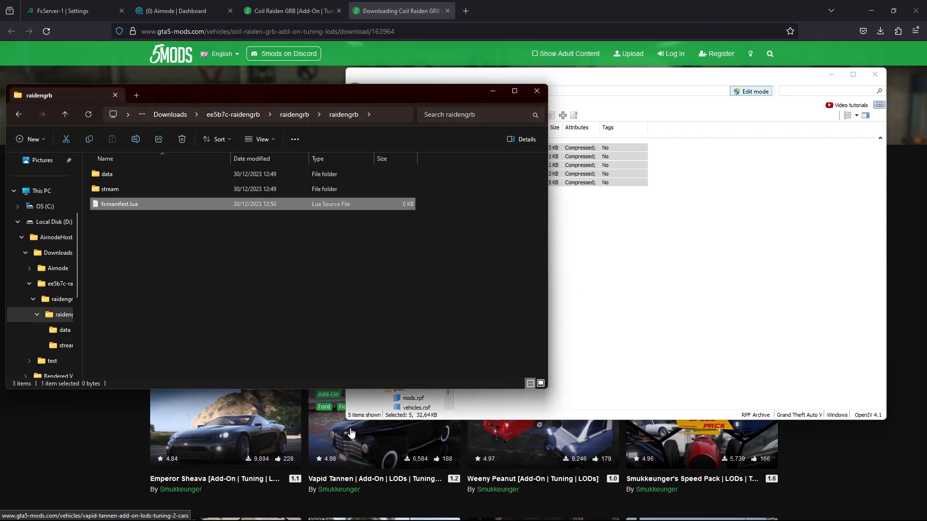
Step: Fill fxmanifest.lua with the cerulean gta5 manifest, including data/*.meta and the handling, layouts, vehicles, carcols and carvariations entries, and save and close it
double_click(114, 205)
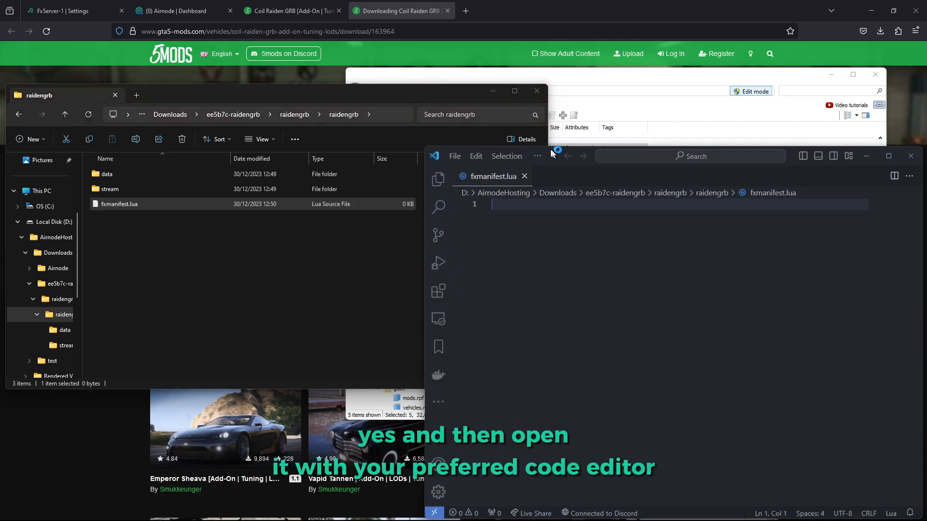
left_click_drag(573, 157, 408, 102)
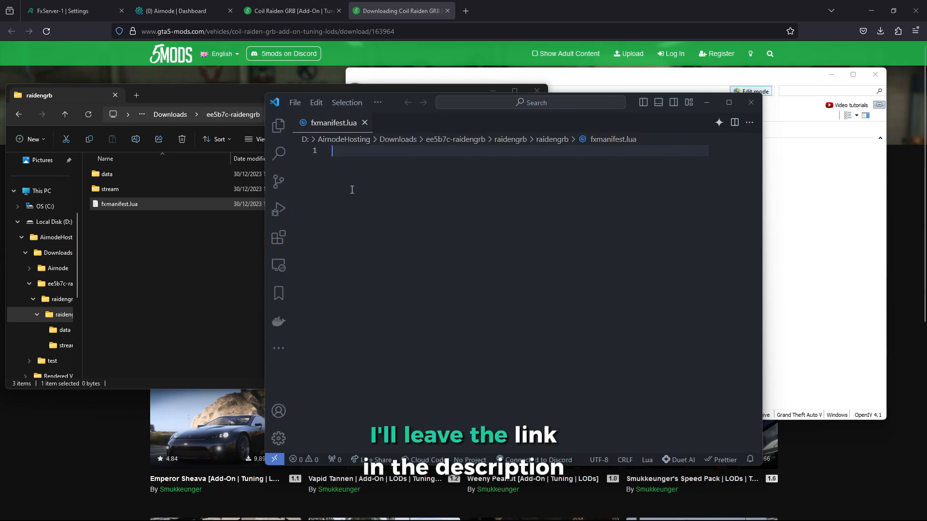
type("fx_version 'cerulean'  game { 'gta5' }   files {     'data/*.meta' }  data_file 'HANDLING_FILE' 'data/handling.meta' data_file 'VEHICLE_LAYOUTS_FILE' 'data/vehiclelayouts.meta' data_file 'VEHICLE_METADATA_FILE' 'data/vehicles.meta' data_file 'CARCOLS_FILE' 'data/carcols.meta' data_file 'VEHICLE_VARIATION_FILE' 'data/carvariations.meta'")
left_click(392, 182)
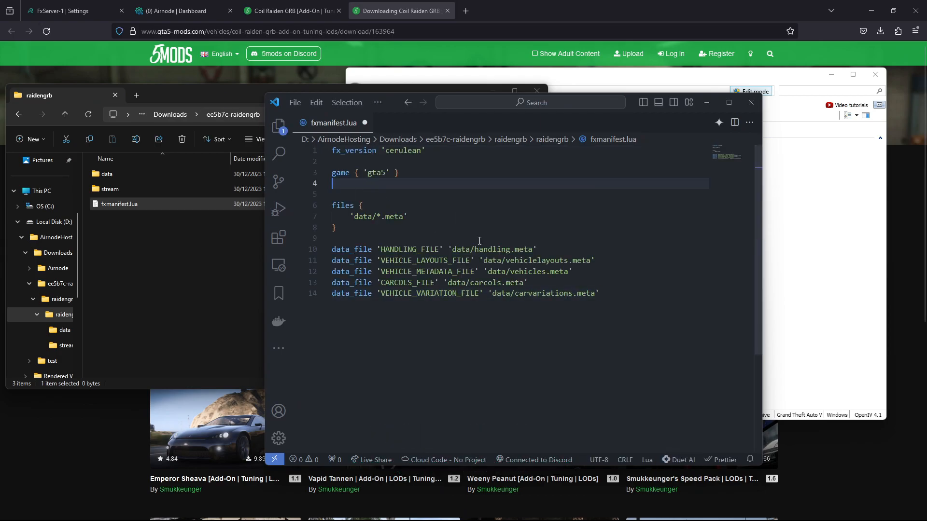
key("BackSpace")
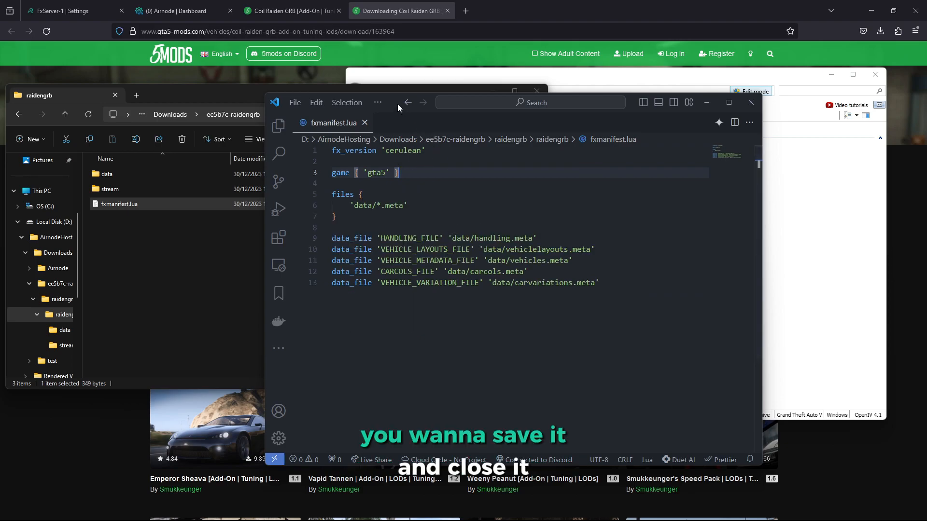
left_click(751, 103)
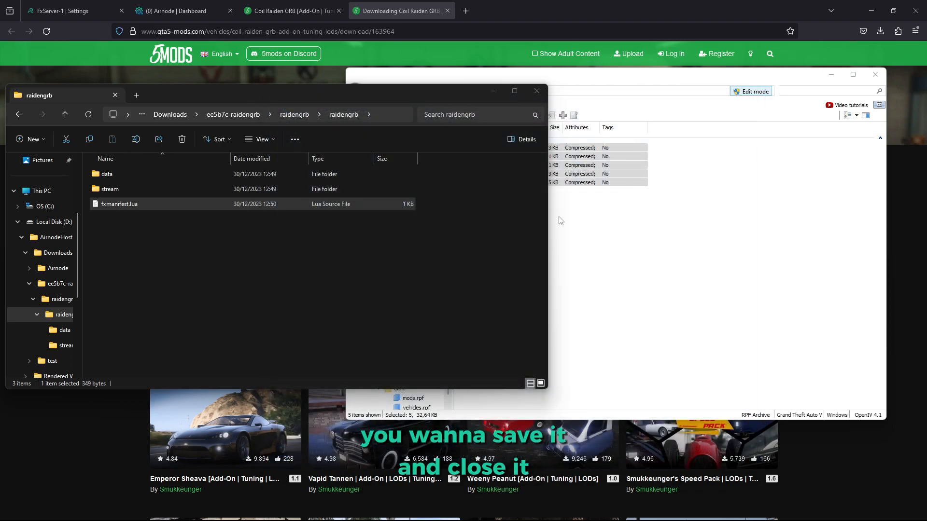
Step: Switch to WinSCP and replace the leftover folder beside gtr50 in resources/[vehicles] with the finished local raidengrb folder
key("alt+Left")
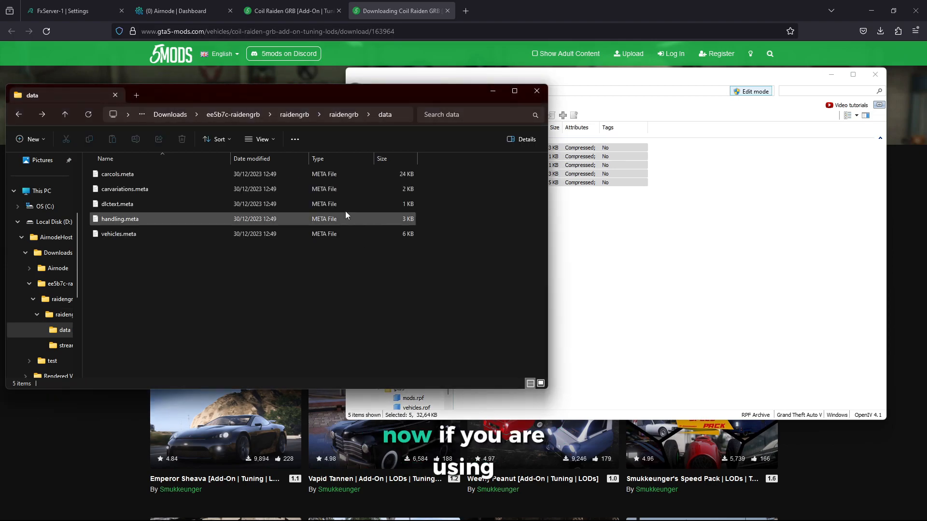
left_click(299, 115)
left_click_drag(231, 86, 501, 66)
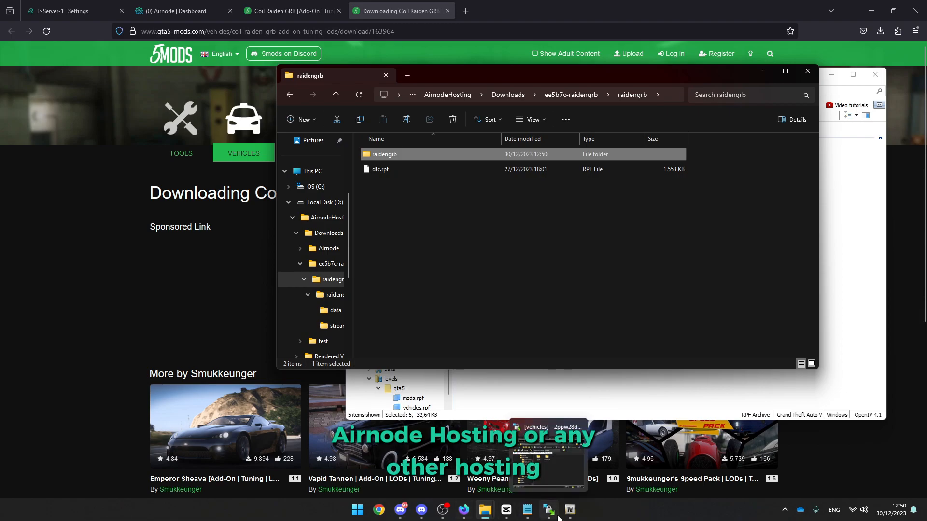
left_click(556, 515)
left_click_drag(131, 386, 120, 281)
left_click_drag(376, 155, 434, 156)
right_click(163, 369)
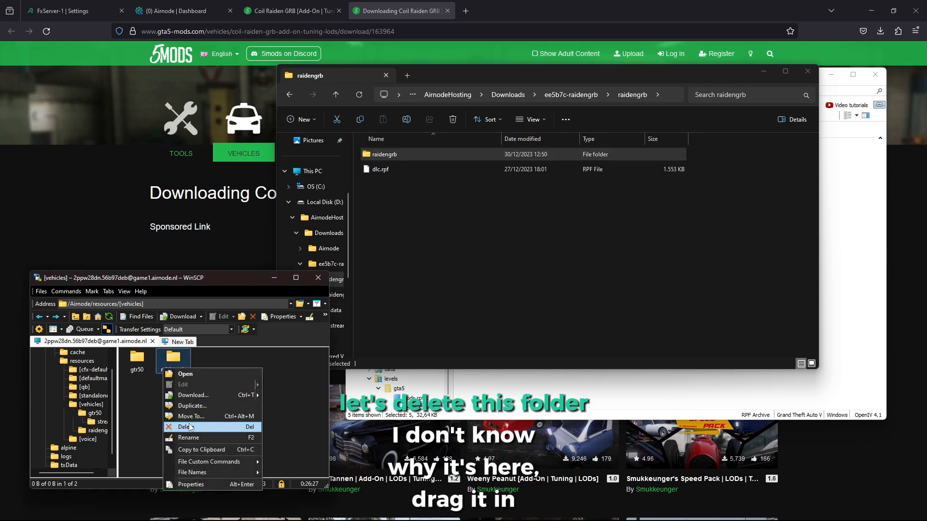
left_click(189, 426)
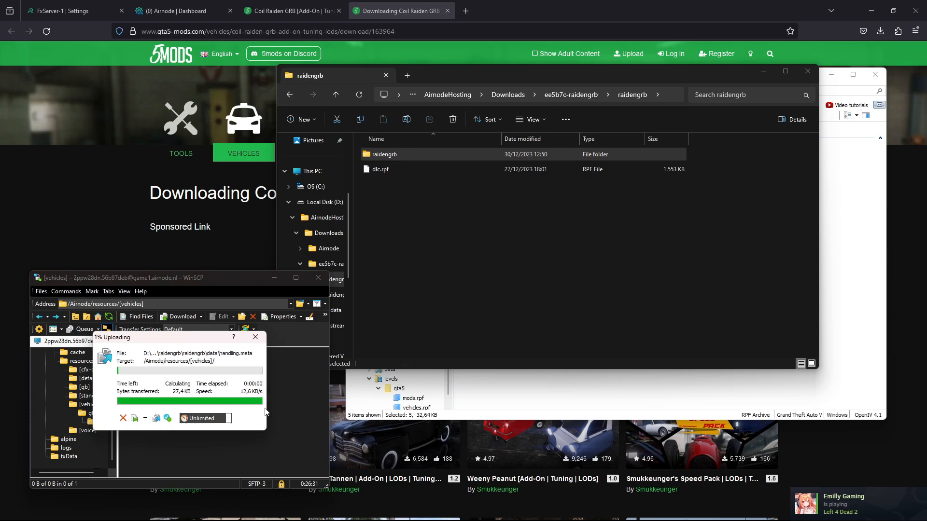
Step: Copy the uploaded raidengrb folder's name, go back to the Airnode folder and open server.cfg for editing
left_click(173, 363)
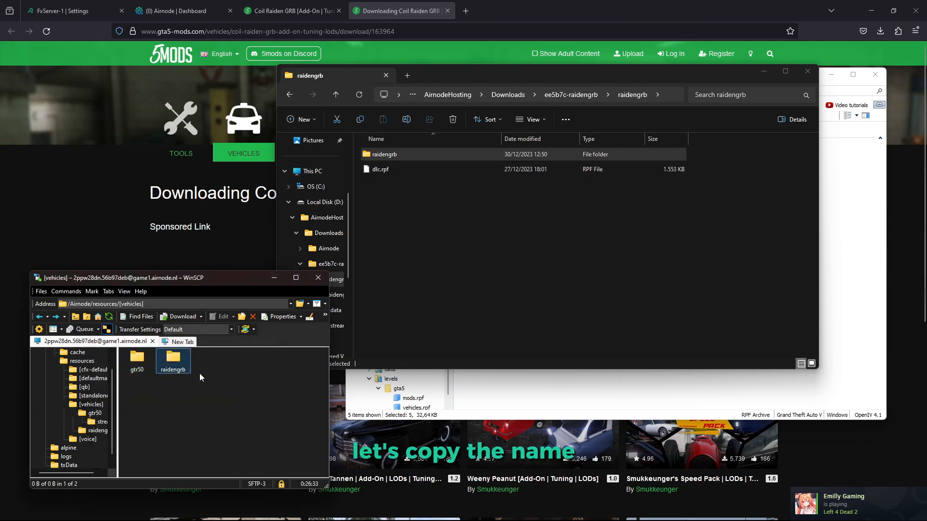
key("BackSpace")
key("BackSpace")
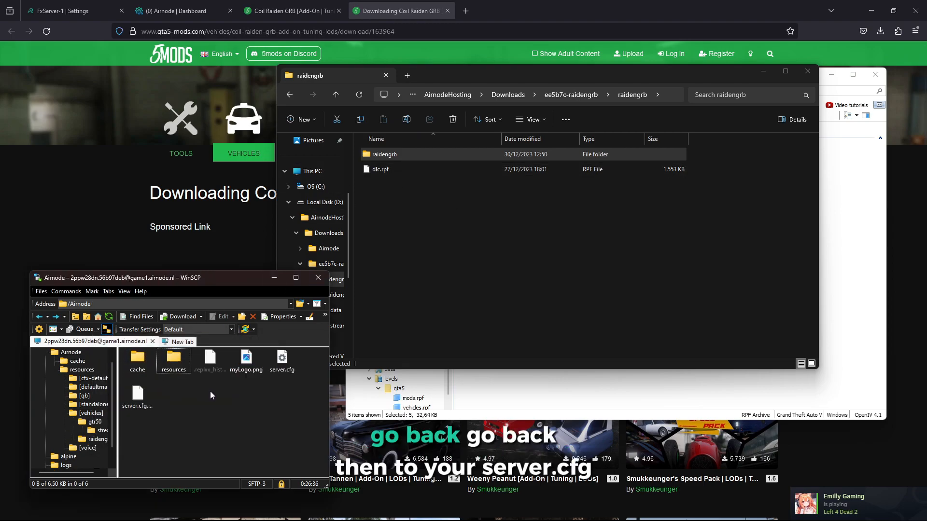
left_click(281, 366)
double_click(281, 368)
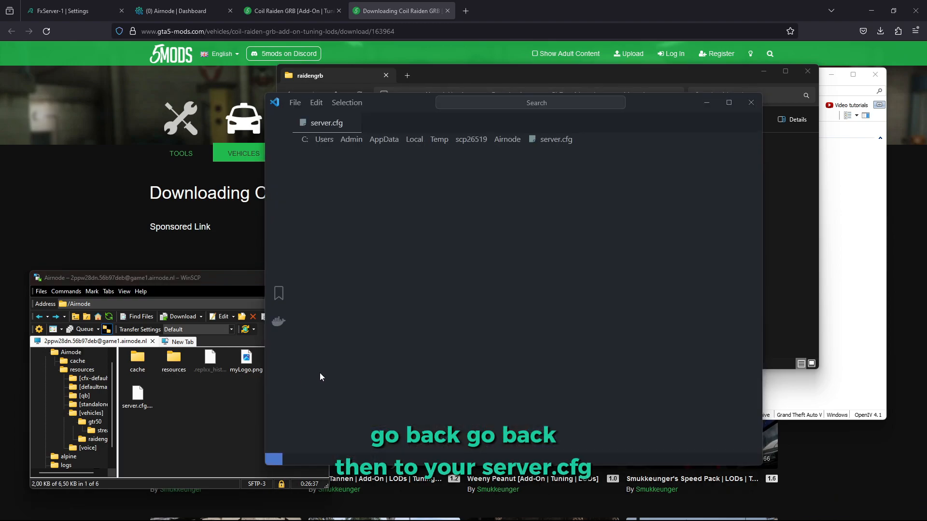
Step: Add the line "ensure raidengrb" below "ensure gtr50" in server.cfg, save the file and close the editor
scroll(449, 309, "down", 15)
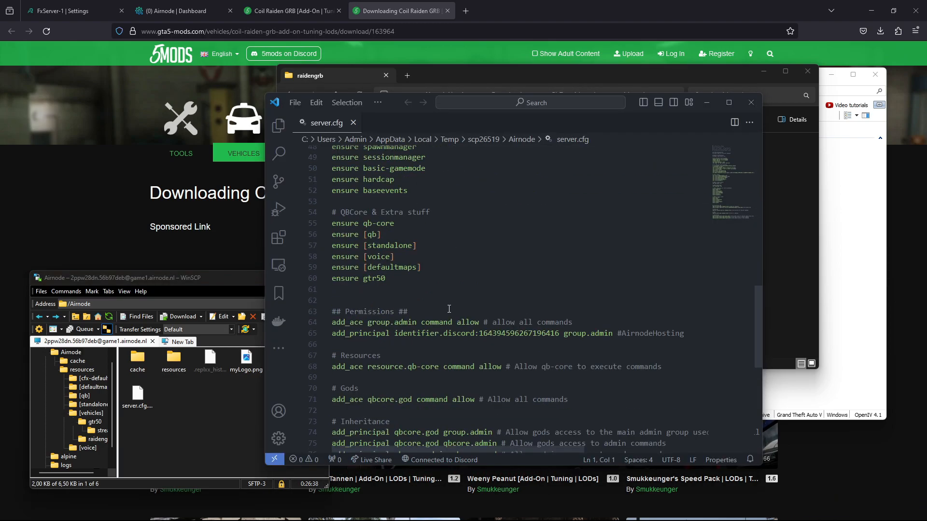
left_click(406, 291)
left_click(400, 275)
key("Return")
type("ens")
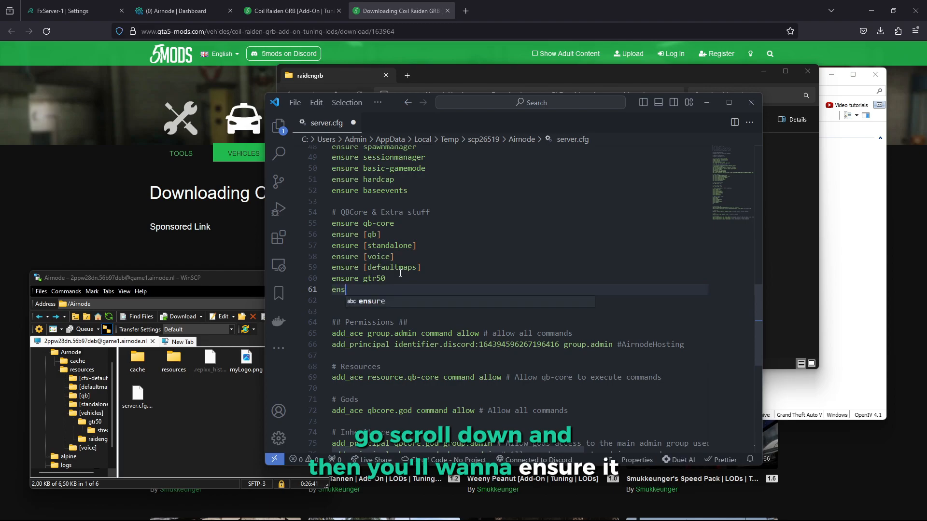
type("ure")
type("raidengrb")
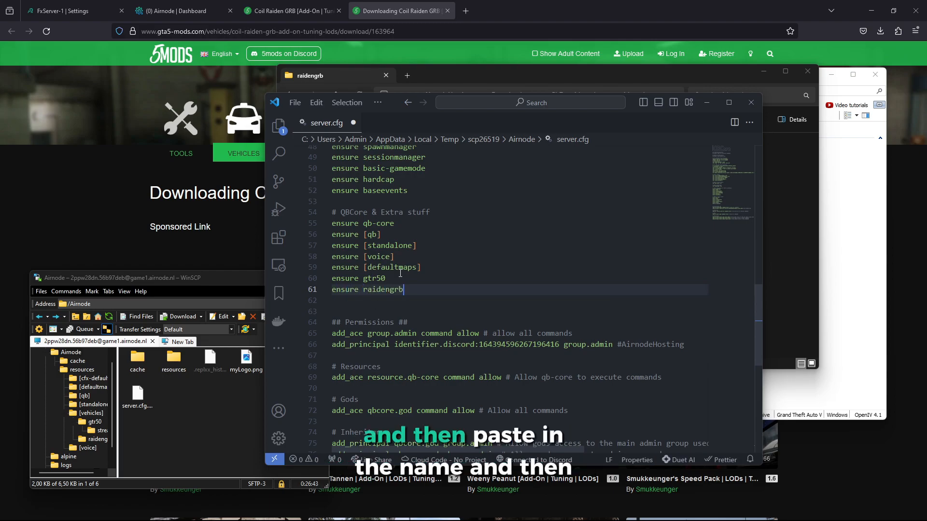
key("ctrl+s")
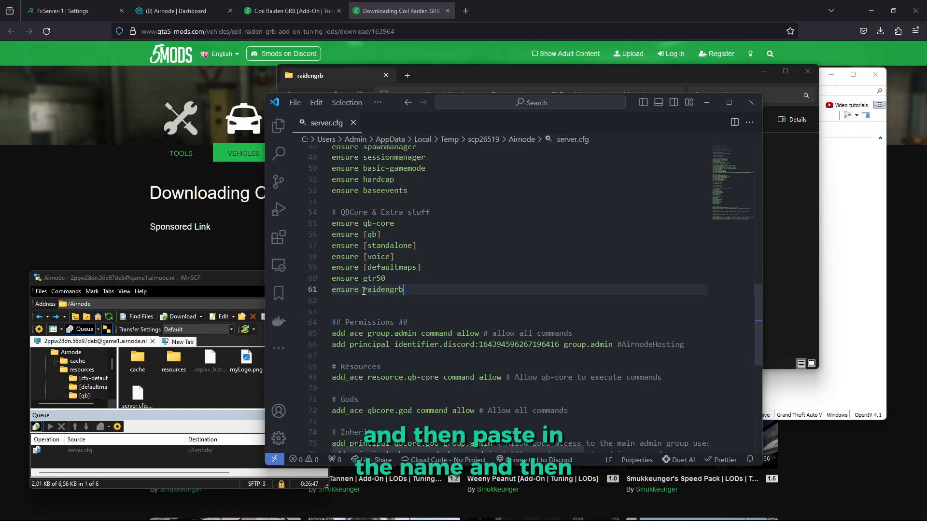
double_click(363, 291)
left_click(750, 105)
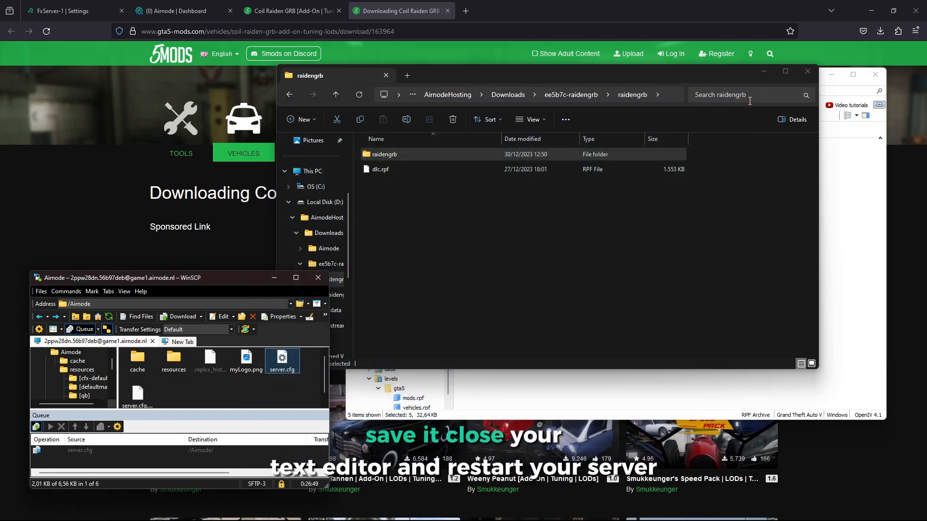
Step: Switch to the txAdmin dashboard in the browser and restart the server
left_click(183, 11)
left_click(345, 362)
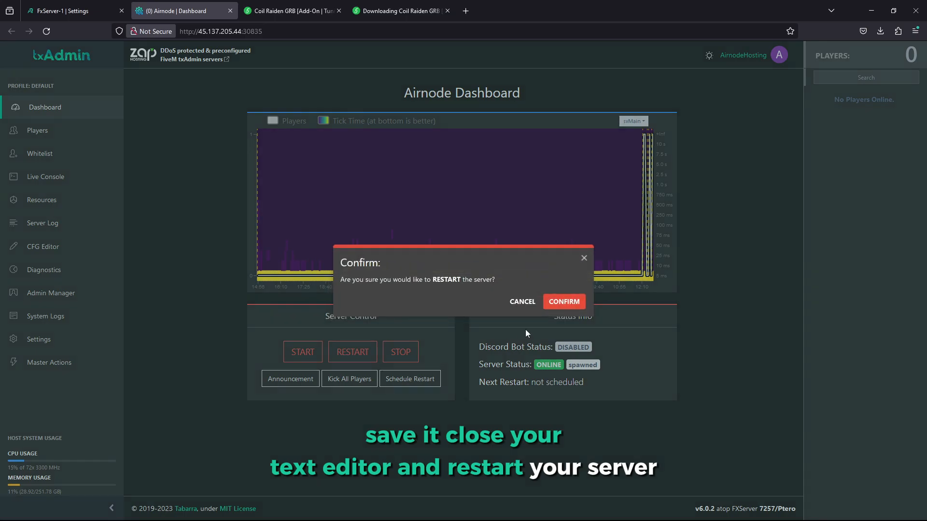
left_click(563, 302)
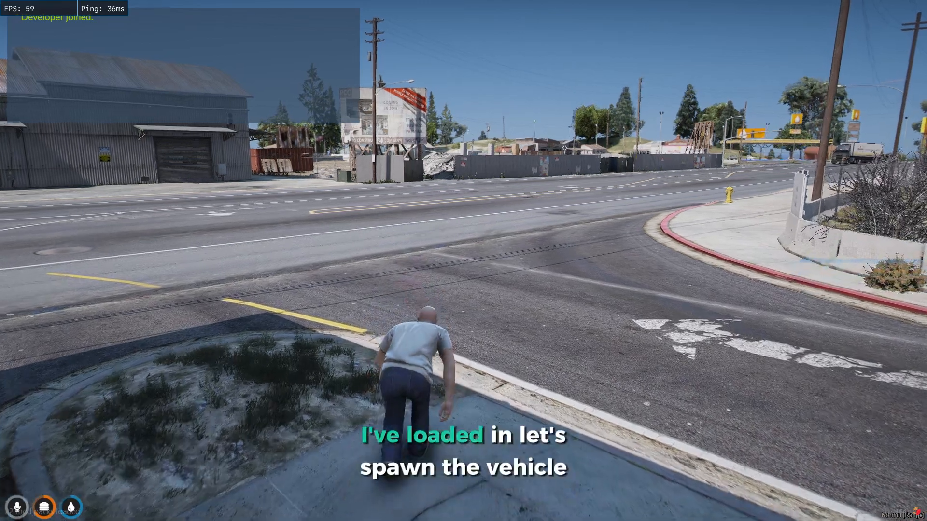
Step: Open the in-game txAdmin menu, spawn the vehicle by its copied model name raidengrb and close the menu
type("t/tx")
key("Return")
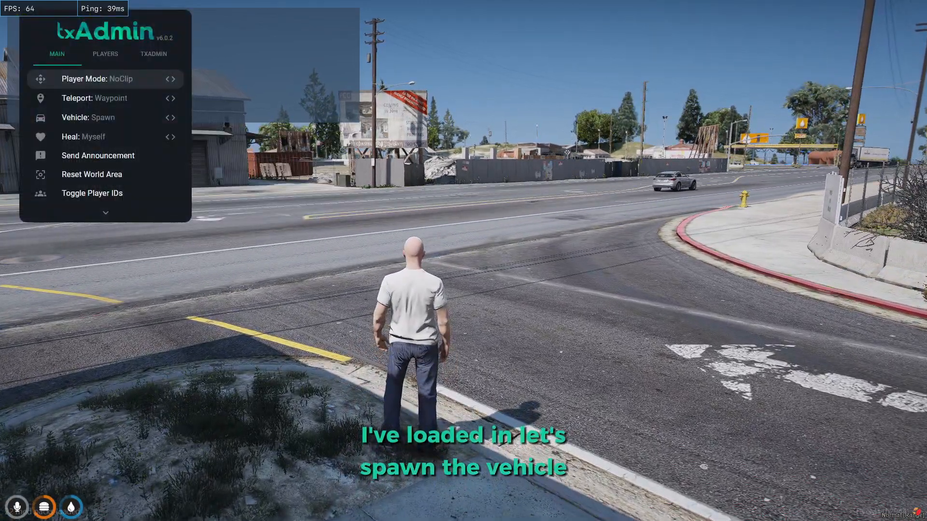
key("Down")
key("Down")
key("Return")
type("rmodamgc63")
left_click(581, 293)
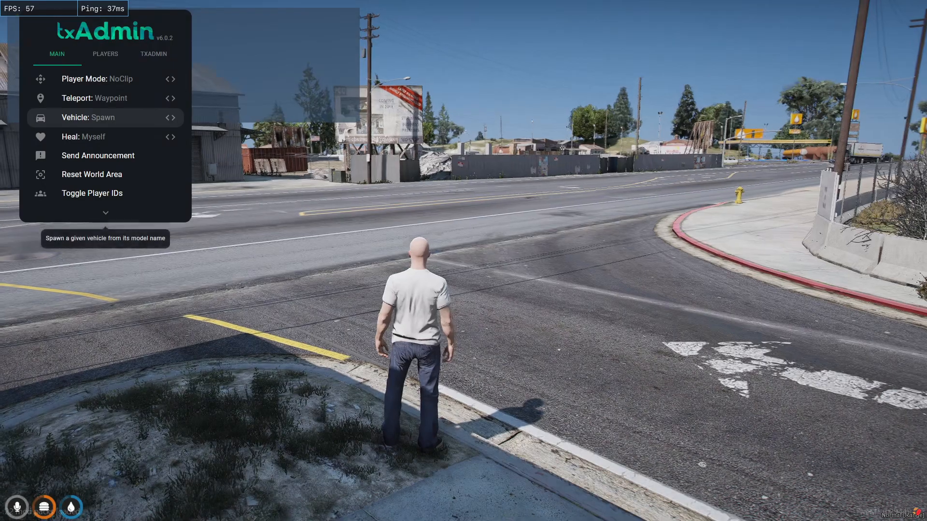
key("Return")
key("ctrl+v")
left_click(584, 295)
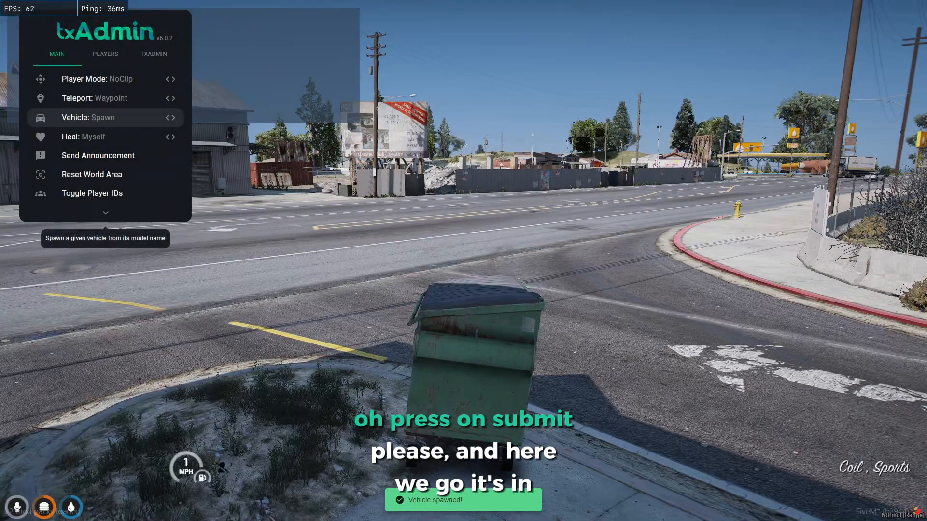
key("BackSpace")
Step: Test-drive the spawned vehicle off the corner and along Great Ocean Hwy
key("q")
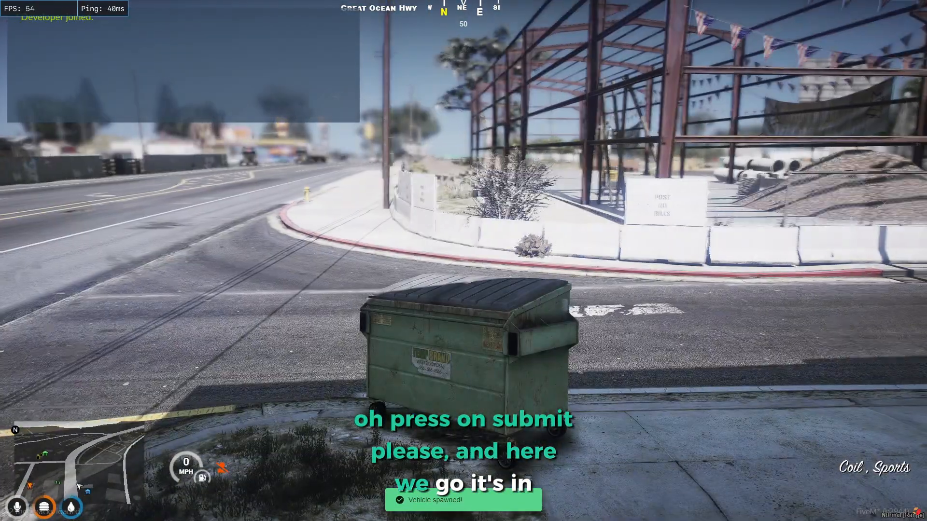
key("q")
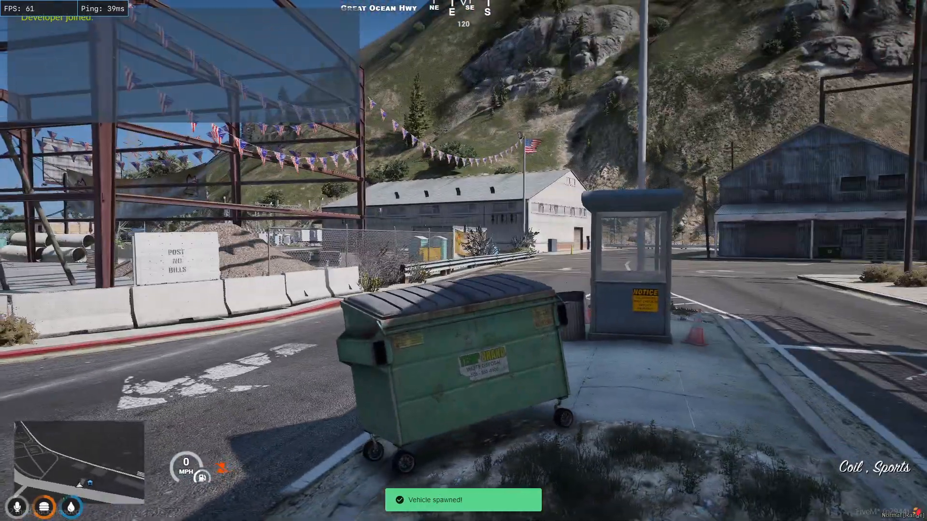
key("w")
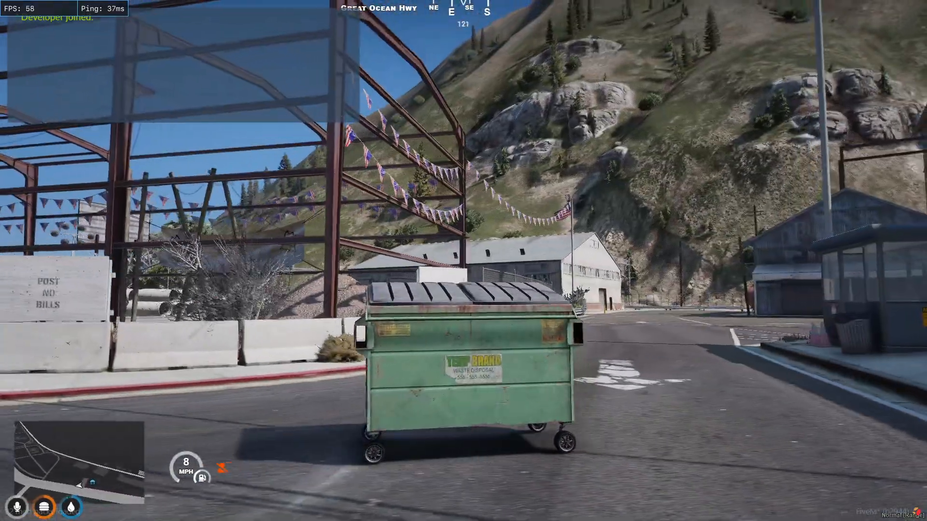
key("a")
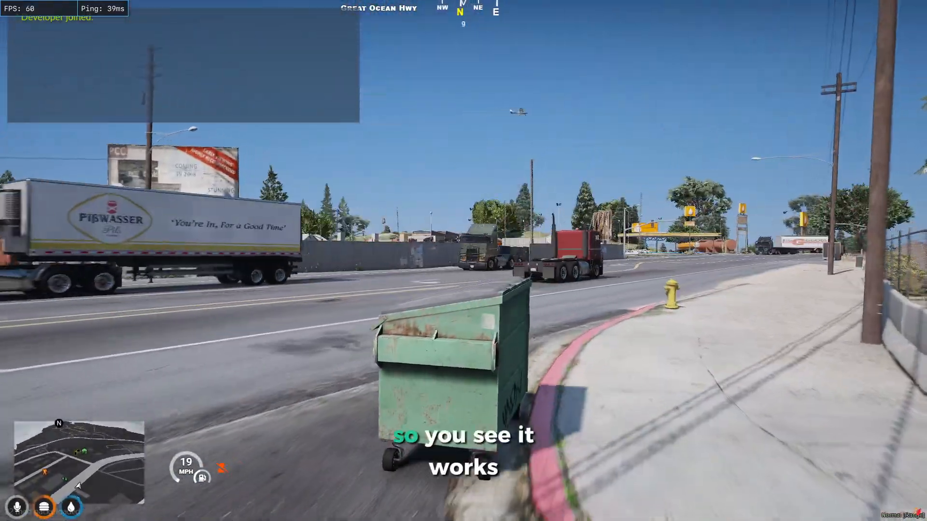
key("d")
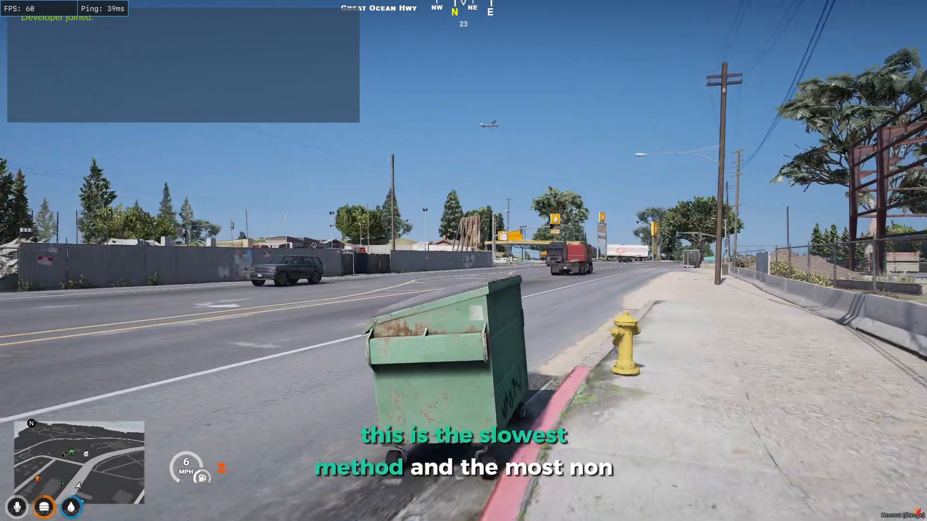
key("w")
key("d")
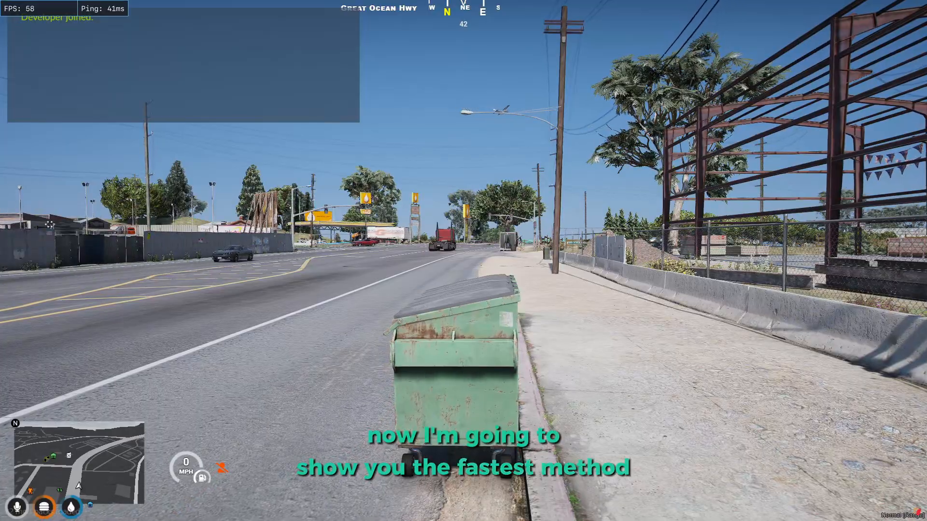
key("w")
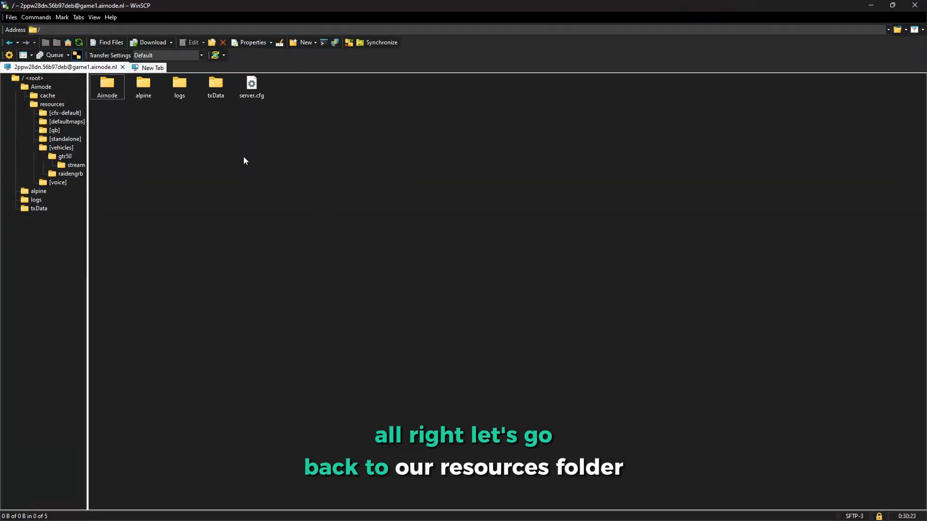
Step: Switch to WinSCP, go to Airnode/resources/[vehicles] and create a folder named paid-cars
double_click(107, 87)
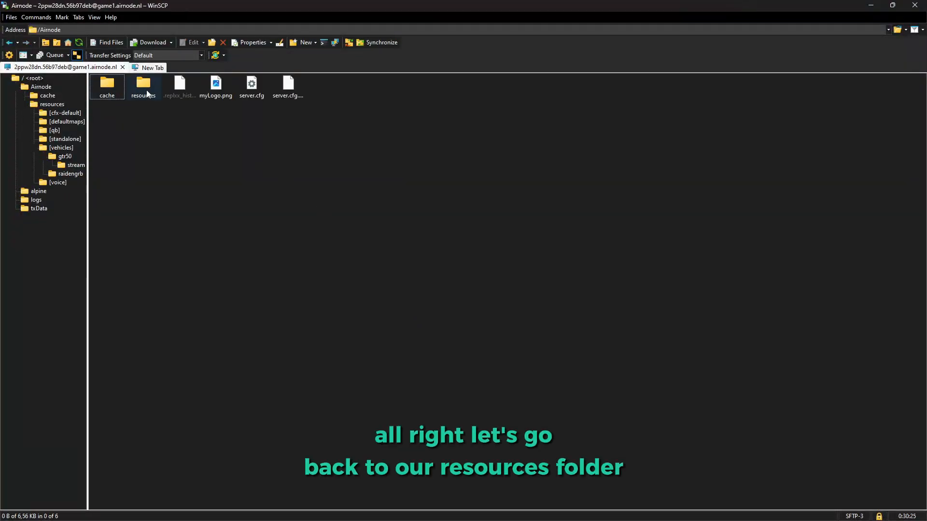
double_click(148, 93)
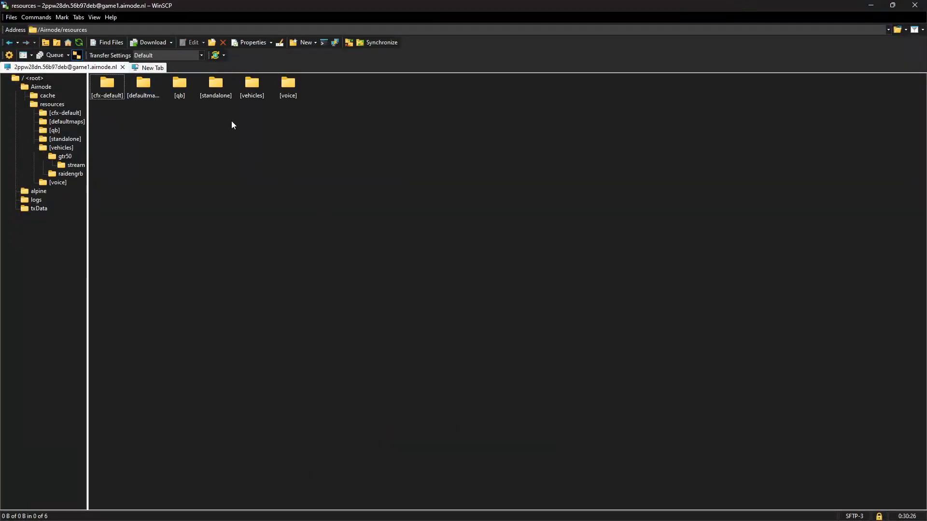
double_click(260, 97)
right_click(182, 155)
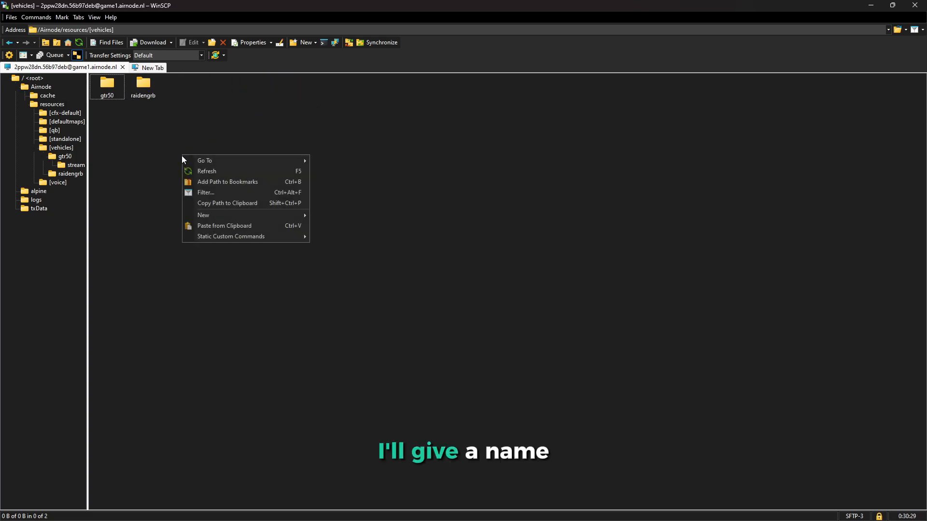
mouse_move(221, 220)
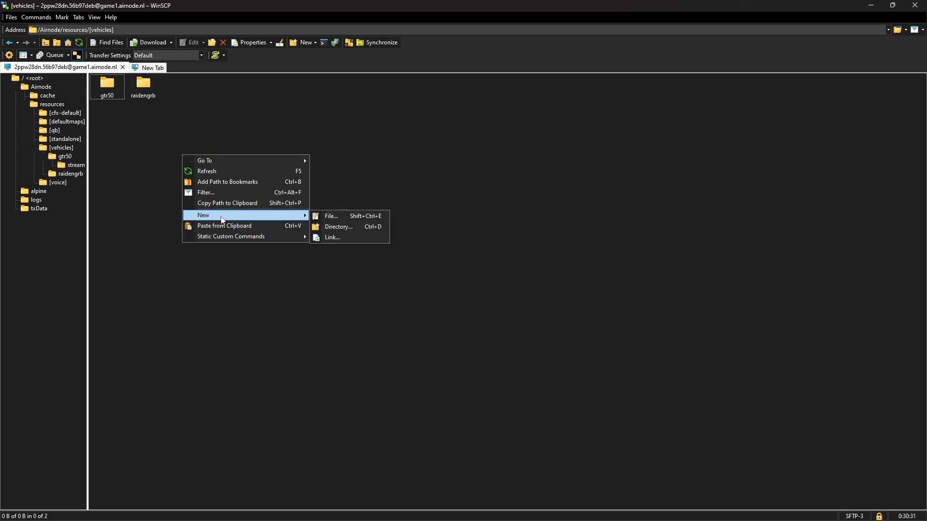
left_click(330, 227)
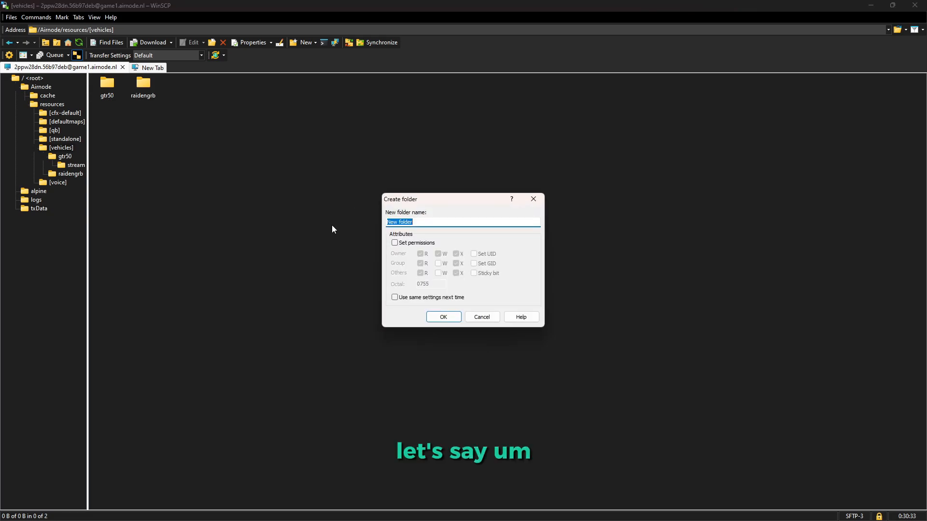
key("BackSpace")
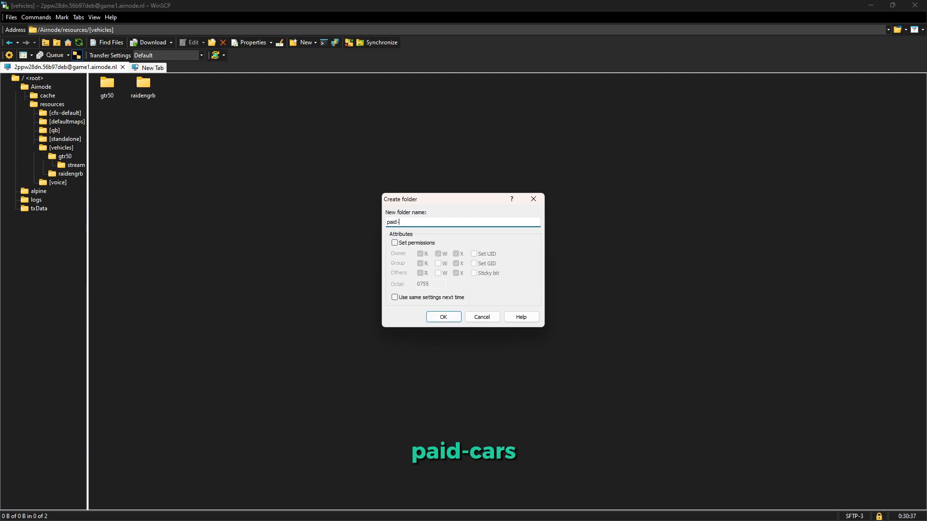
key("Return")
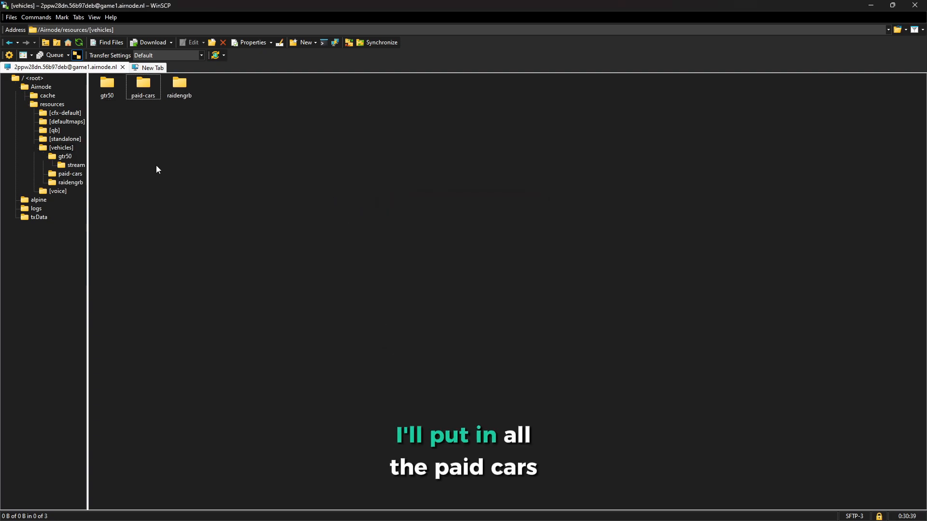
Step: Open the paid-cars folder and create a subfolder named stream in it
double_click(150, 87)
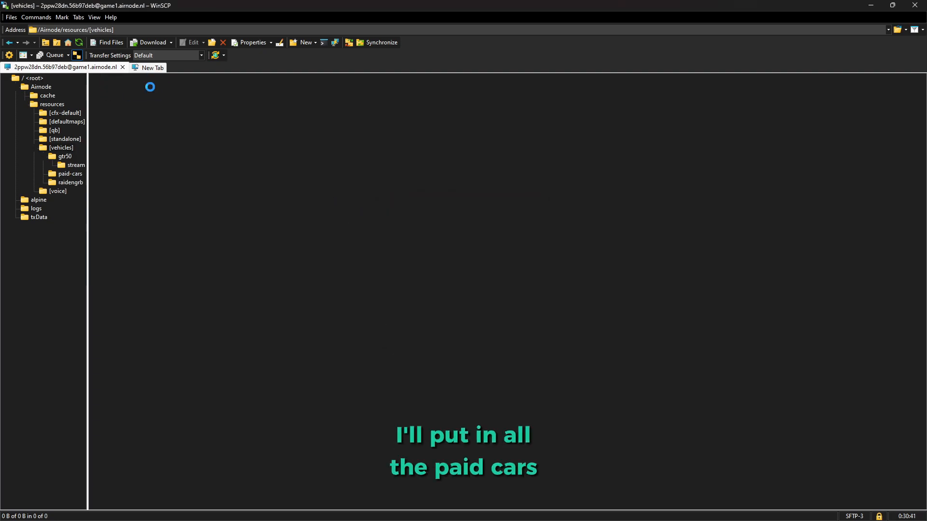
right_click(144, 128)
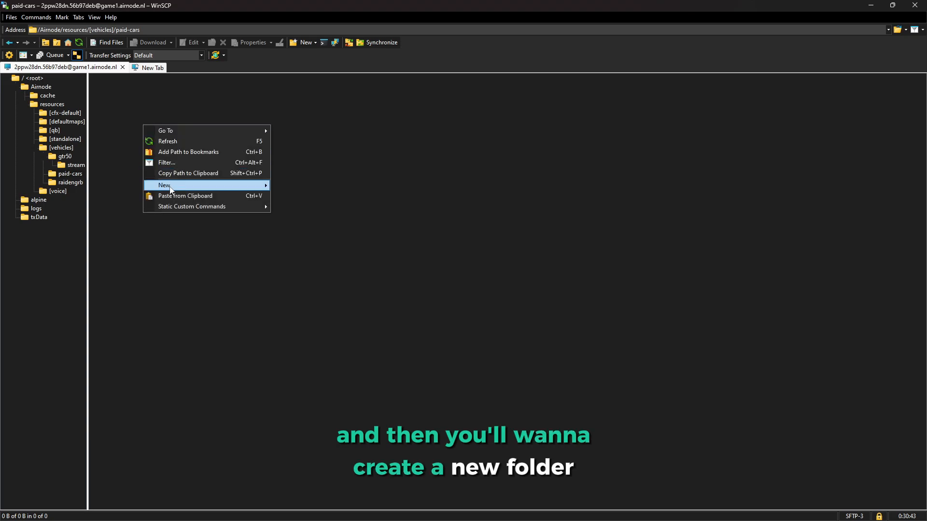
mouse_move(261, 185)
left_click(303, 196)
type("stream")
key("Return")
Step: Create a new file named fxmanifest.lua in the paid-cars folder and open it for editing
right_click(297, 173)
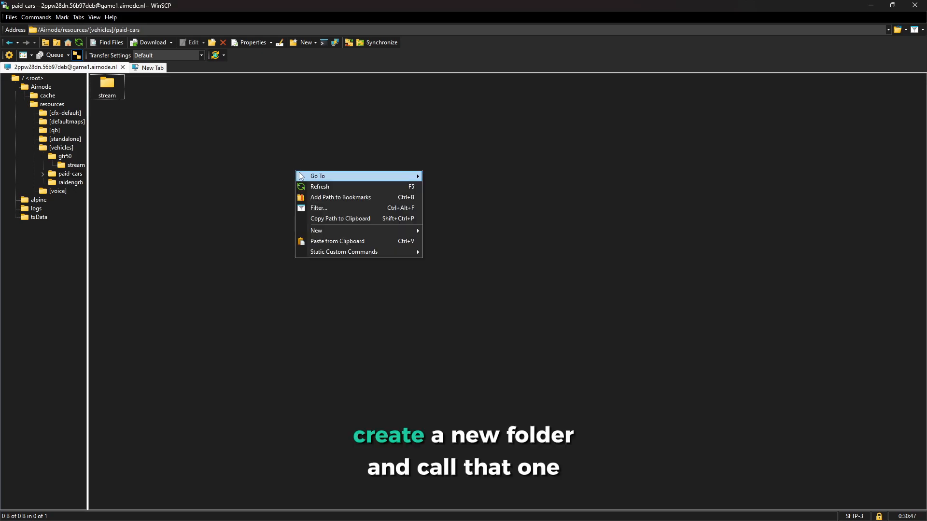
mouse_move(342, 234)
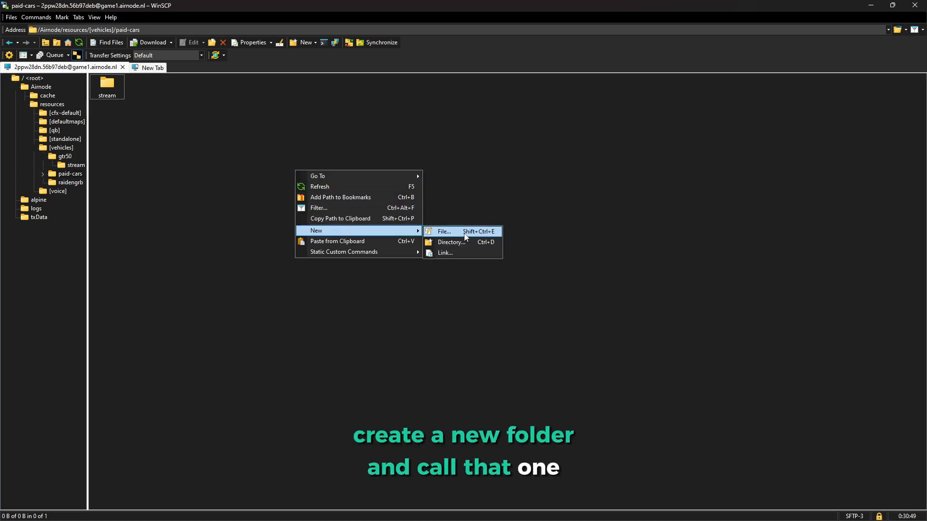
left_click(465, 232)
left_click_drag(400, 242, 381, 243)
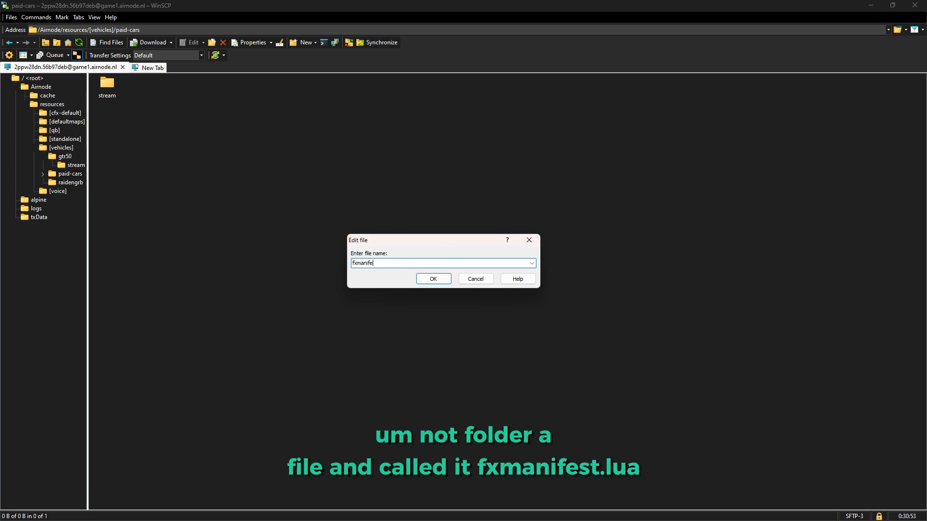
type("fxmanifest.lua")
key("Return")
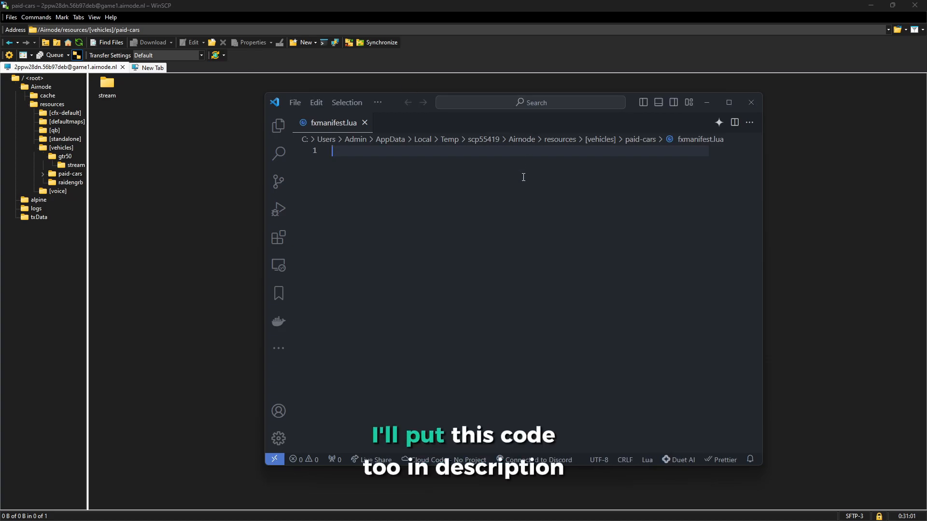
Step: Fill fxmanifest.lua with the cerulean gta5 manifest loading stream/**/**/*.meta and the five vehicle data_file entries, save it and close the editor
type("fx_version 'cerulean' games {'gta5'}  files {     'stream/**/**/*.meta', }  data_file 'HANDLING_FILE' 'stream/**/**/handling.meta' data_file 'VEHICLE_METADATA_FILE' 'stream/**/**/vehicles.meta' data_file 'CARCOLS_FILE' 'stream/**/**/carcols.meta' data_file 'VEHICLE_VARIATION_FILE' 'stream/**/**/carvariations.meta' data_file 'VEHICLE_LAYOUTS_FILE' 'stream/**/**/vehiclelayouts.meta'")
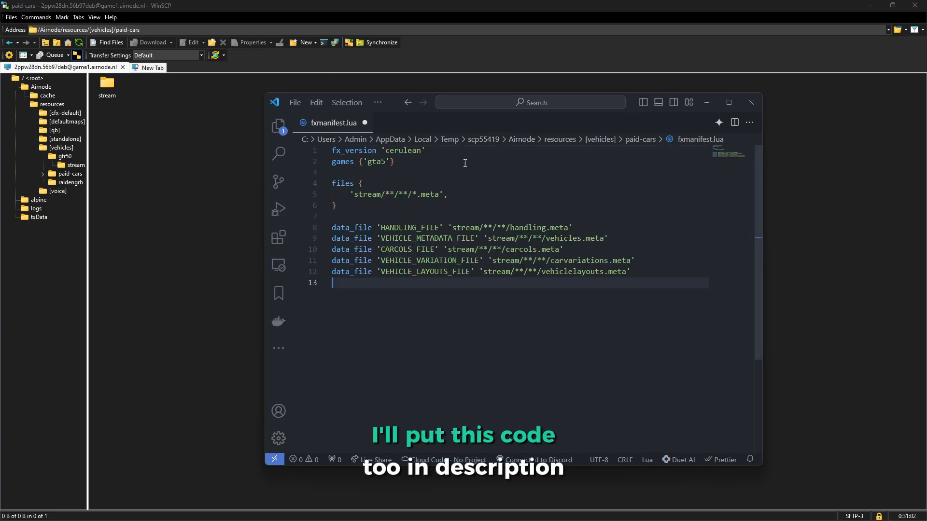
left_click(483, 228)
key("ctrl+s")
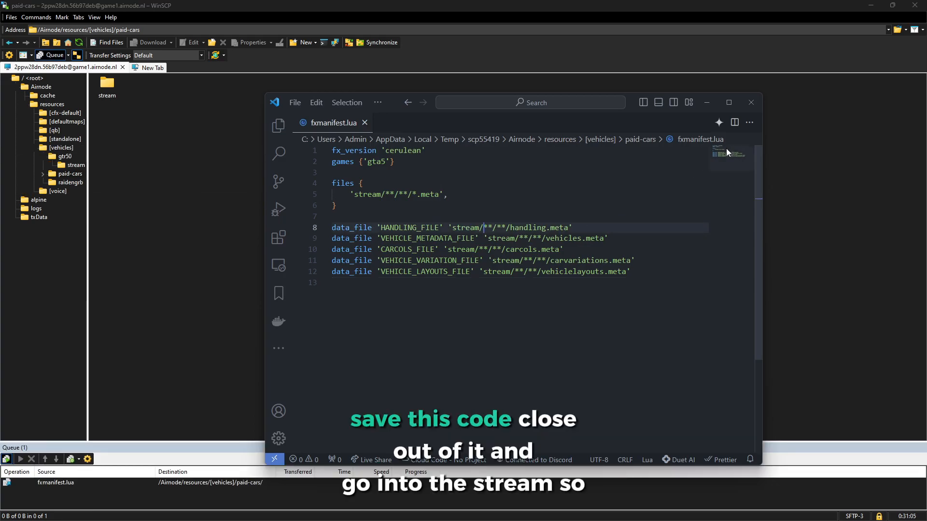
left_click(751, 108)
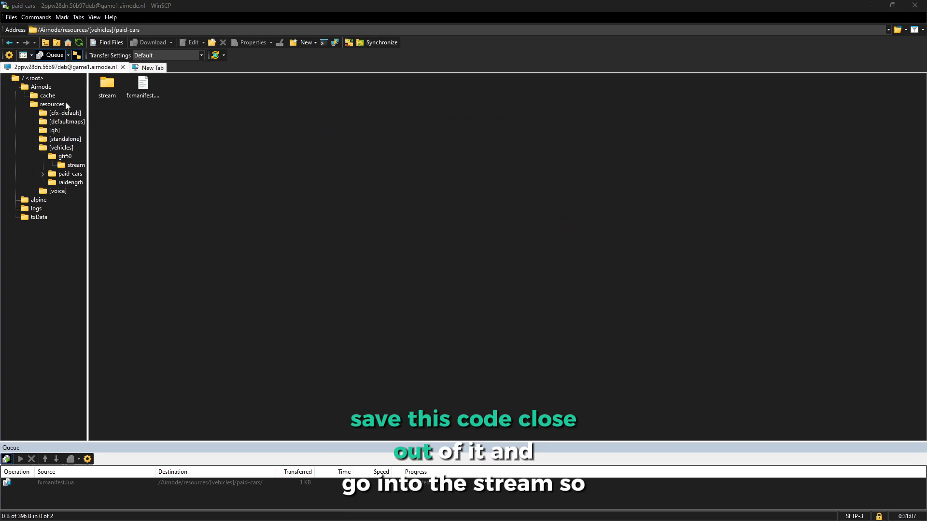
Step: Open the paid-cars stream folder, dock WinSCP to one half of the screen and open a File Explorer window beside it
double_click(107, 86)
left_click_drag(187, 4, 926, 212)
left_click(419, 203)
key("super+w")
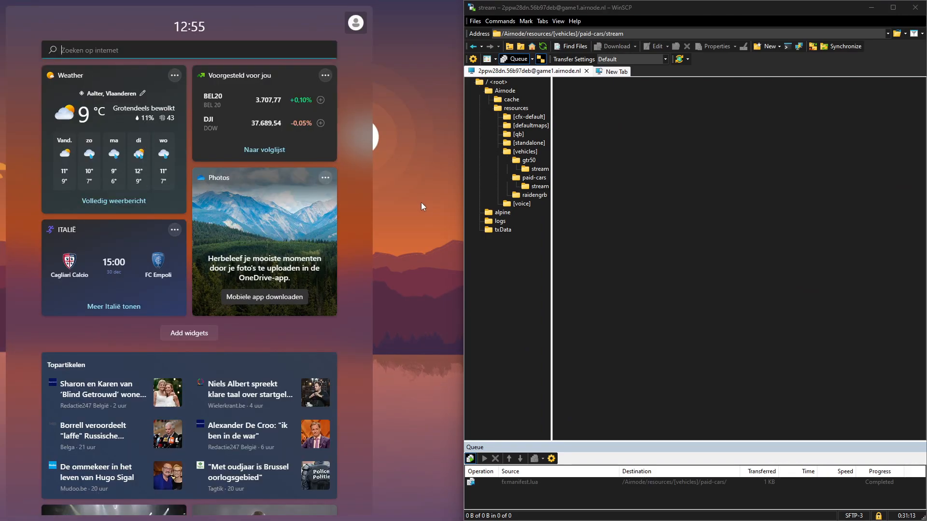
key("super+e")
left_click_drag(409, 0, 419, 67)
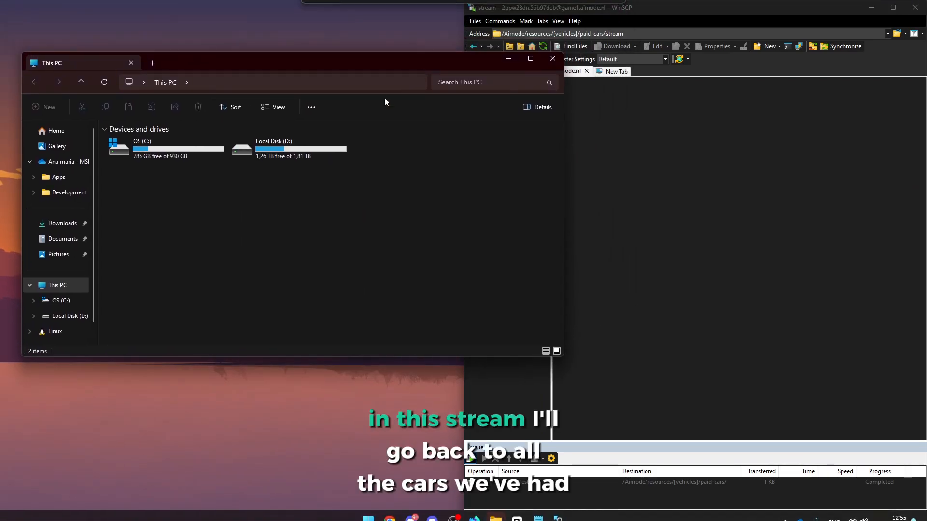
Step: Browse drive D: to AirnodeHosting/Downloads/ee5b7c-raidengrb and open the nested raidengrb folder
double_click(274, 153)
double_click(144, 141)
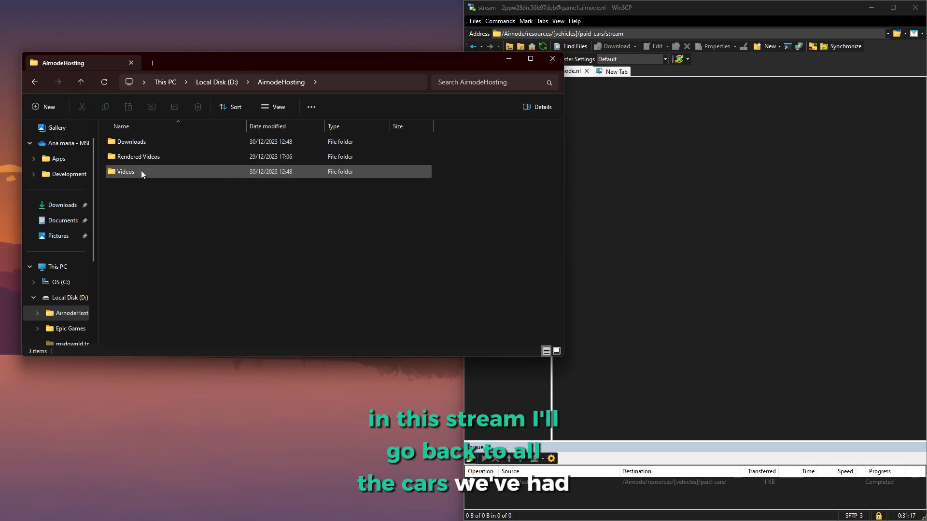
double_click(140, 142)
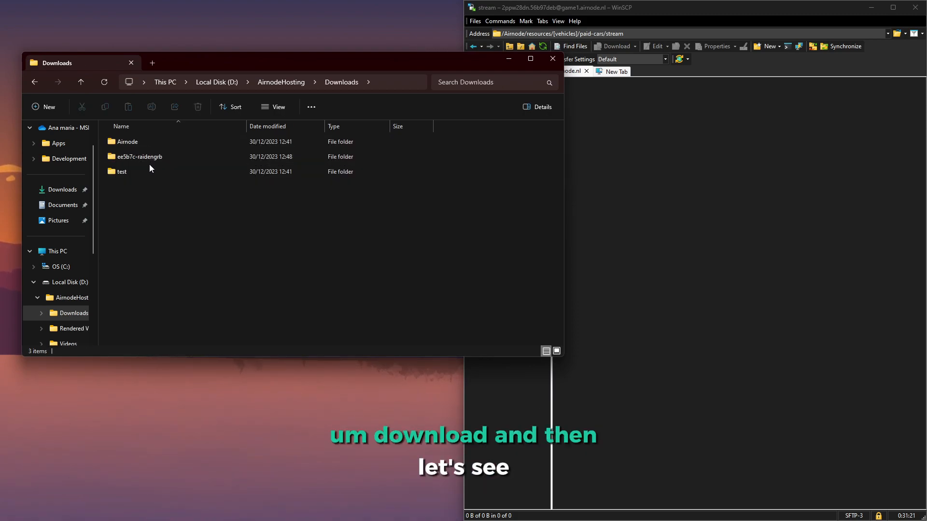
left_click(153, 158)
double_click(152, 158)
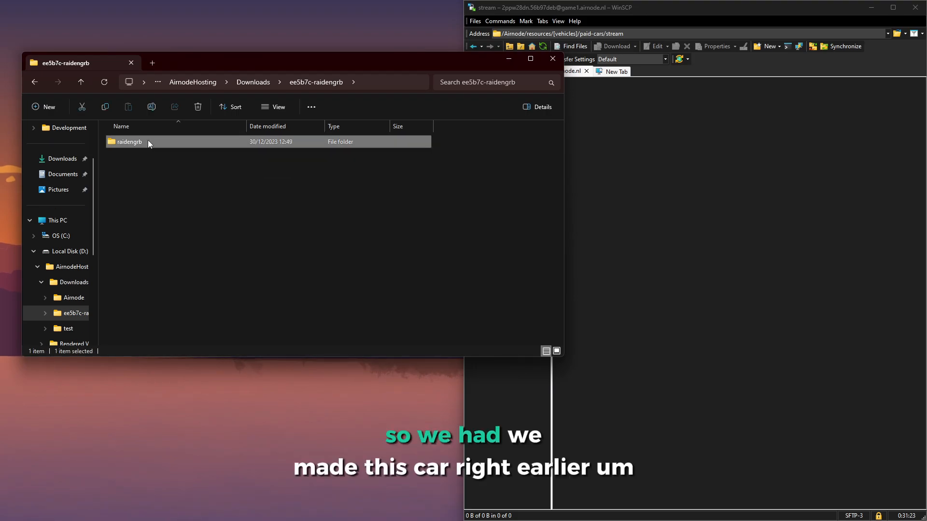
double_click(148, 141)
double_click(164, 143)
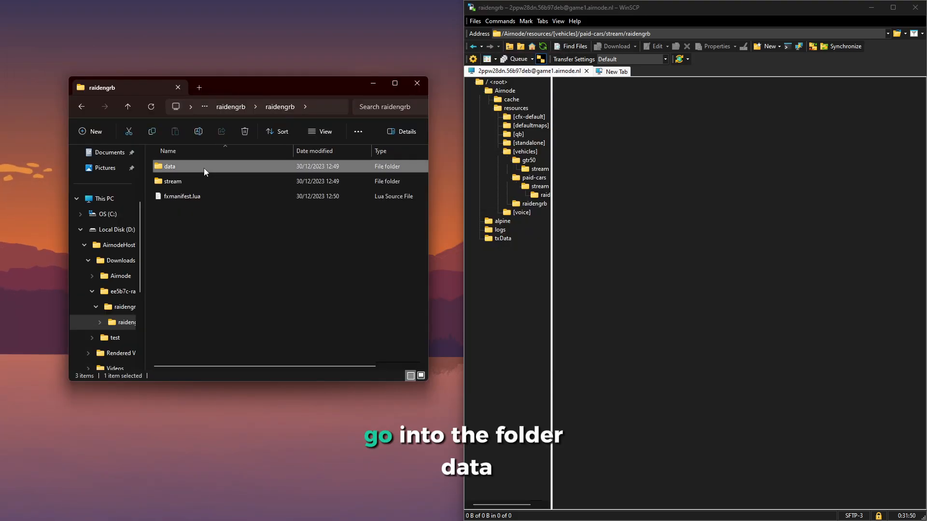
Step: Upload all files from the local raidengrb data and stream folders into the server's paid-cars/stream/raidengrb folder
left_click_drag(233, 245, 630, 209)
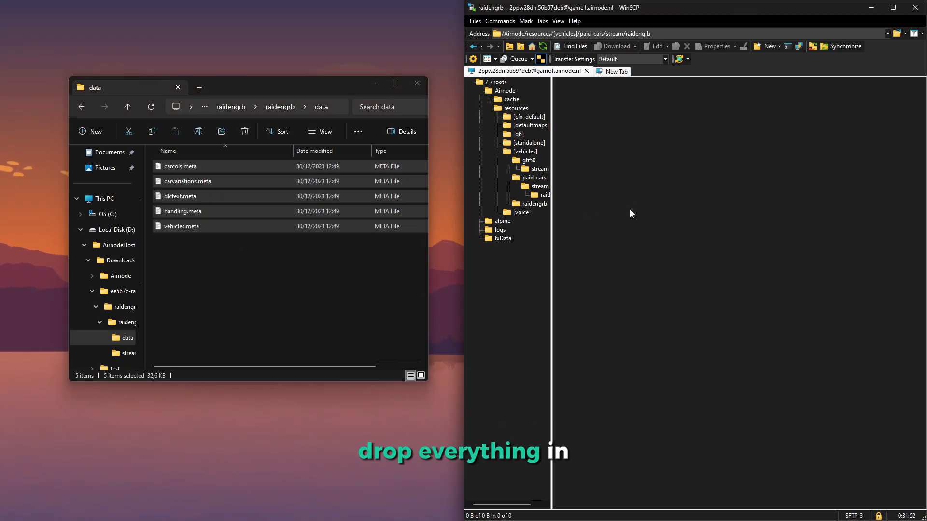
left_click(280, 266)
key("alt+Left")
double_click(190, 184)
left_click_drag(238, 290, 208, 164)
left_click_drag(186, 211, 709, 251)
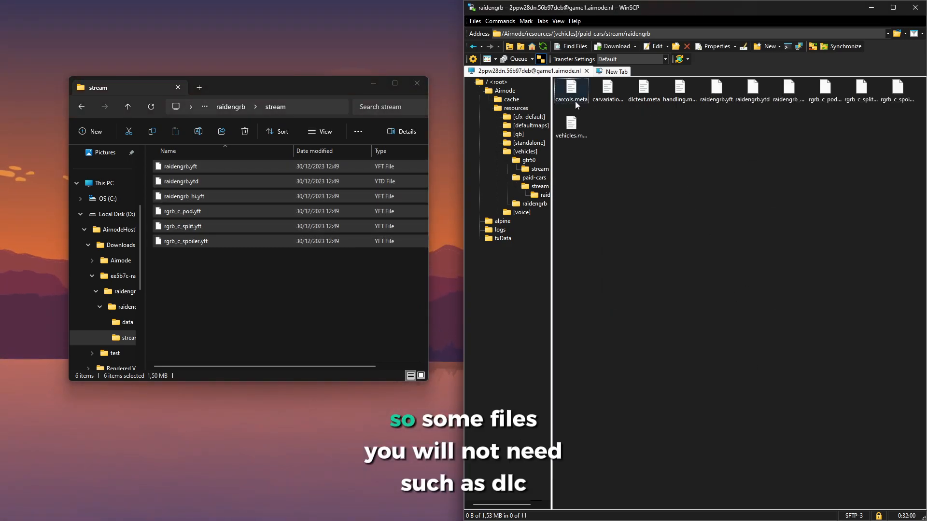
Step: Delete dlctext.meta from the server's paid-cars/stream/raidengrb folder
left_click(609, 101)
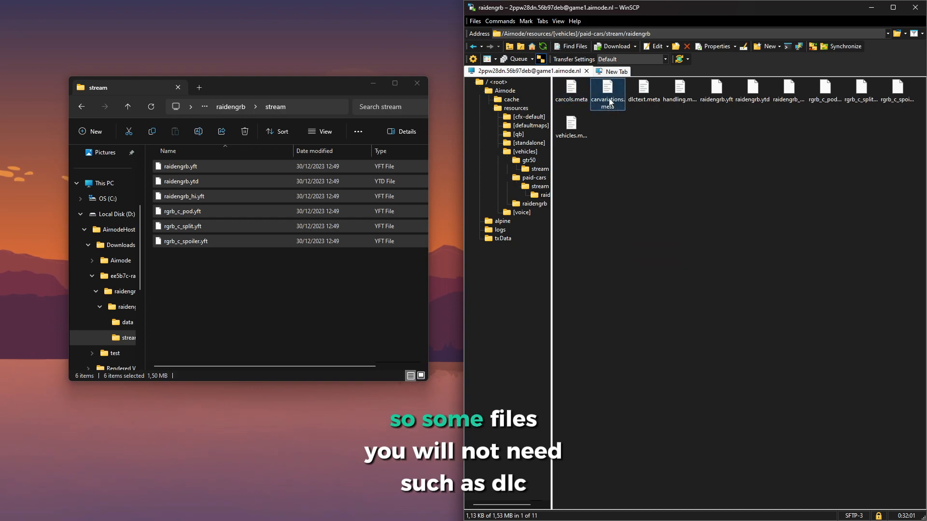
left_click(650, 100)
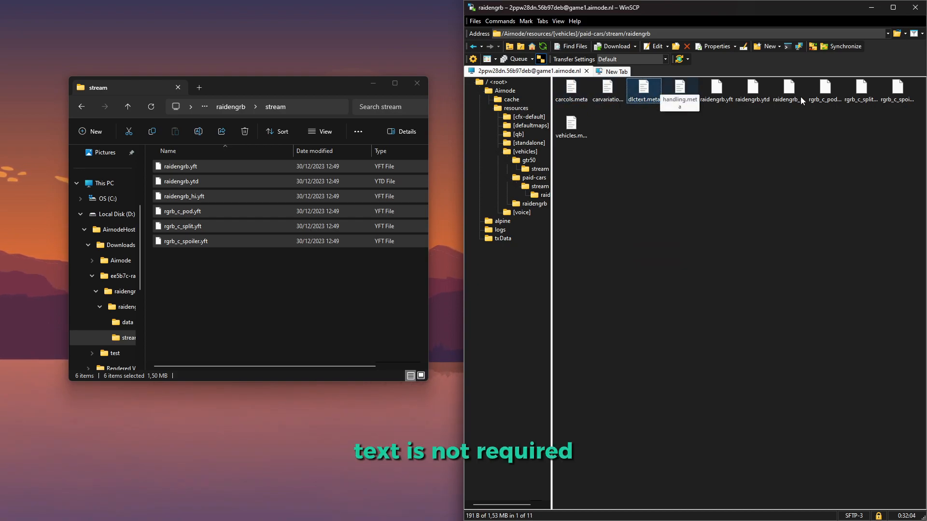
right_click(642, 88)
left_click(673, 143)
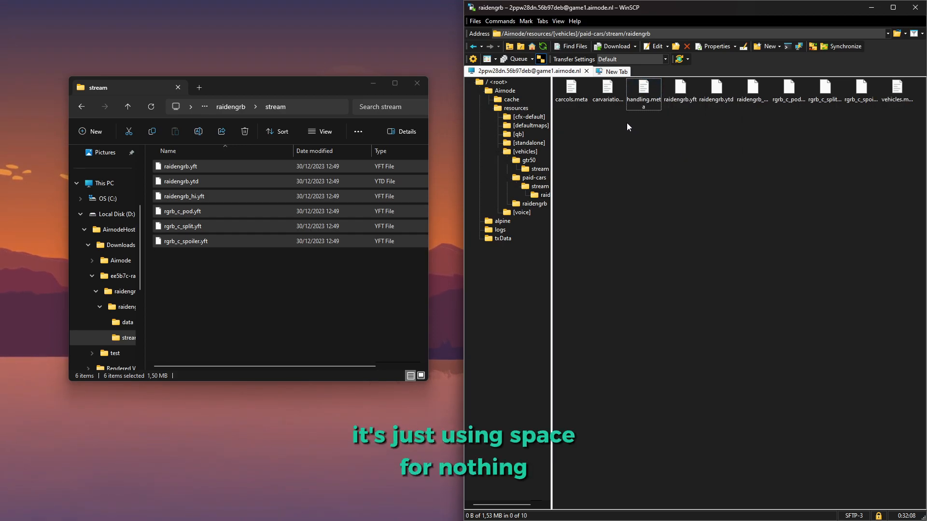
Step: Retrace the server path from the [vehicles] folder through paid-cars and stream into raidengrb to examine the folder structure
key("BackSpace")
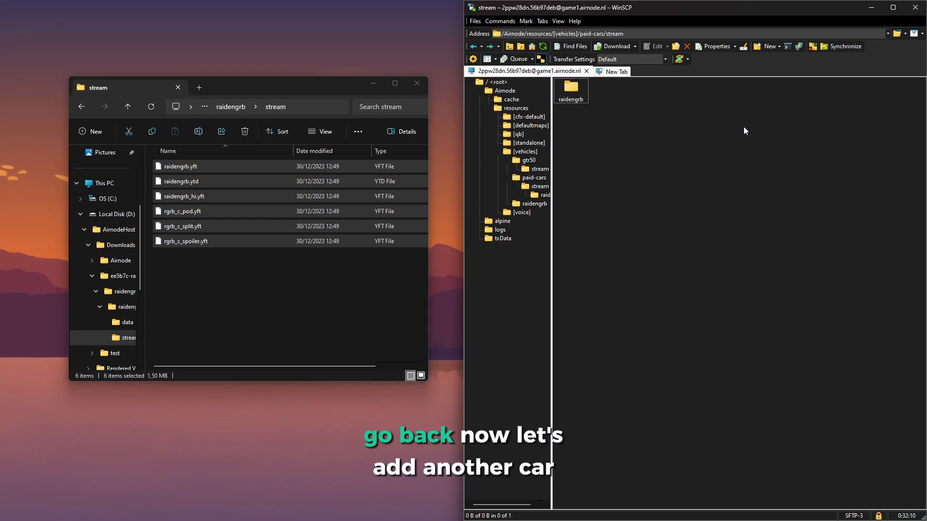
right_click(598, 114)
left_click(598, 135)
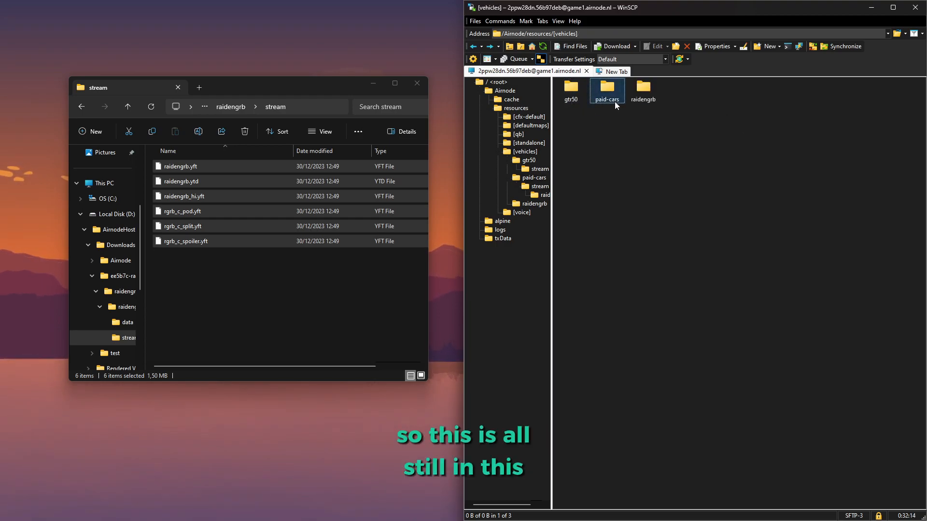
double_click(602, 88)
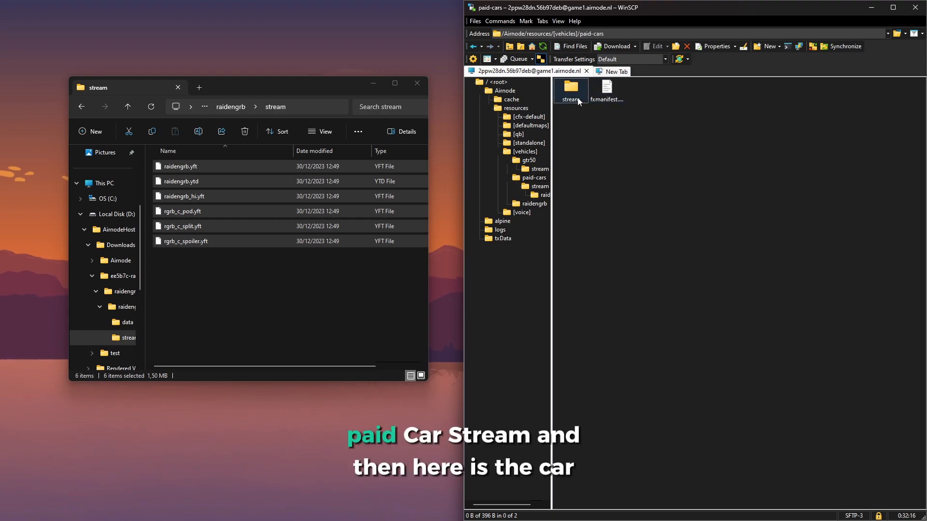
double_click(586, 99)
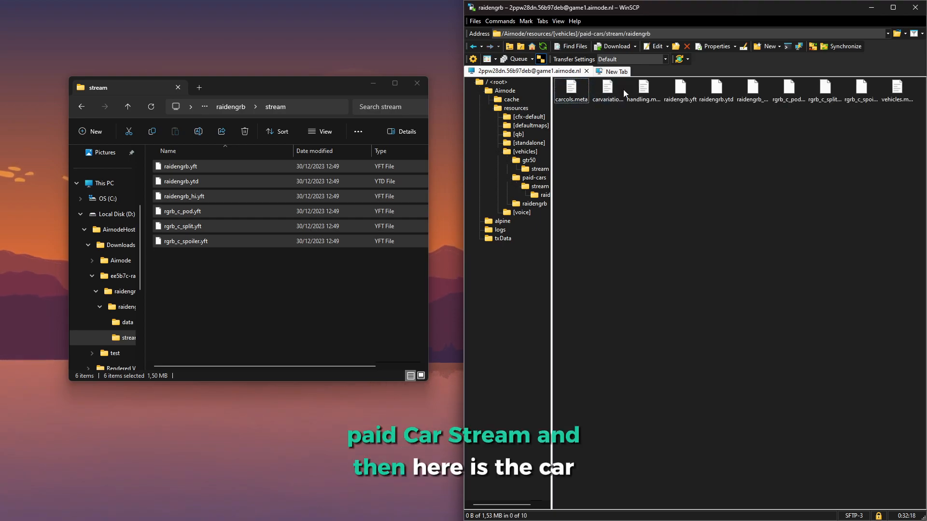
key("alt+Left")
right_click(635, 112)
double_click(577, 98)
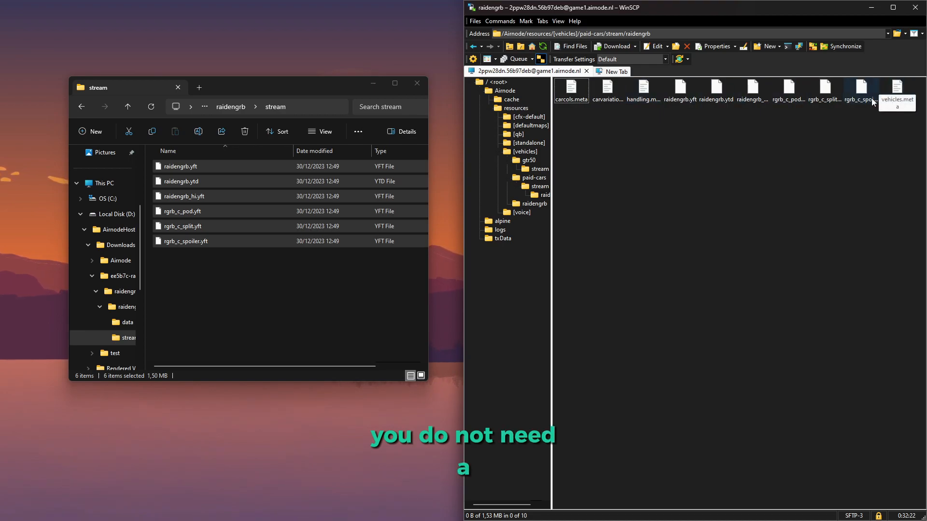
Step: Compare the local raidengrb folder with the uploaded one, marking its model and texture files and its meta files, and return to stream
left_click(259, 260)
key("alt+Left")
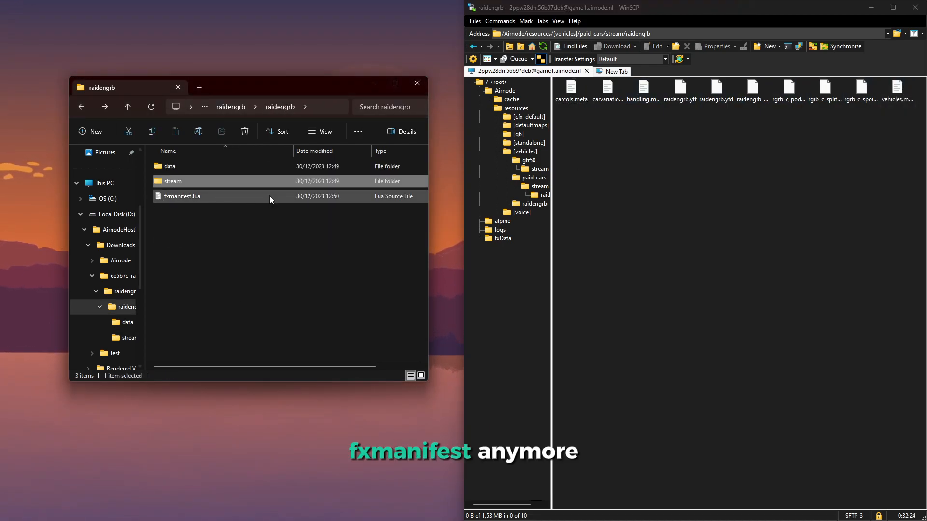
left_click_drag(760, 178, 550, 94)
left_click(856, 167)
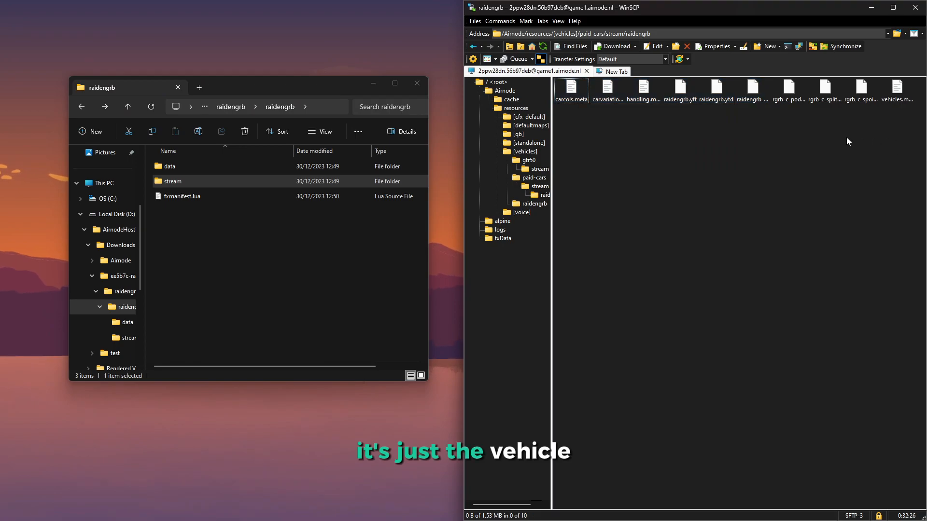
left_click(681, 96, "shift")
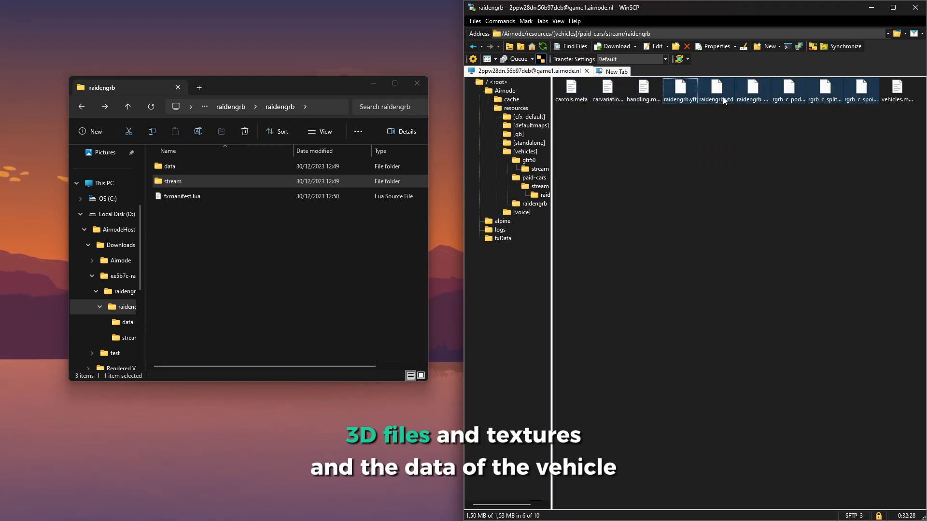
left_click(896, 99)
left_click(642, 97, "ctrl")
left_click(608, 90, "ctrl")
left_click(571, 90, "ctrl")
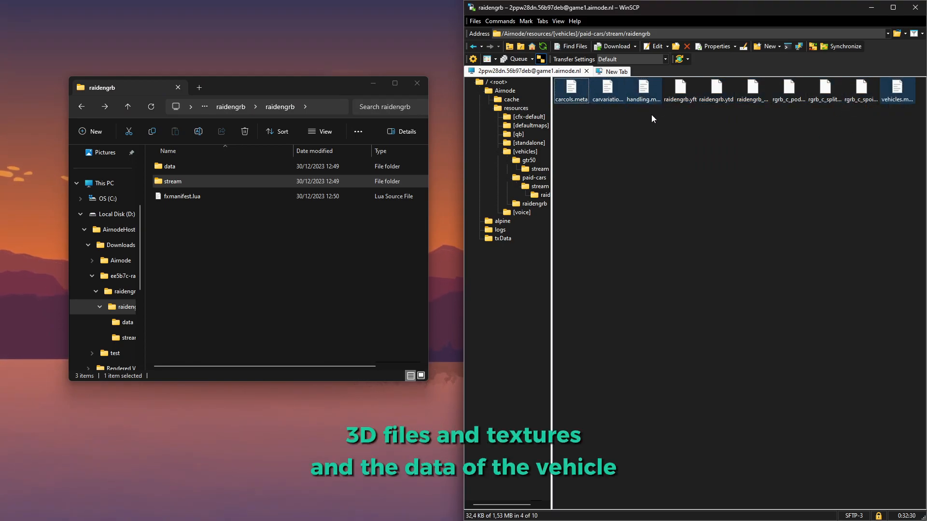
left_click(672, 146)
key("alt+Left")
Step: Go up to the local AirnodeHosting/Downloads folder and check the test folder for another car
right_click(611, 146)
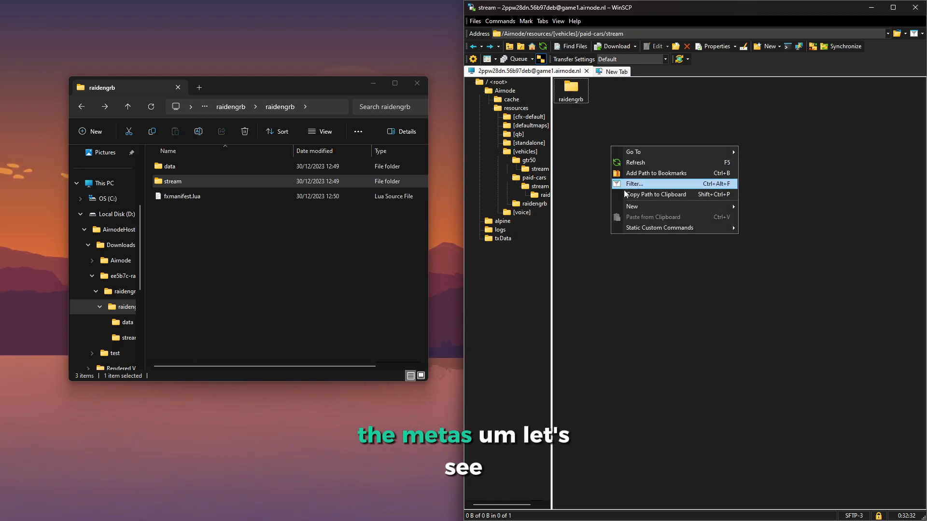
left_click(268, 212)
key("alt+Up")
key("alt+Up")
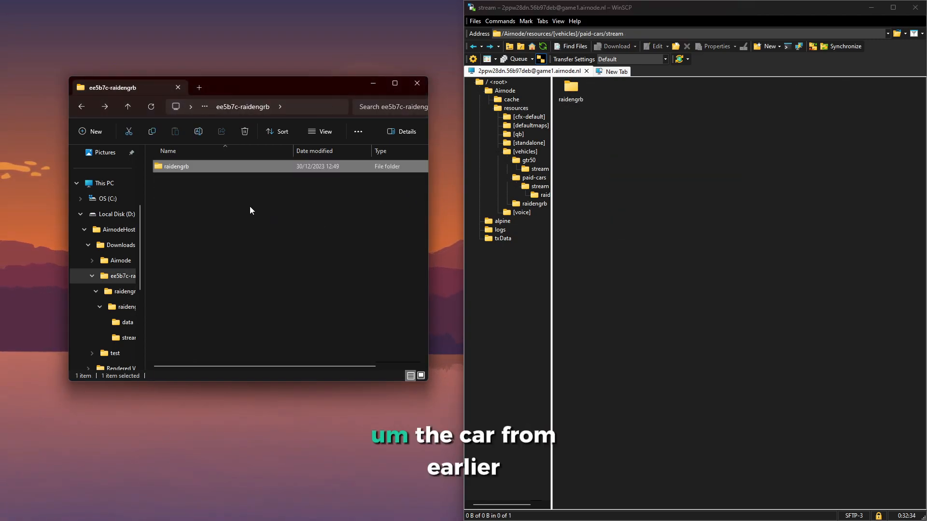
key("alt+Up")
double_click(209, 197)
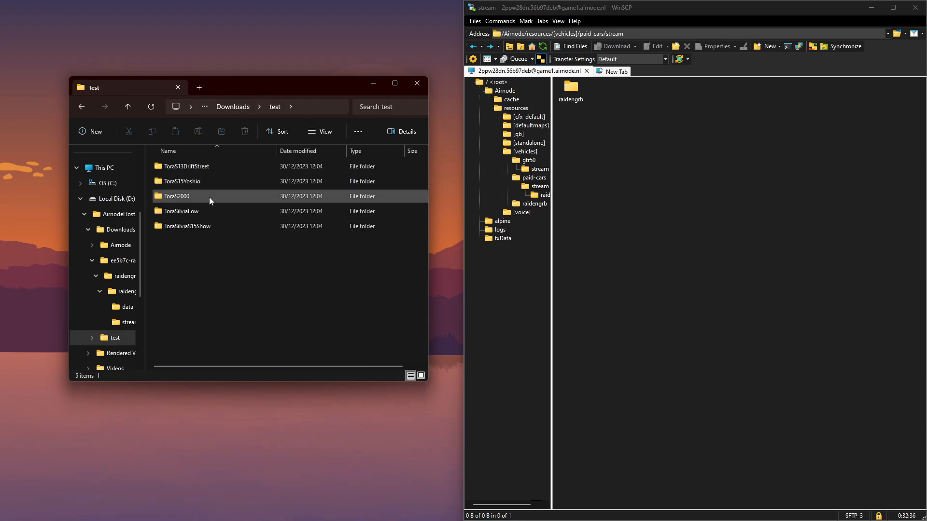
key("alt+Left")
left_click(203, 163)
Step: Download the gtr50 folder from the server's [vehicles] folder into the local Downloads folder, and reopen paid-cars/stream on the server
left_click(680, 186)
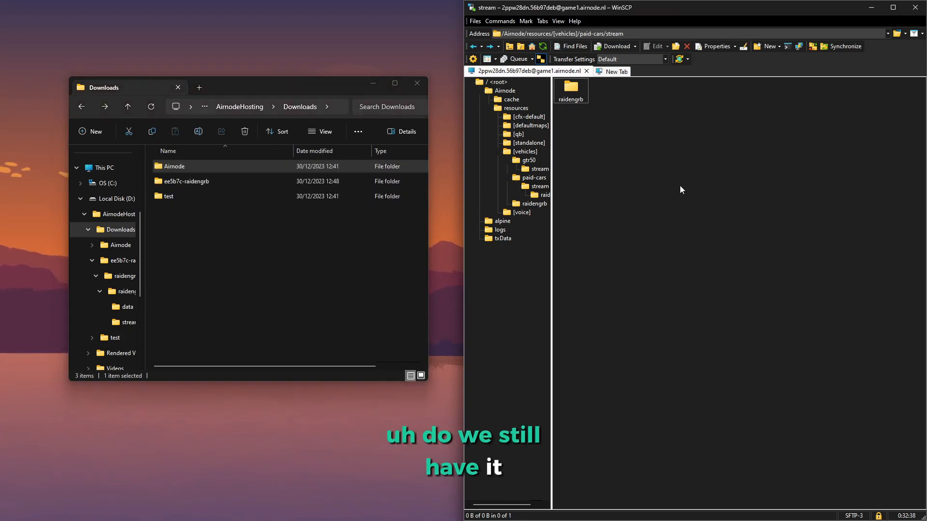
key("alt+Left")
key("alt+Left")
left_click_drag(575, 100, 309, 299)
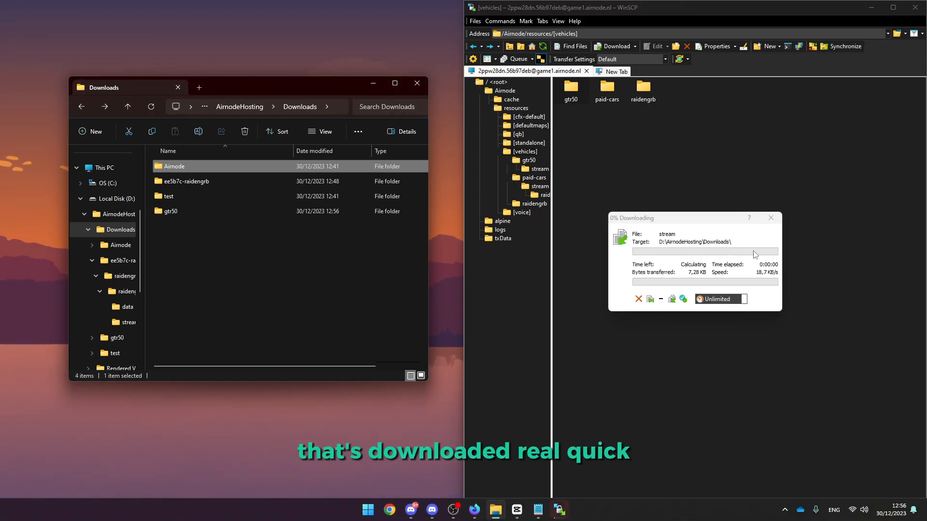
double_click(608, 88)
double_click(578, 88)
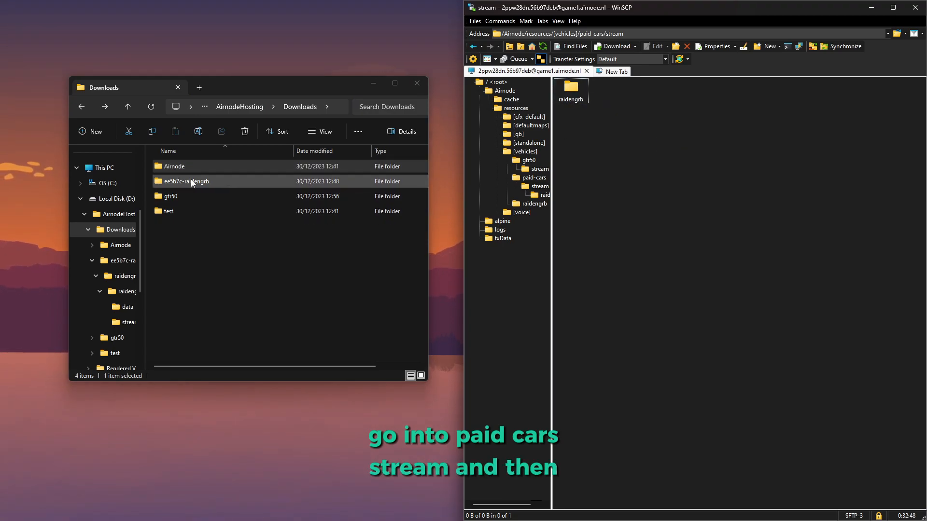
double_click(183, 199)
left_click_drag(193, 247, 184, 196)
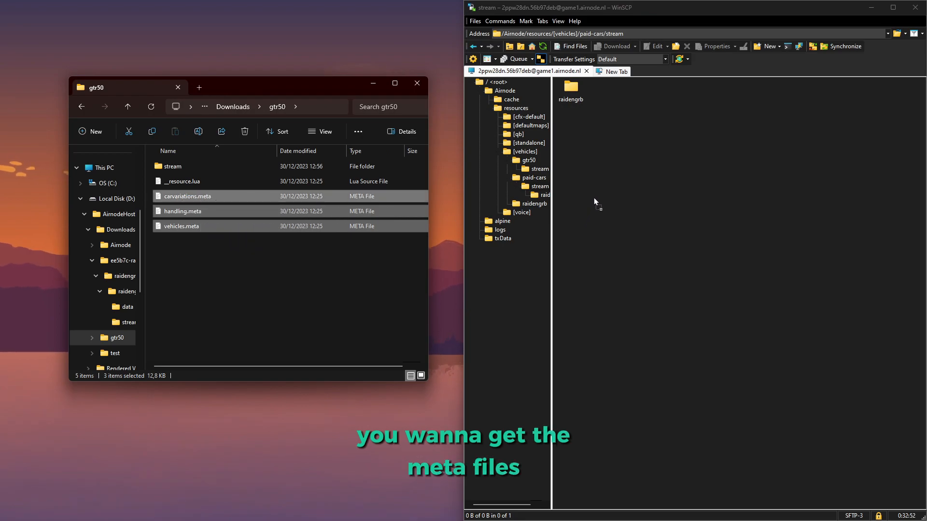
left_click(253, 249)
key("alt+Left")
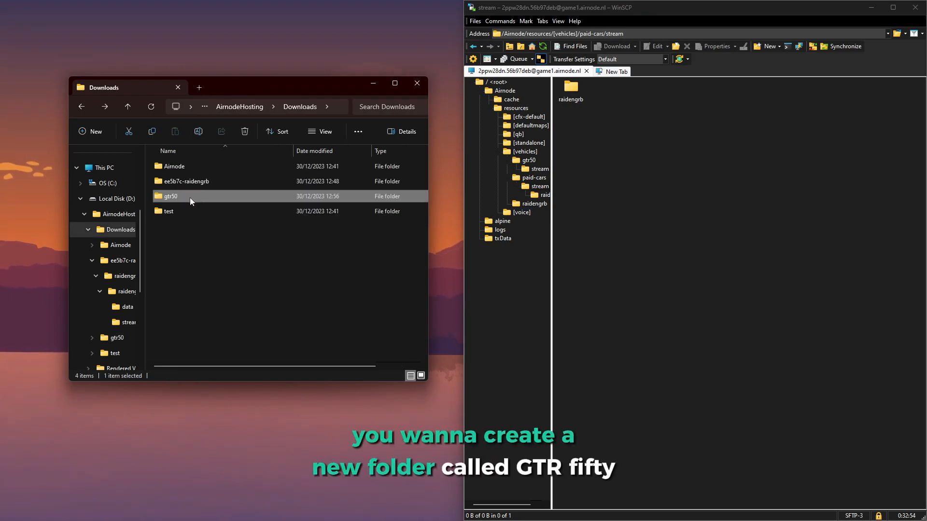
Step: Create a new folder named gtr50 in the server's paid-cars/stream folder and open it
right_click(633, 215)
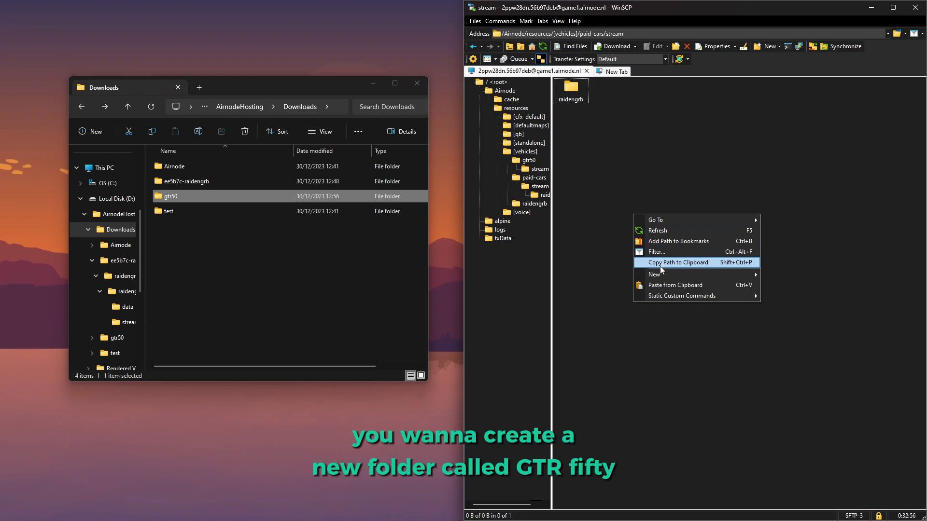
mouse_move(700, 274)
left_click(798, 286)
type("gtr50")
key("Return")
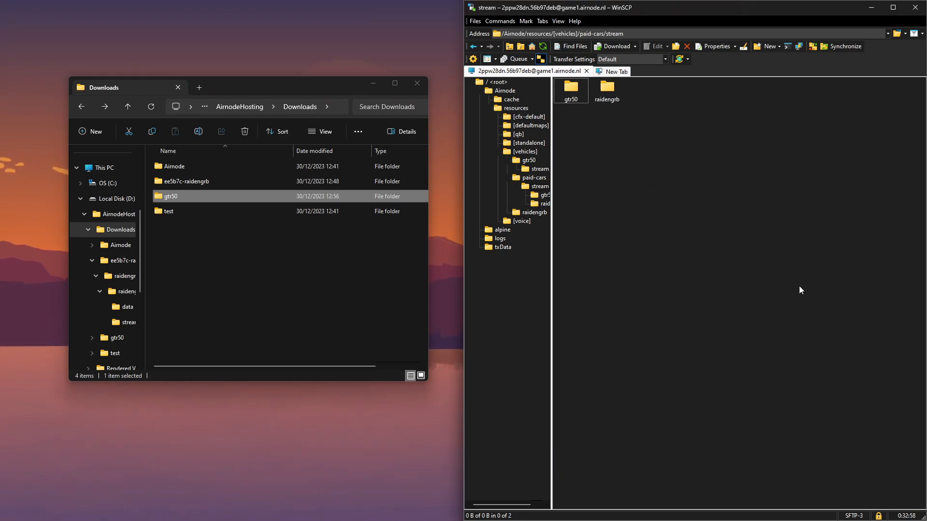
double_click(584, 93)
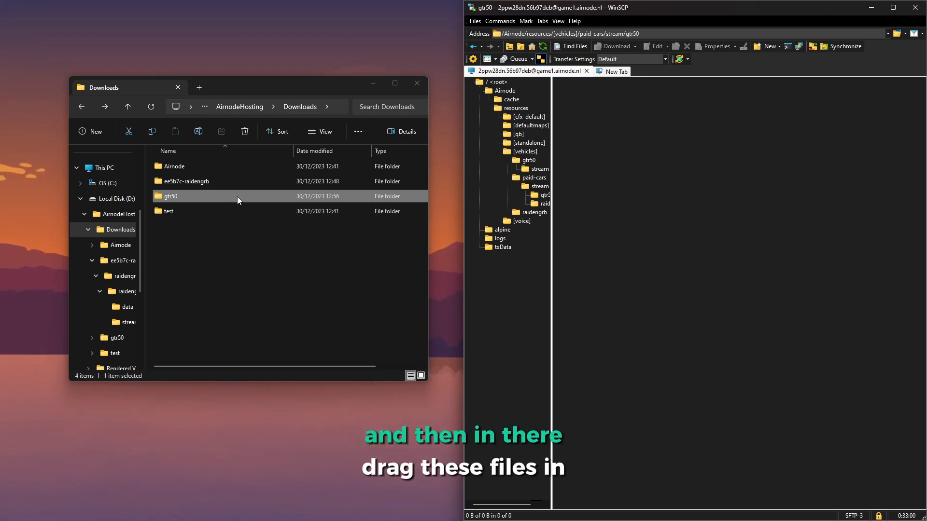
Step: Upload the three meta files from the local gtr50 folder and all files from its stream subfolder into the server's new gtr50 folder
double_click(240, 198)
left_click_drag(190, 281, 672, 245)
double_click(173, 166)
left_click_drag(179, 239, 171, 167)
left_click_drag(598, 206, 609, 243)
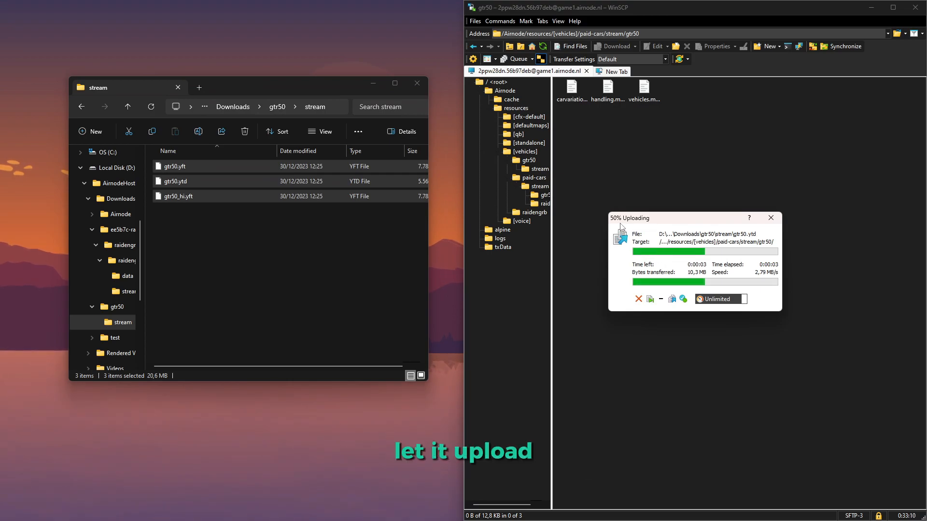
Step: Open ToraSilviaS15Show in the local test folder and examine its model, texture and meta files
key("BackSpace")
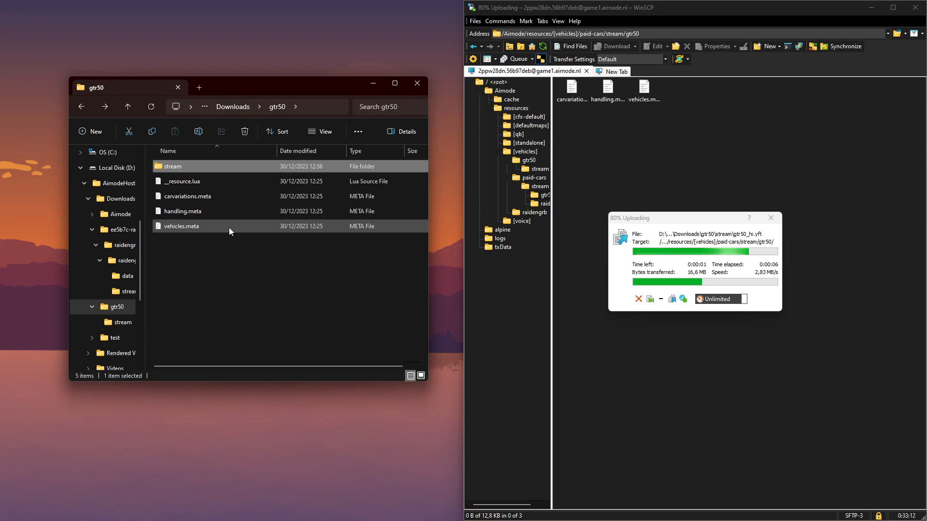
key("BackSpace")
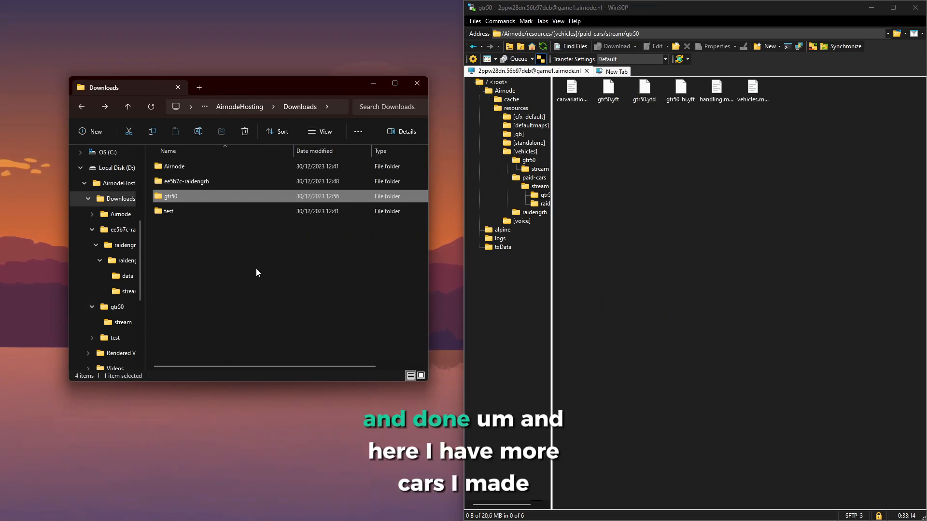
double_click(181, 213)
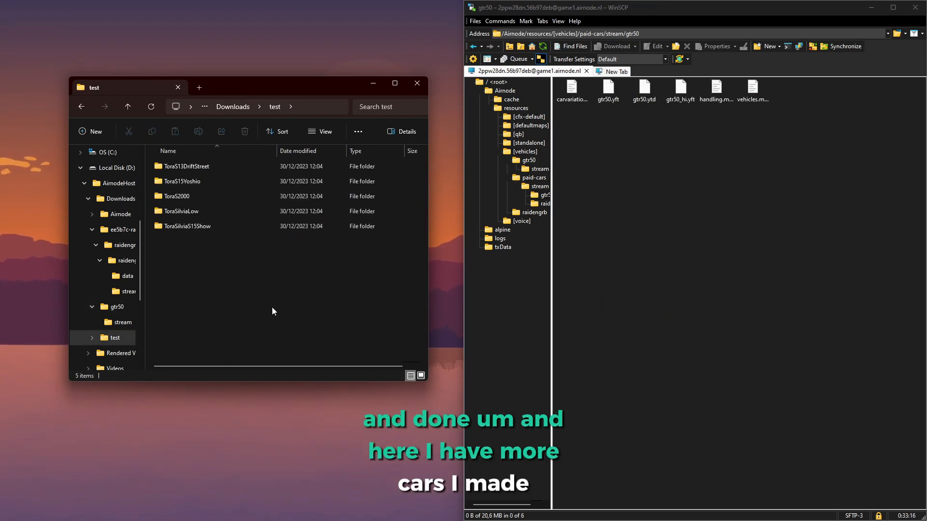
double_click(199, 227)
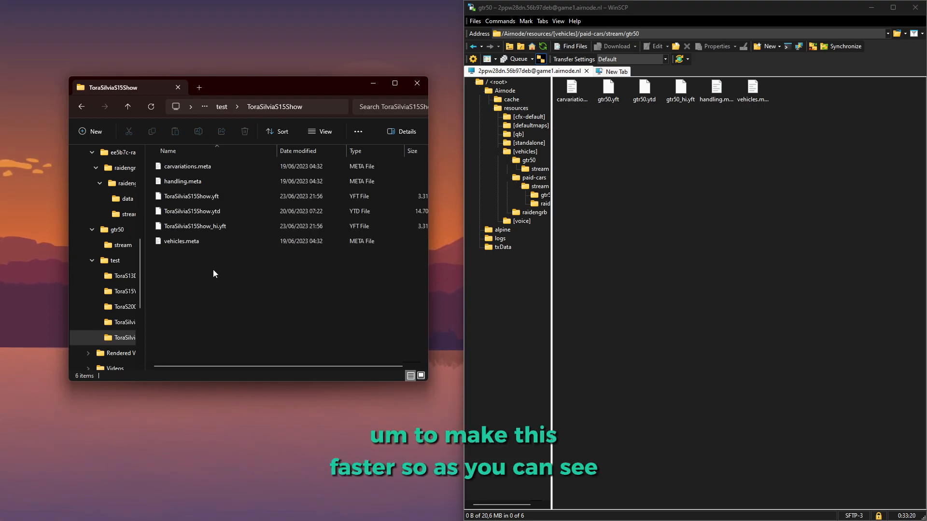
key("alt+Left")
double_click(187, 227)
left_click(213, 227)
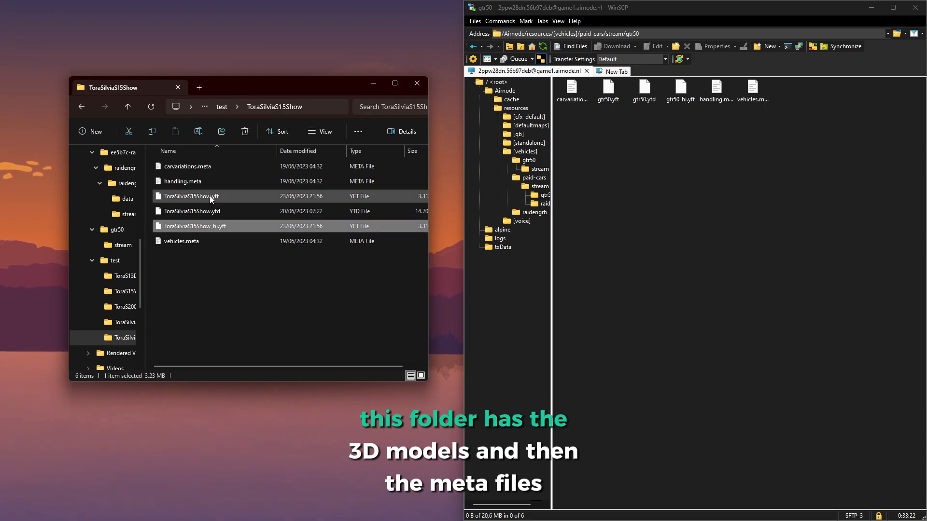
left_click(210, 197, "shift")
left_click(207, 169)
left_click(206, 181)
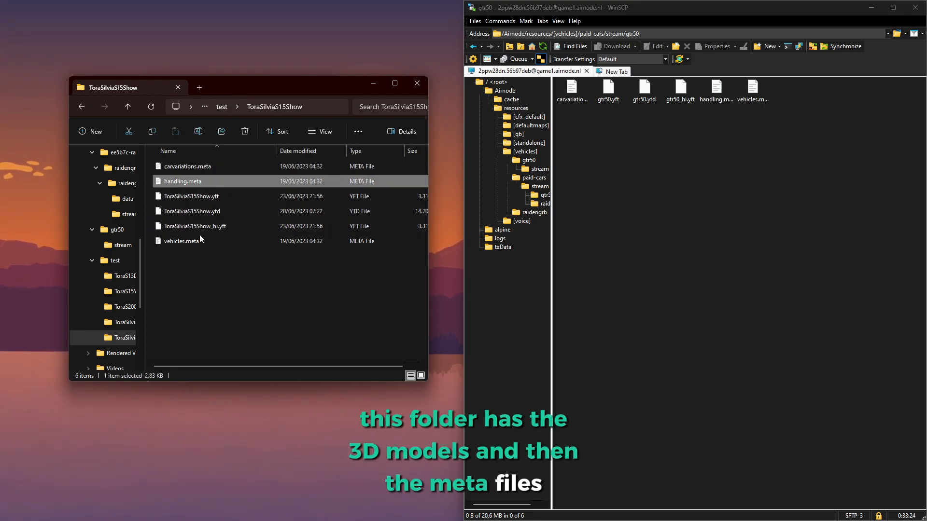
Step: Check the contents of the ToraSilviaLow, ToraS2000, ToraS15Yoshio and ToraS13DriftStreet folders one after another
key("alt+Left")
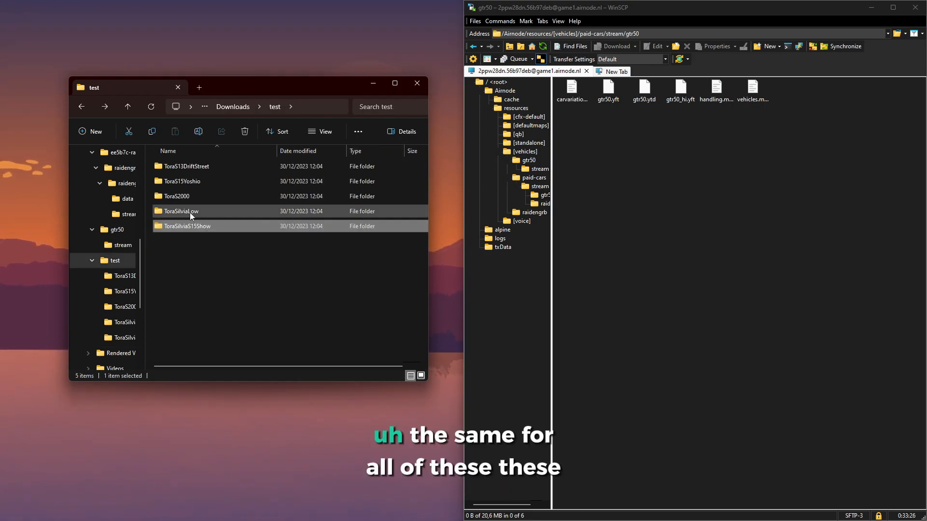
double_click(188, 211)
key("alt+Left")
double_click(187, 195)
key("alt+Left")
double_click(188, 182)
key("alt+Left")
double_click(183, 167)
key("alt+Left")
Step: Upload all five Tora car folders from the local test folder into the server's paid-cars/stream folder
left_click_drag(230, 279, 192, 155)
left_click(731, 254)
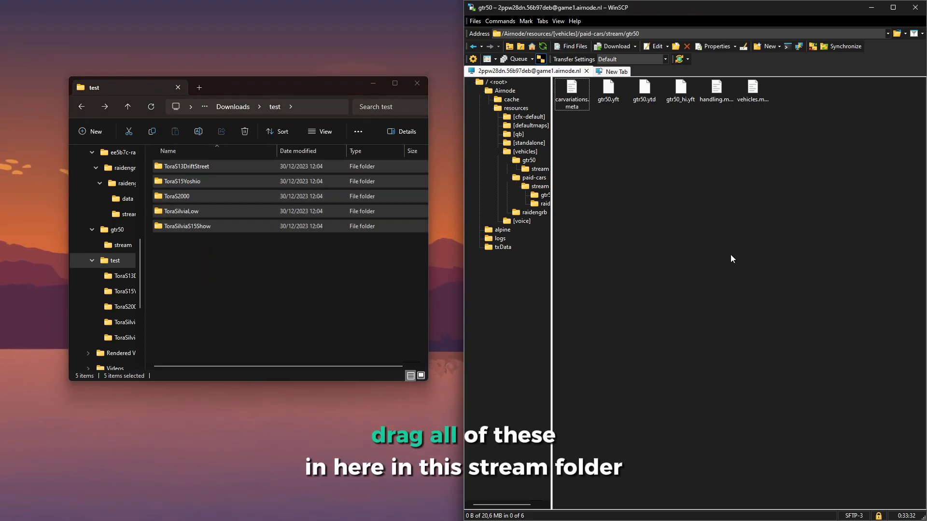
key("BackSpace")
left_click_drag(343, 272, 301, 162)
left_click_drag(741, 257, 741, 257)
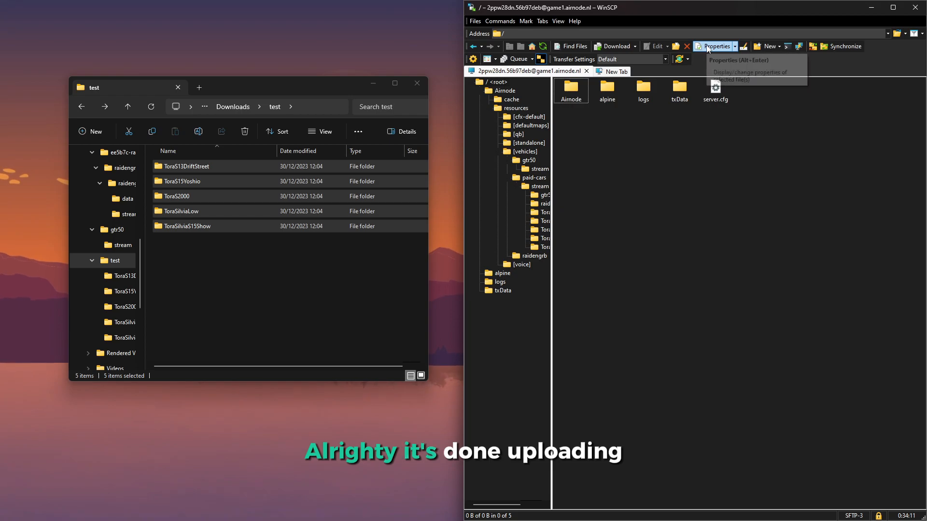
Step: Browse the server from Airnode/resources to [vehicles]/paid-cars/stream, check the uploaded car folders and return to paid-cars
double_click(571, 91)
double_click(610, 89)
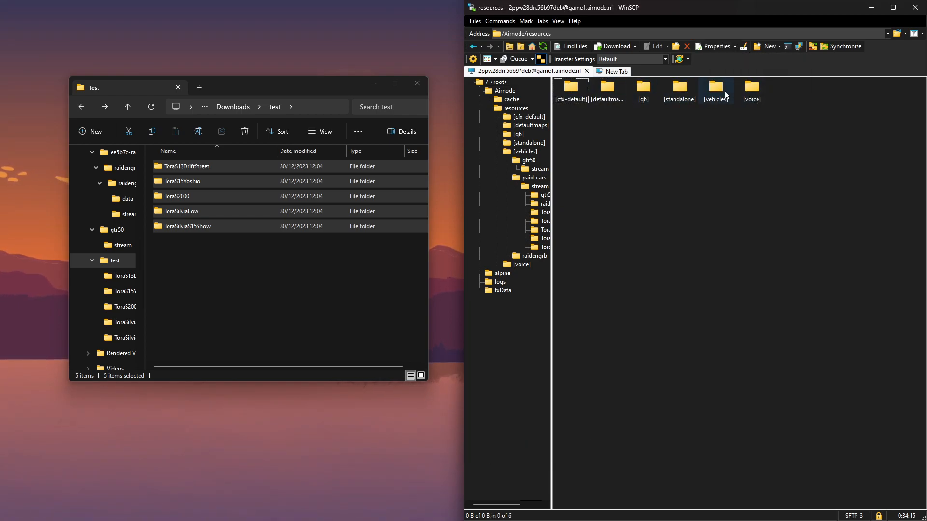
double_click(724, 93)
double_click(607, 91)
double_click(582, 99)
left_click_drag(822, 112, 568, 89)
left_click(608, 153)
key("alt+Left")
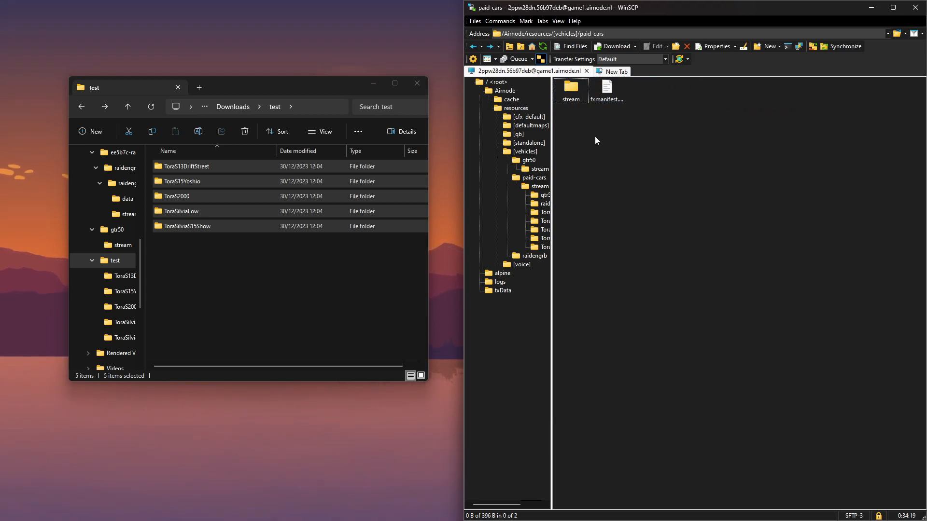
Step: Delete the separate gtr50 and raidengrb folders from the server's [vehicles] folder, keeping paid-cars
key("alt+Left")
left_click(642, 94)
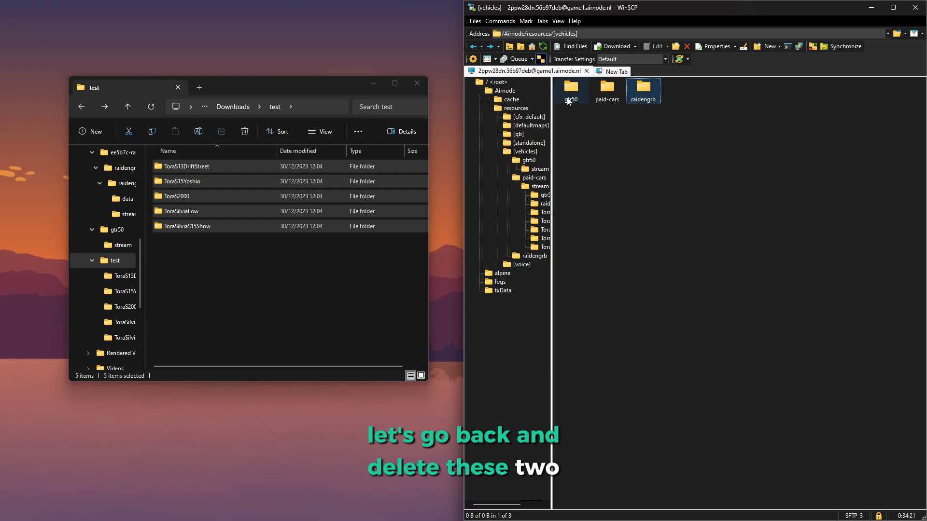
right_click(572, 96)
left_click(627, 151)
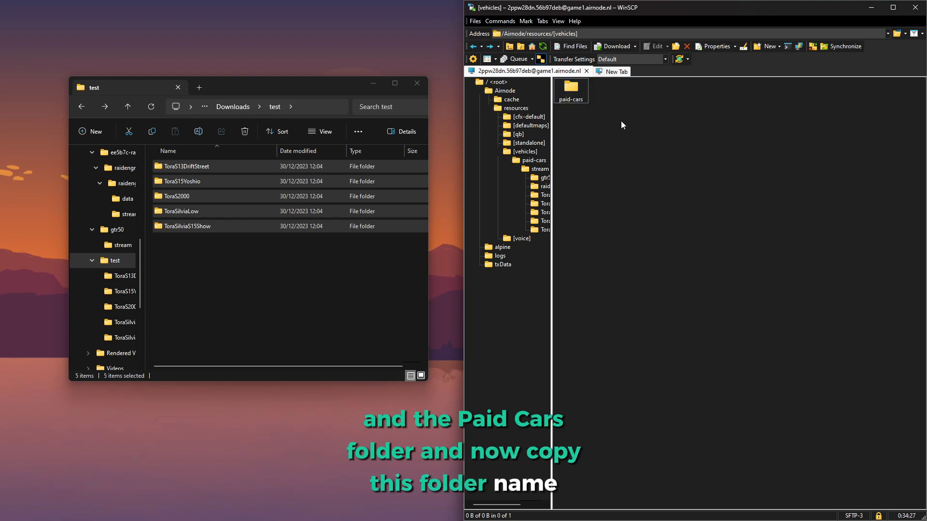
Step: Open server.cfg from the Airnode folder, replace the gtr50 and raidengrb ensure lines with "ensure paid-cars", and save the file
key("alt+Left")
key("alt+Left")
double_click(716, 91)
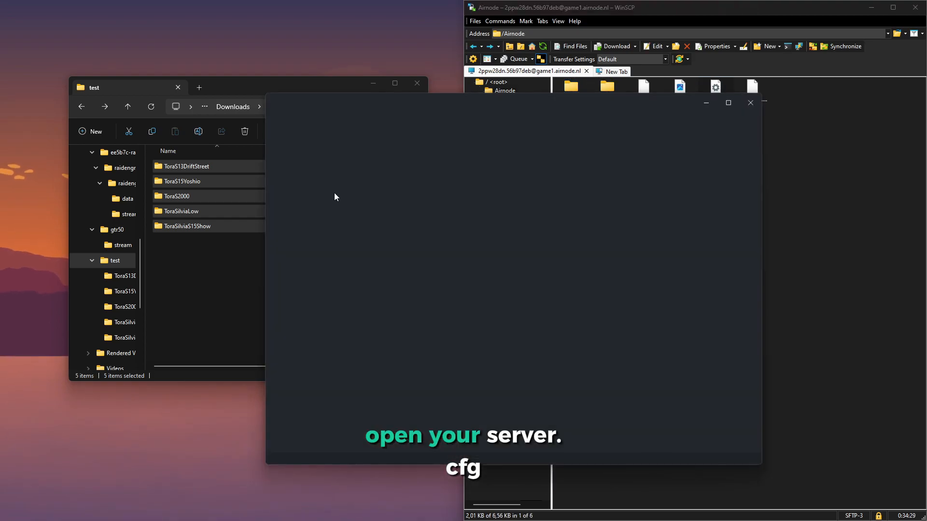
scroll(363, 254, "down", 8)
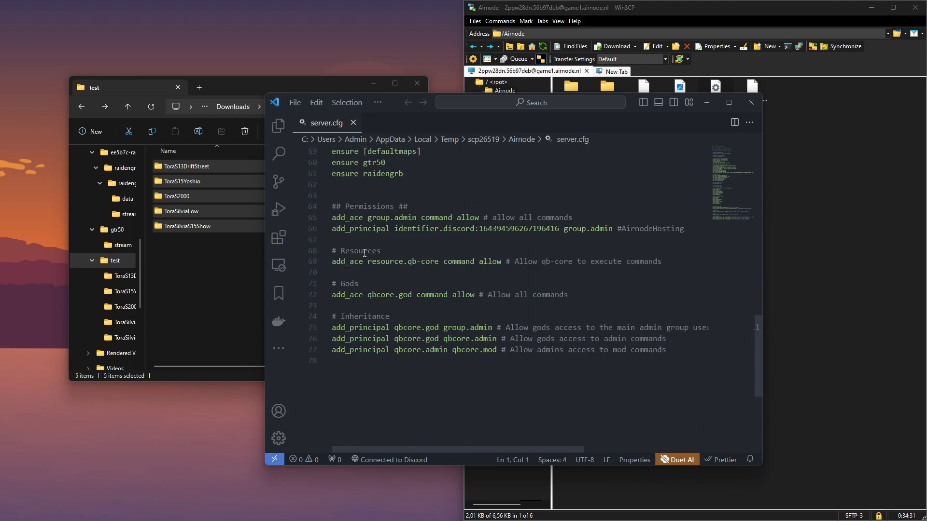
scroll(363, 254, "up", 4)
left_click_drag(403, 290, 332, 279)
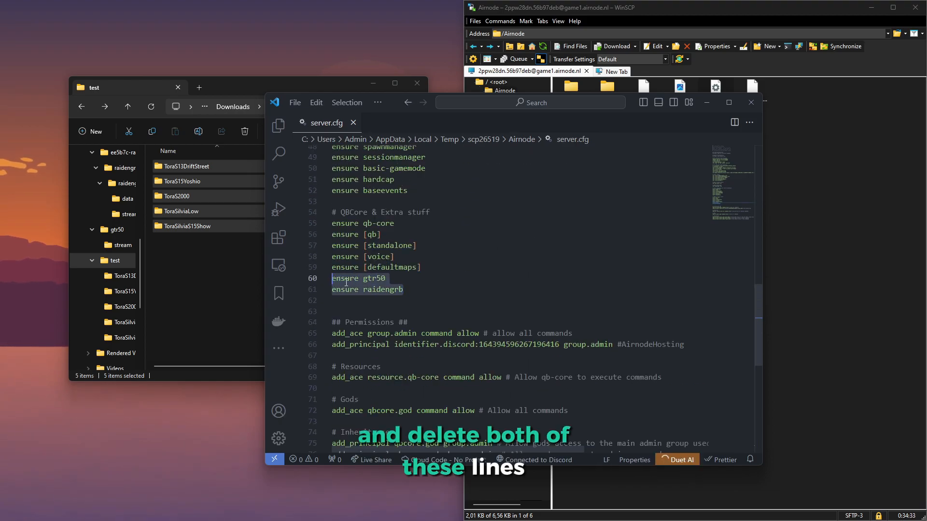
key("BackSpace")
type("e")
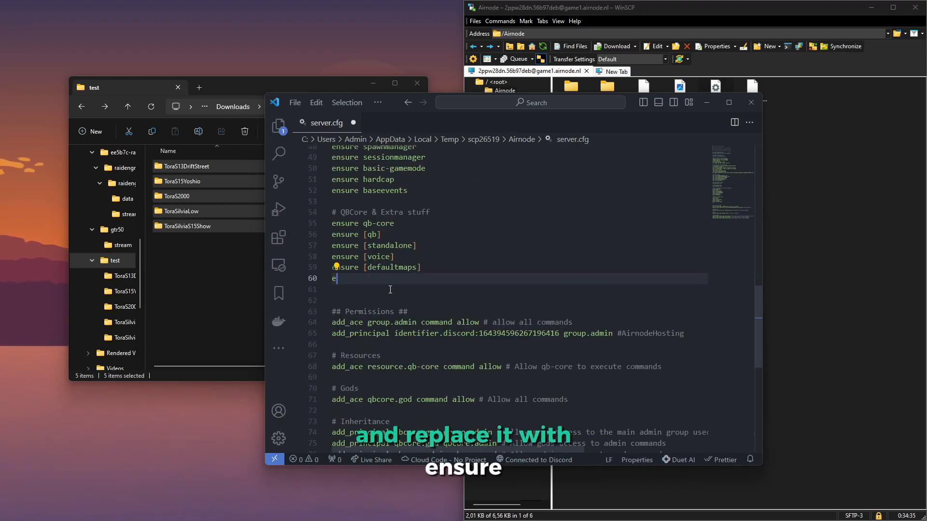
type("msinsure")
type("paid-cars")
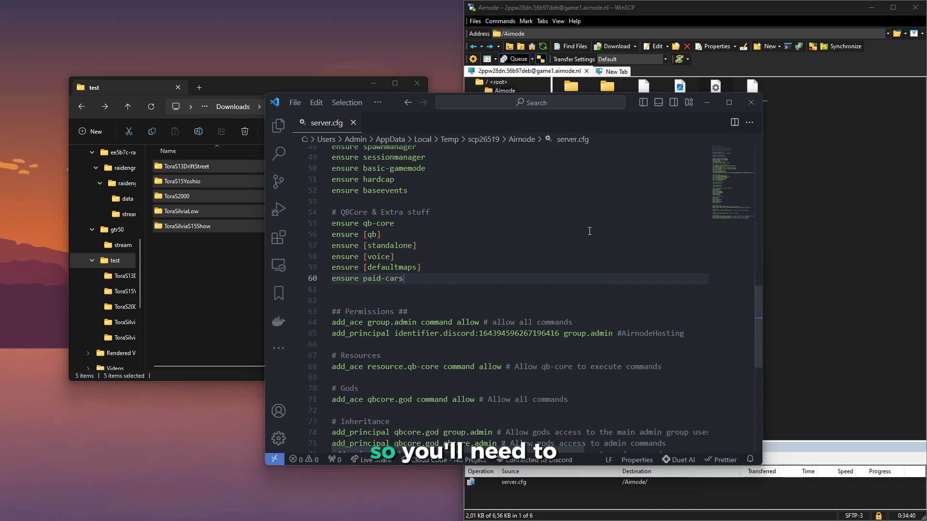
Step: Browse to resources/[vehicles]/paid-cars/stream, review the gtr50, raidengrb and Tora car folders, and return to [vehicles]
left_click(792, 153)
double_click(607, 89)
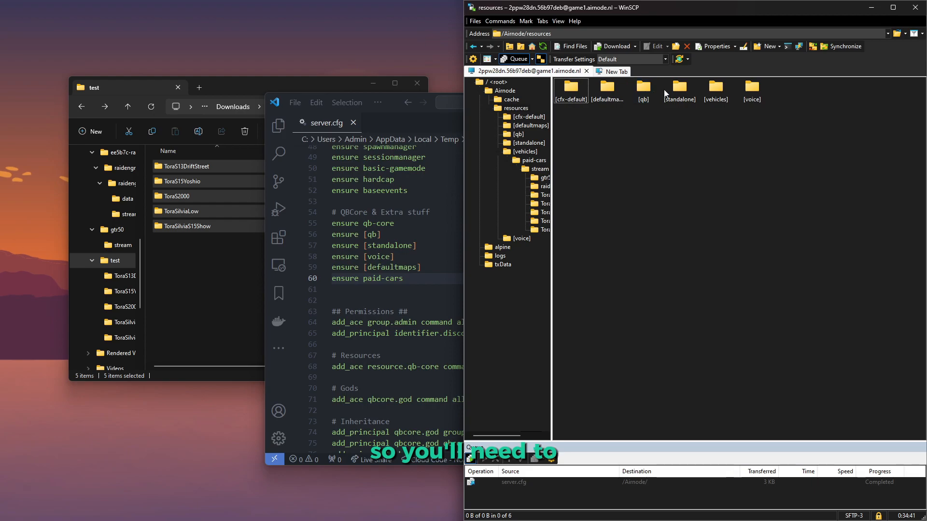
double_click(716, 90)
double_click(571, 89)
double_click(571, 89)
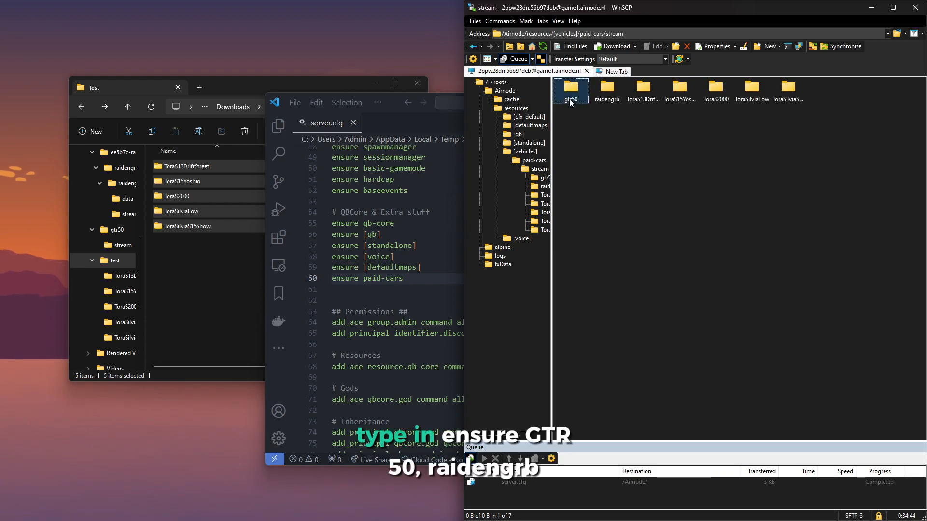
left_click(612, 99)
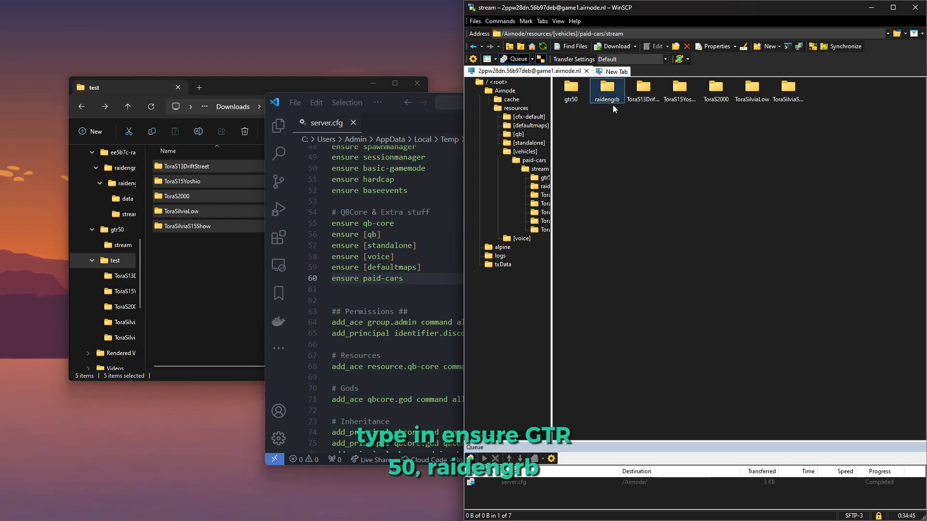
left_click(637, 99)
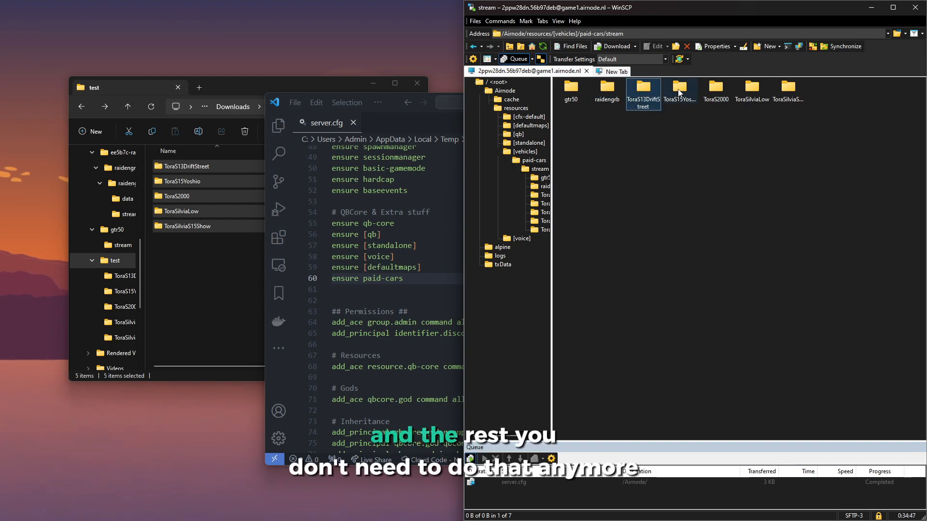
key("BackSpace")
key("BackSpace")
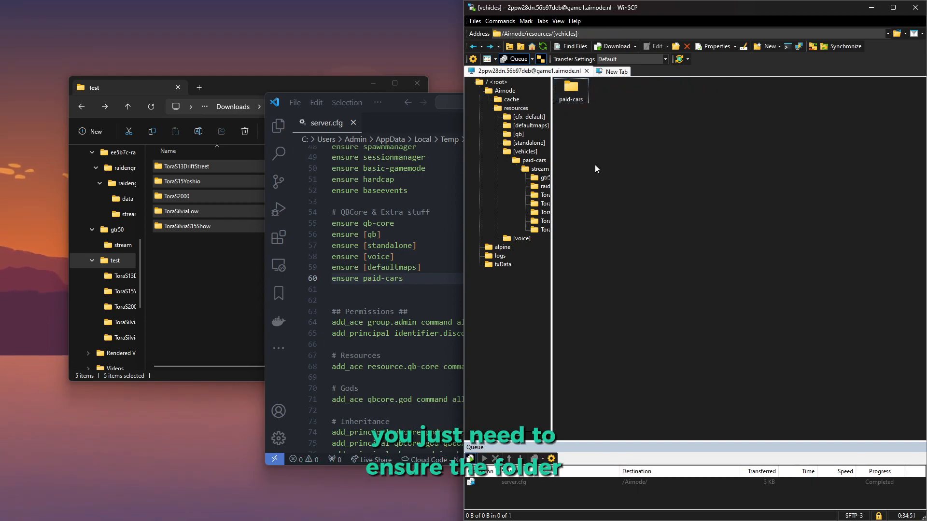
Step: Switch to the txAdmin dashboard in Firefox, restart the FiveM server and confirm the restart
mouse_move(389, 511)
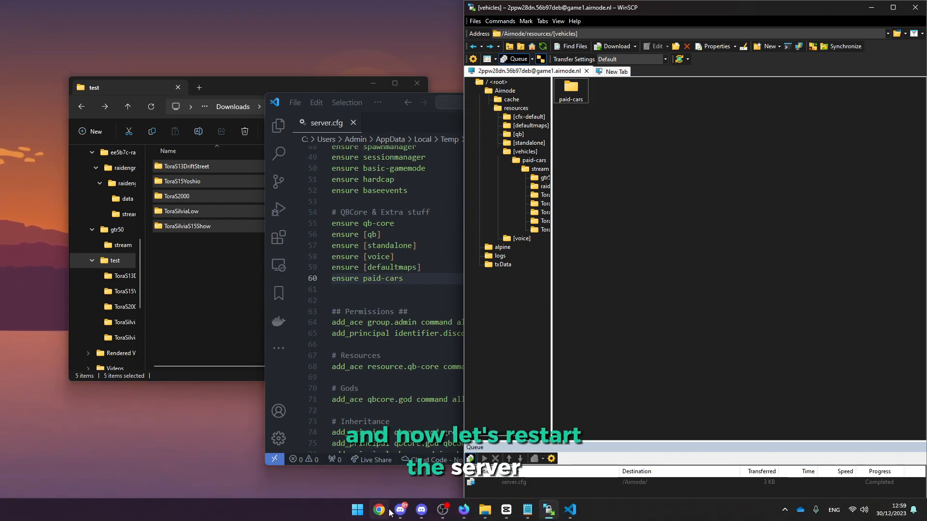
left_click(464, 510)
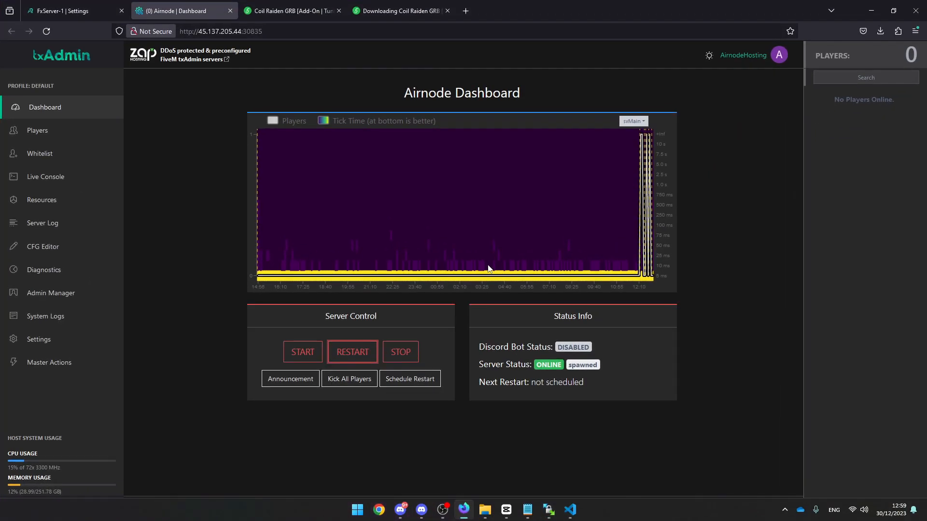
left_click(352, 352)
left_click(560, 300)
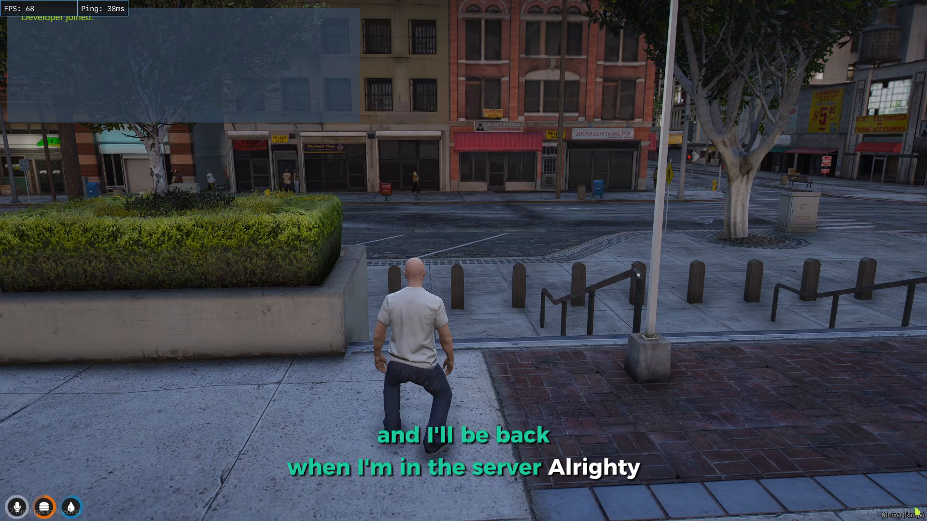
Step: Return to FiveM and walk the character forward to the kerb beside the parking bays
key("super")
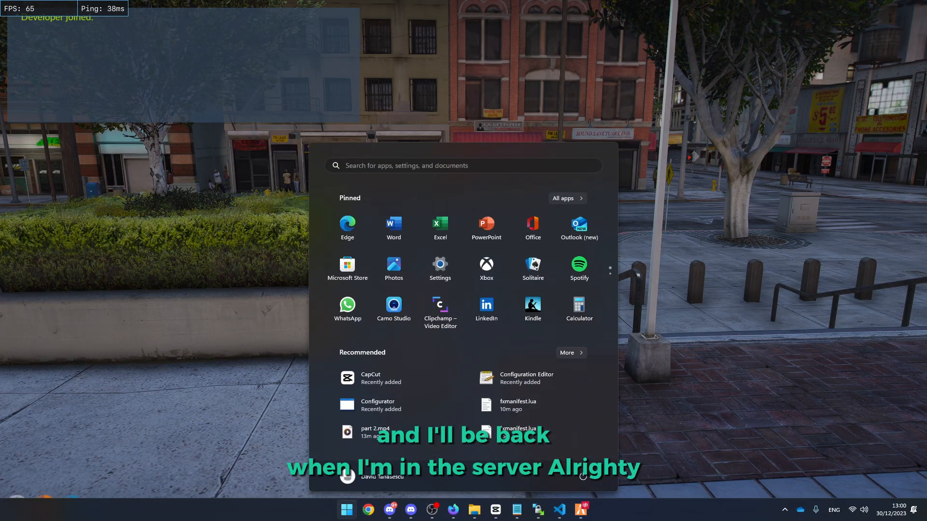
left_click(285, 247)
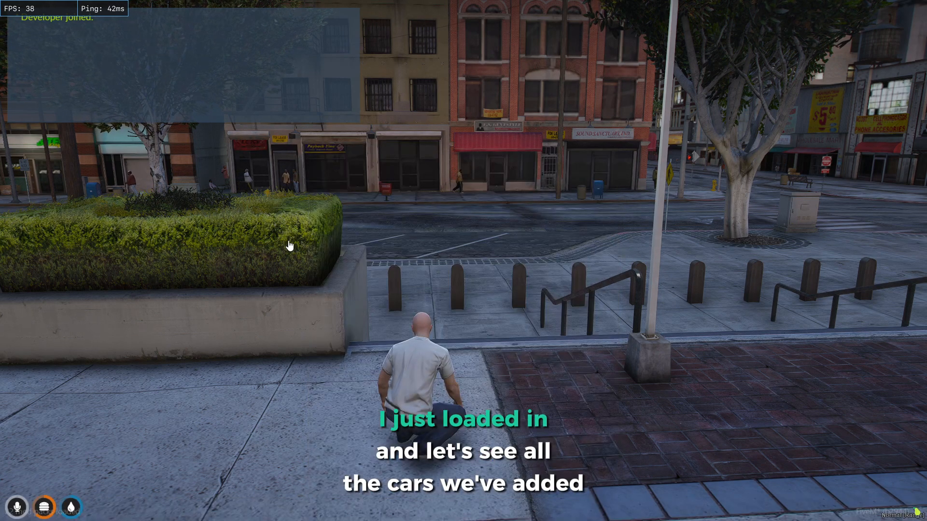
key("w")
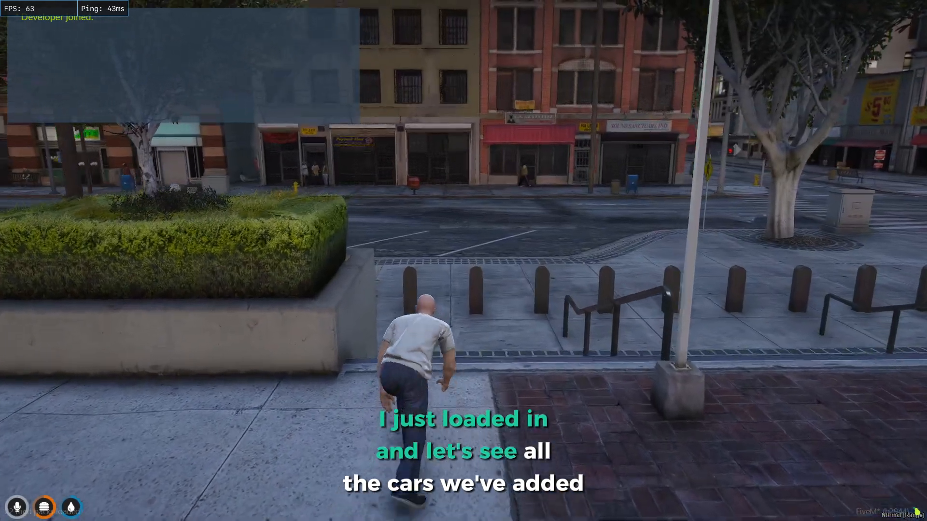
key("super")
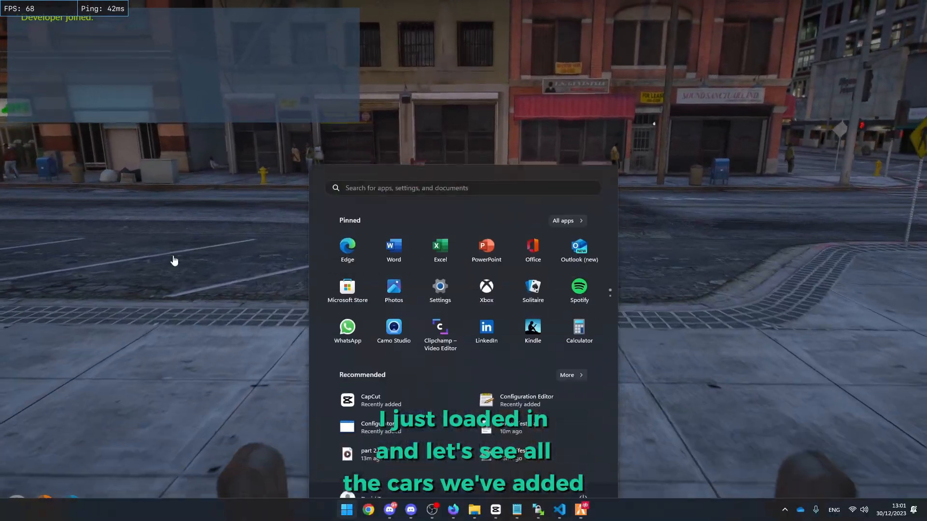
key("super")
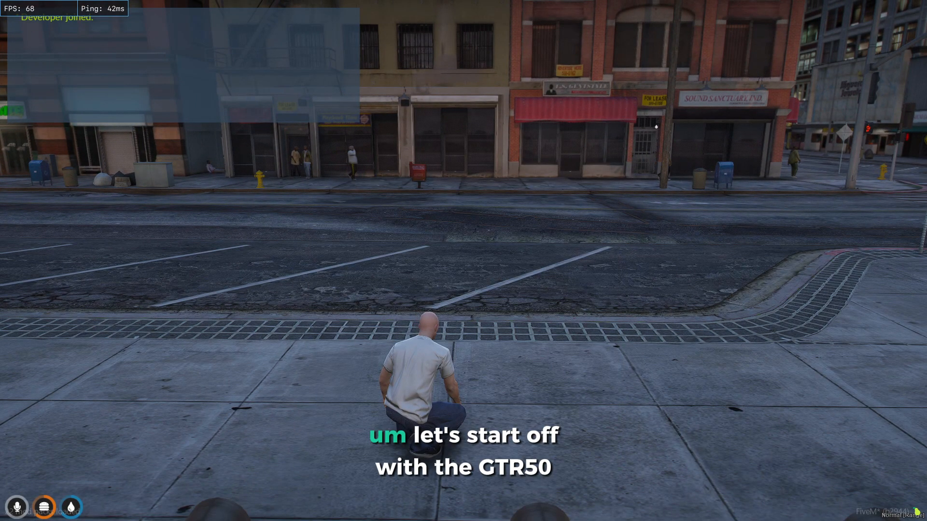
Step: Open the in-game txAdmin menu with /tx, spawn the gtr50 vehicle and drive it onto the street
type("t/tx")
key("Return")
key("Down")
key("Down")
key("Return")
key("ctrl+v")
key("Return")
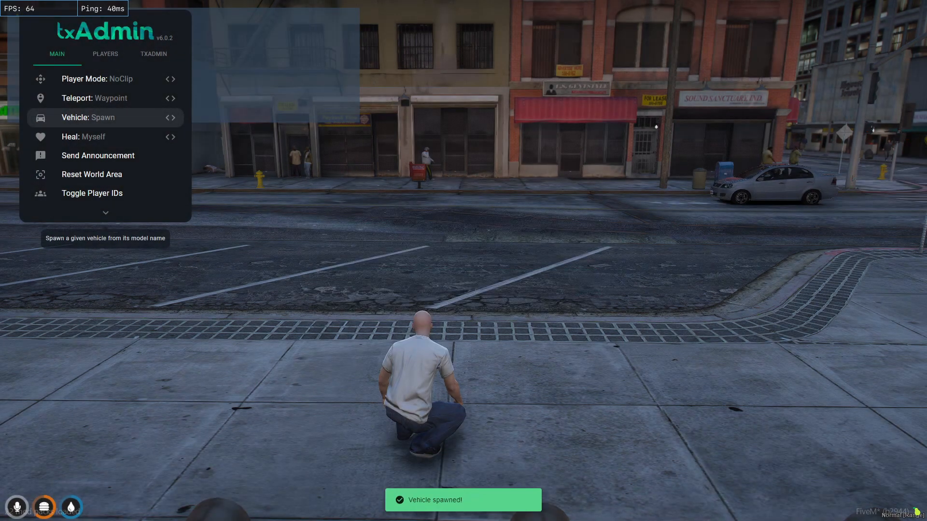
key("q")
key("w")
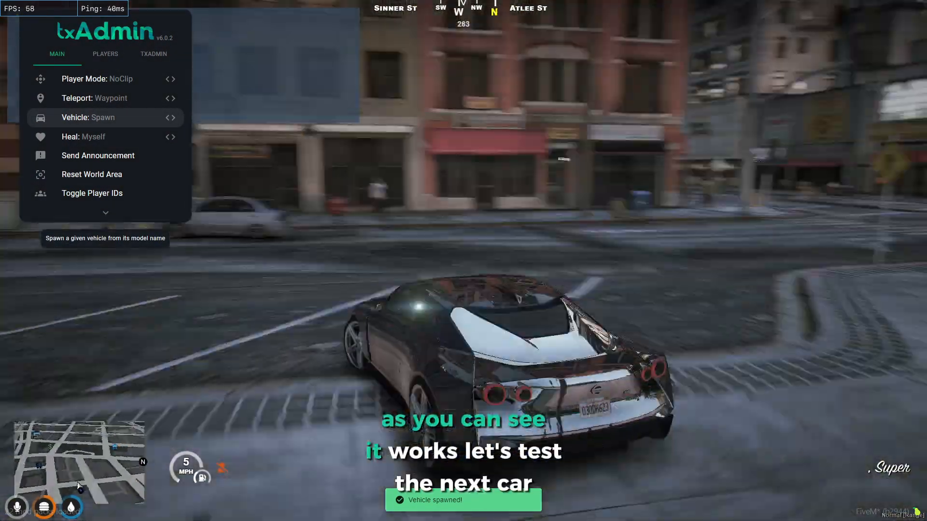
Step: Look over the parked gtr50 and spawn the raidengrb car through the txAdmin vehicle option
key("super")
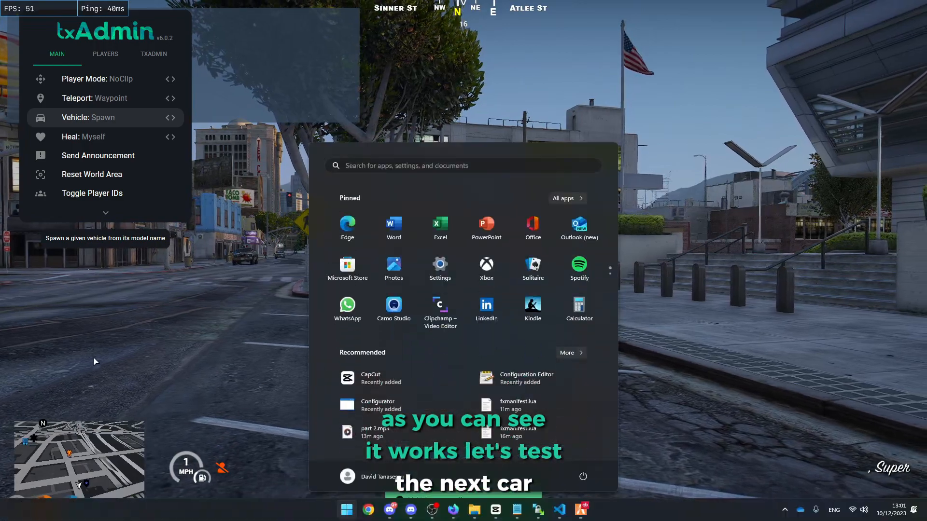
key("super")
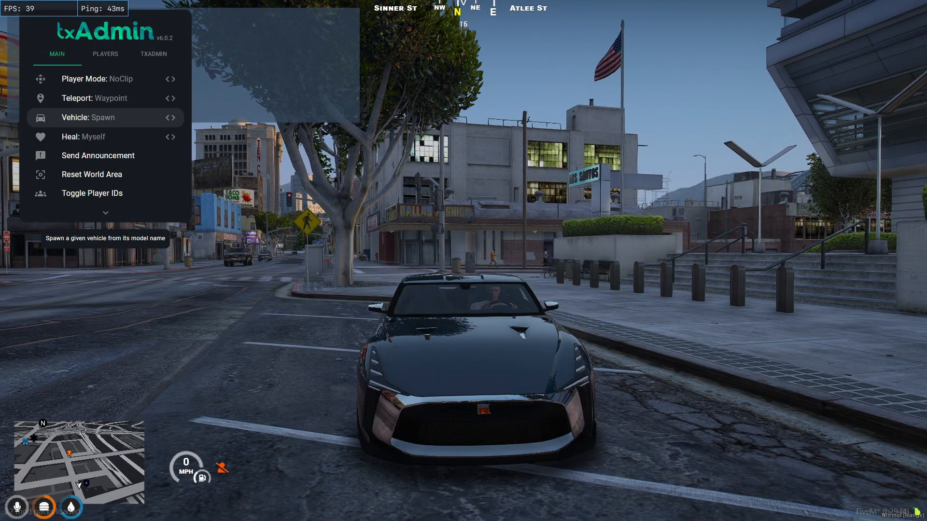
key("w")
key("super")
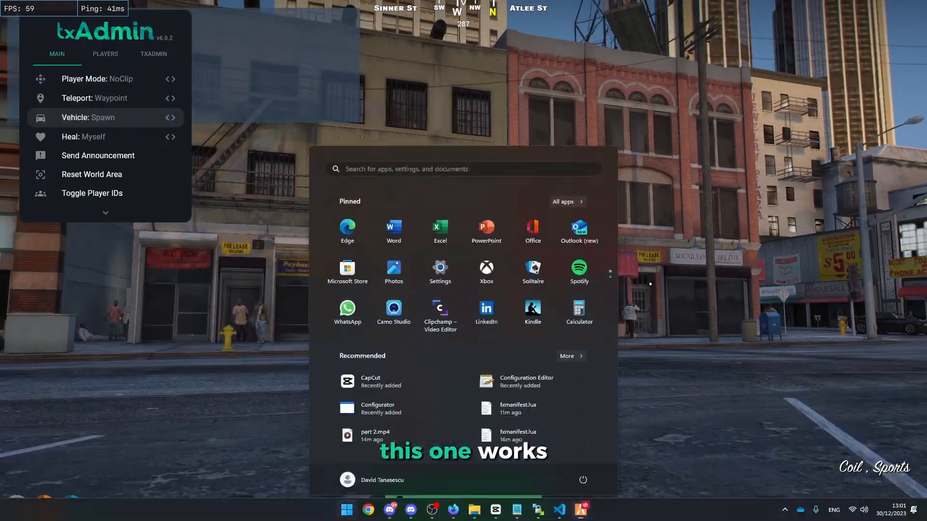
Step: Spawn the ToraS13DriftStreet car through the txAdmin vehicle option
key("super")
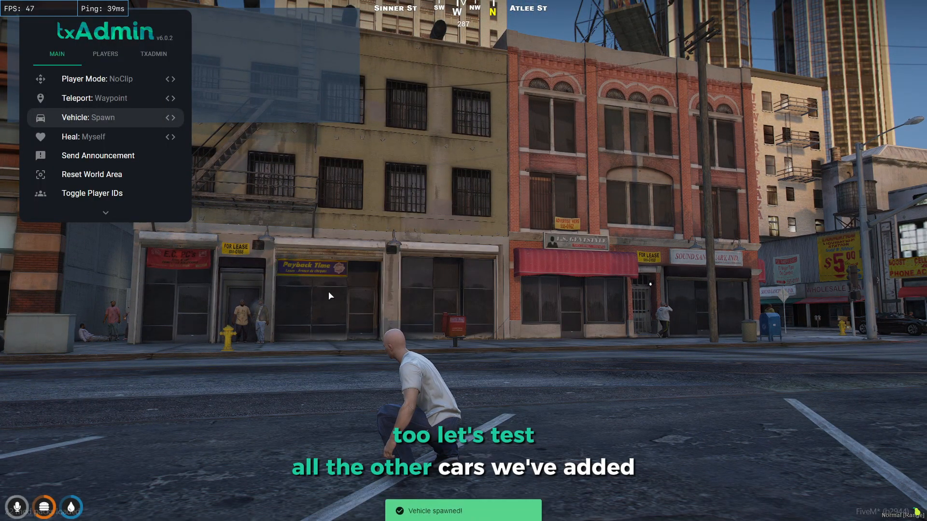
key("Return")
left_click(337, 295)
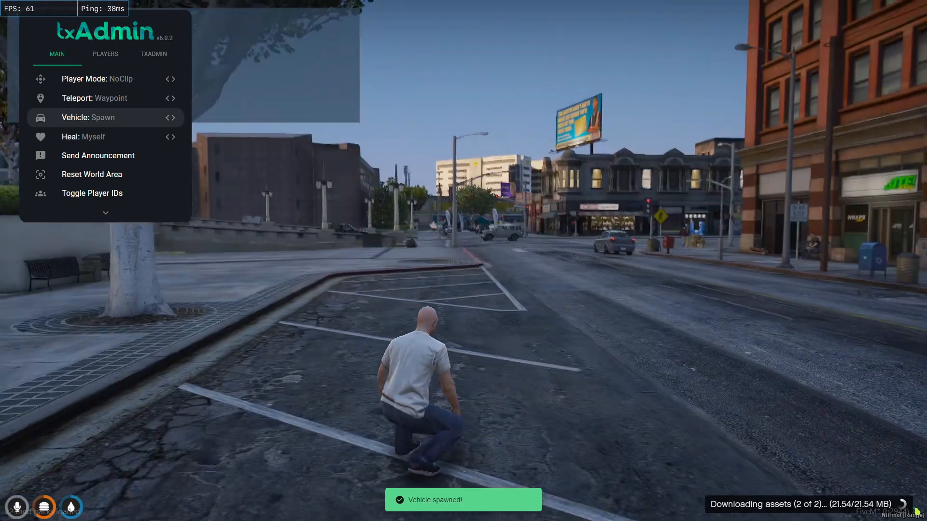
Step: Drive the Tora S13 around the parking bays and examine it from the rear, front and sides
key("d")
key("w")
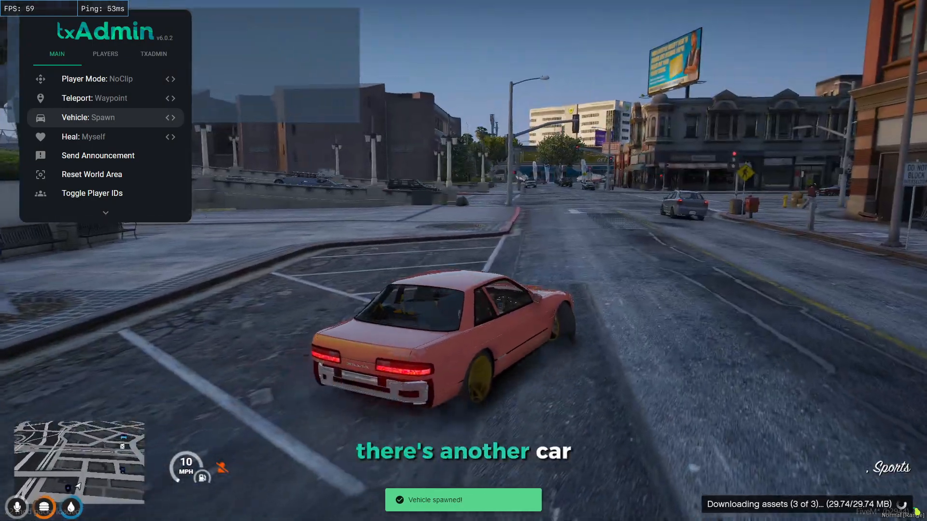
key("a")
key("w")
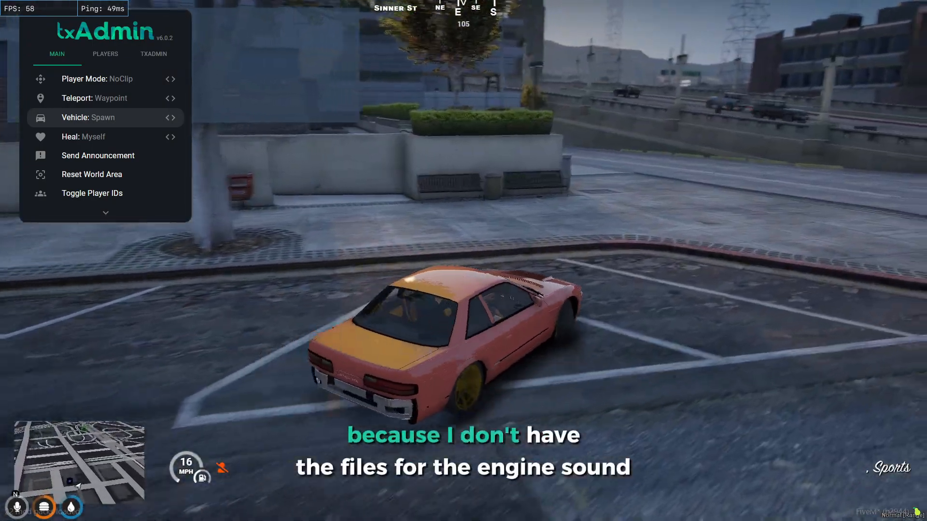
key("a")
key("super")
key("super")
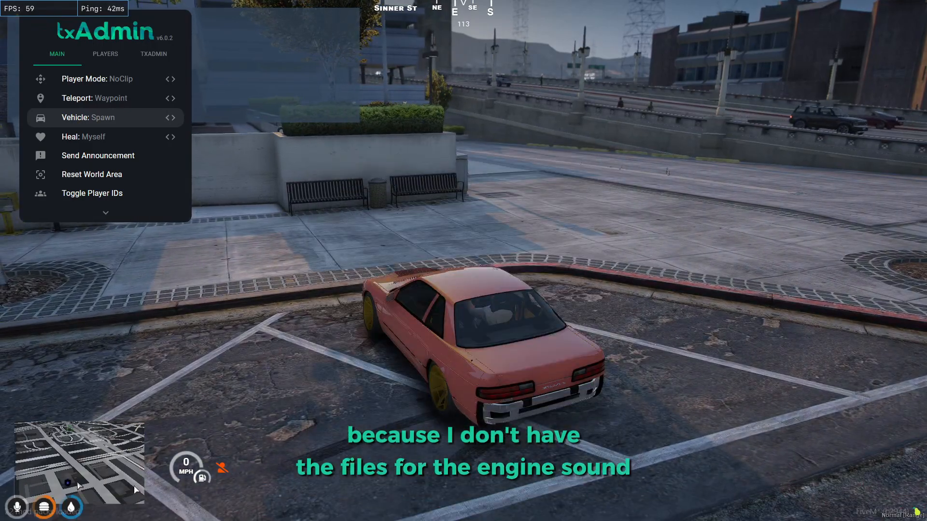
key("s")
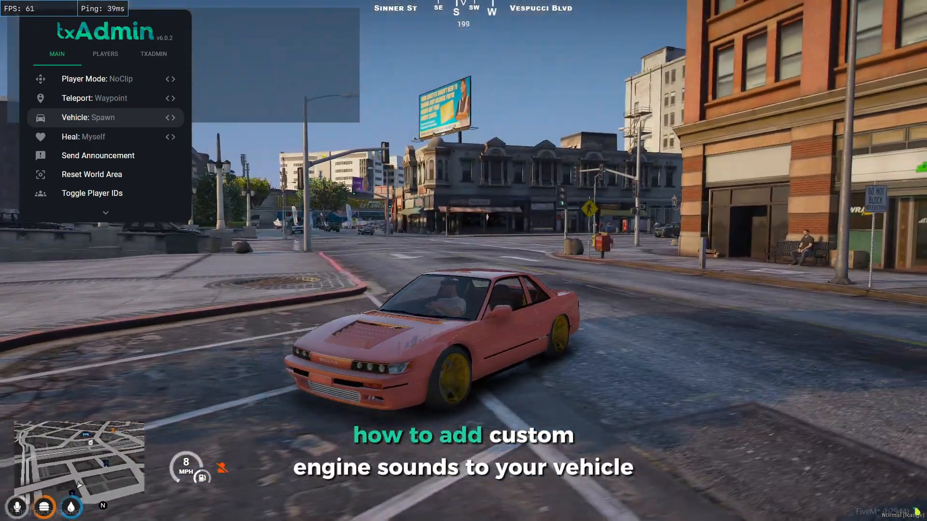
key("w")
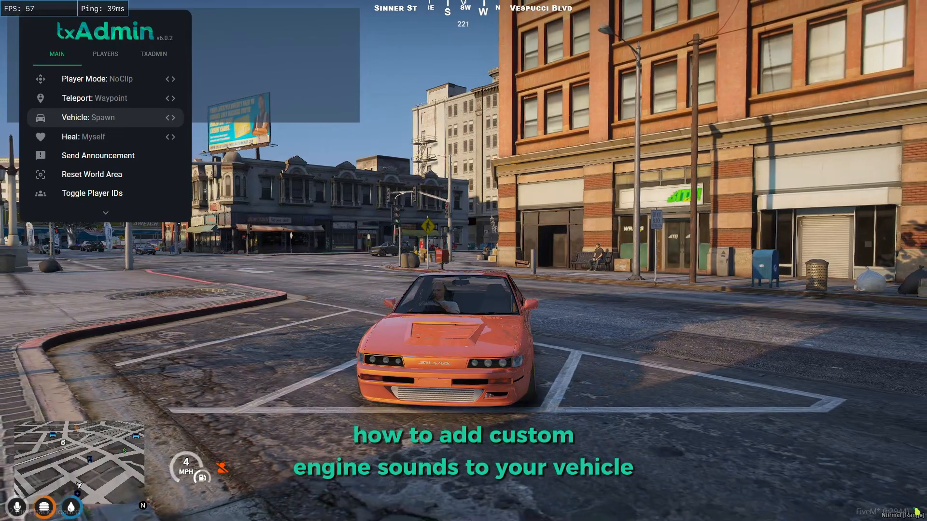
Step: Spawn the Tora S15 car through the txAdmin vehicle option and view it from different sides
key("super")
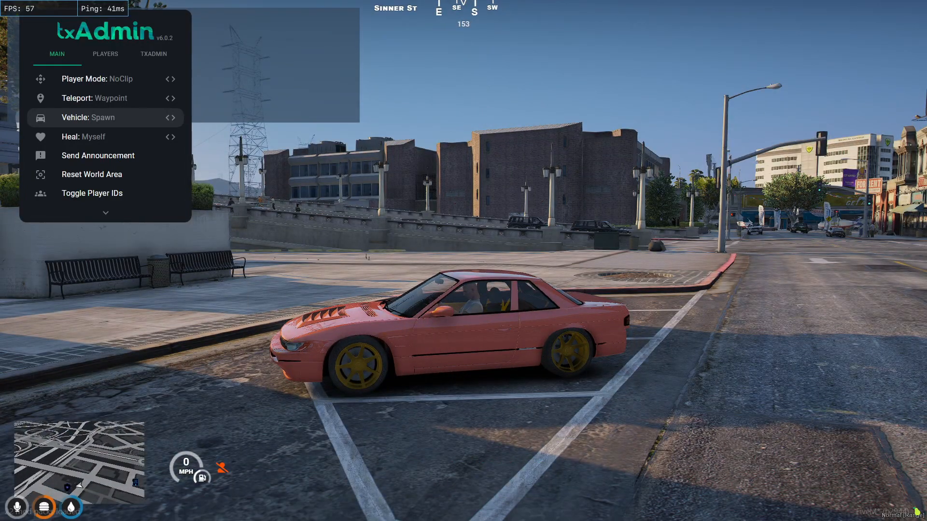
key("Return")
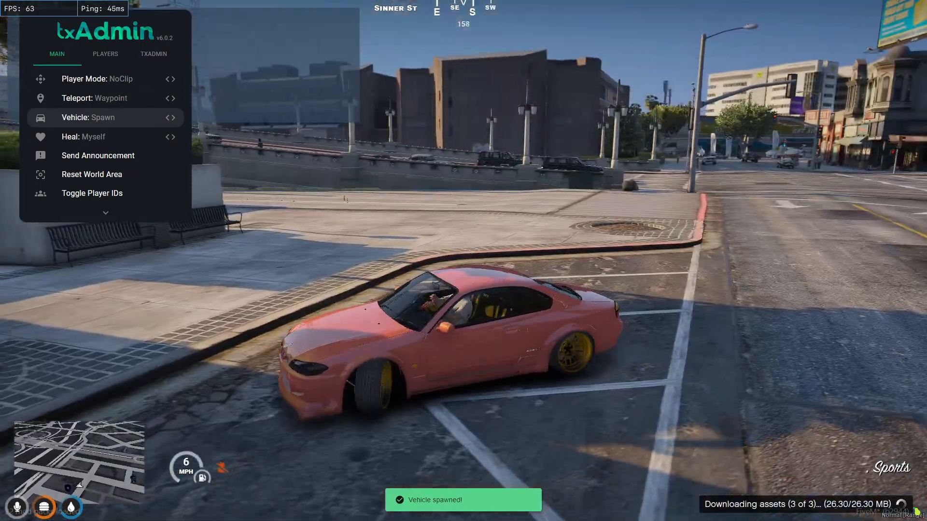
key("q")
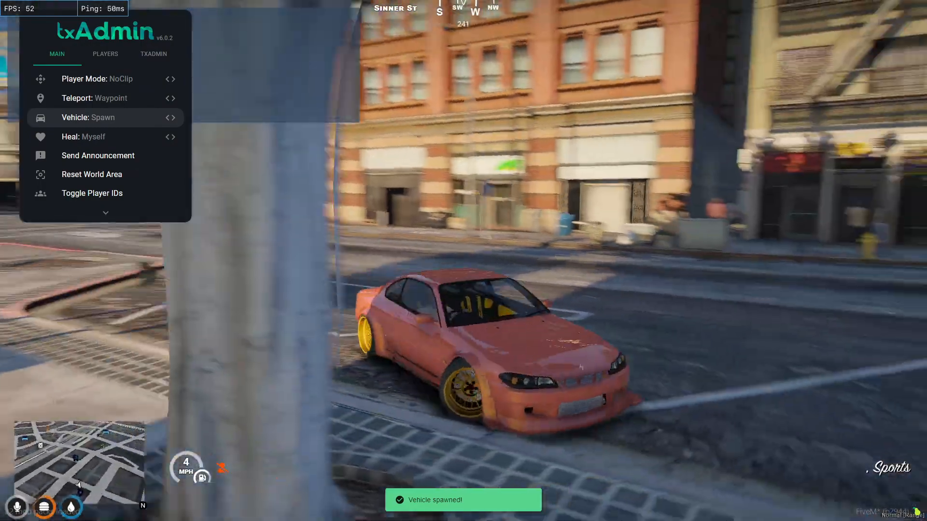
Step: Spawn the silver soft-top convertible through the txAdmin vehicle option and drive it along the parking bays
key("super")
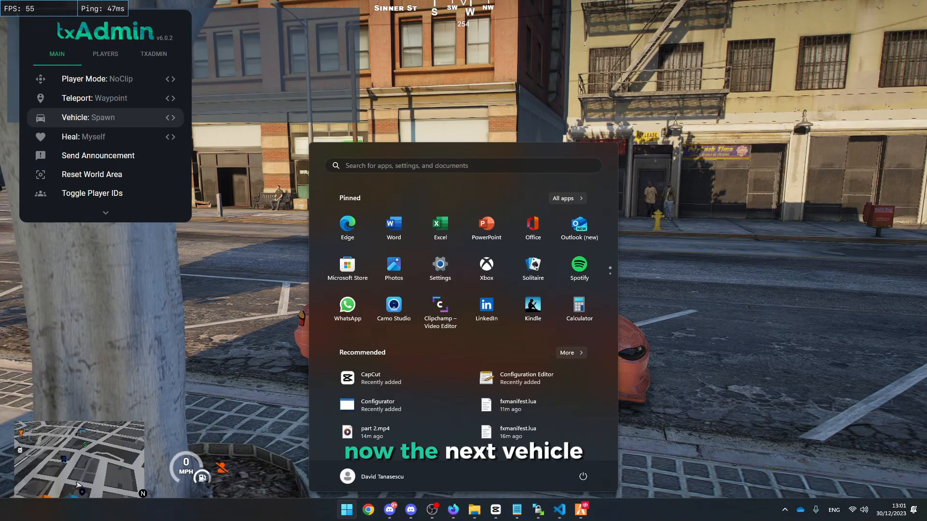
key("super")
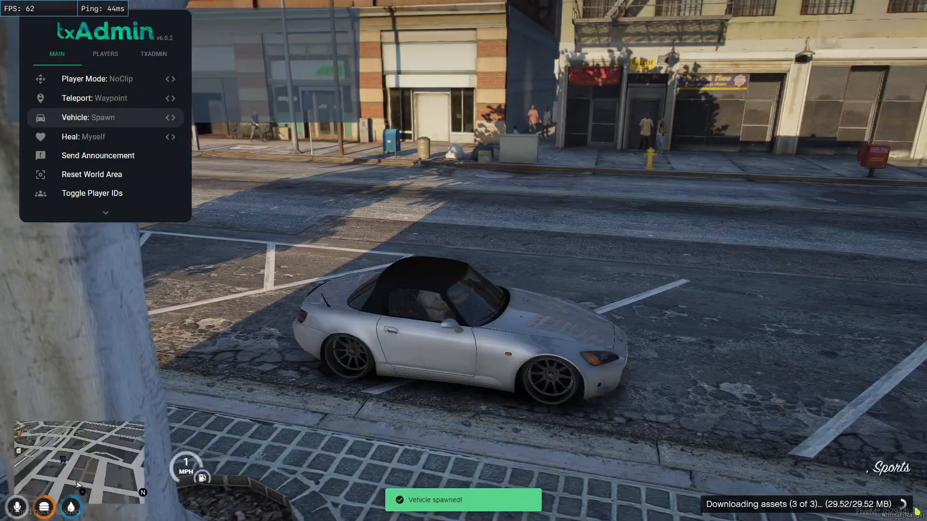
key("w")
key("q")
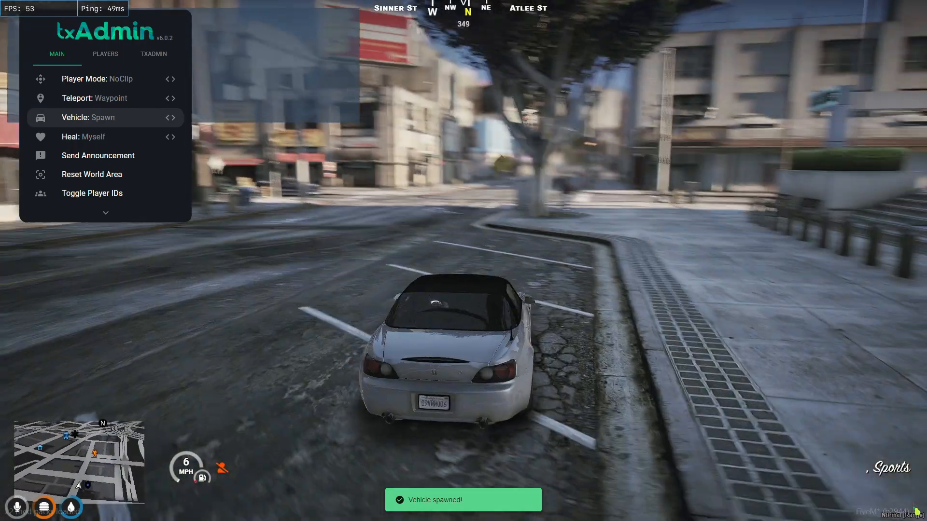
Step: Spawn the ToraSilviaLow car through the txAdmin vehicle option and drive it briefly across the parking bays
key("super")
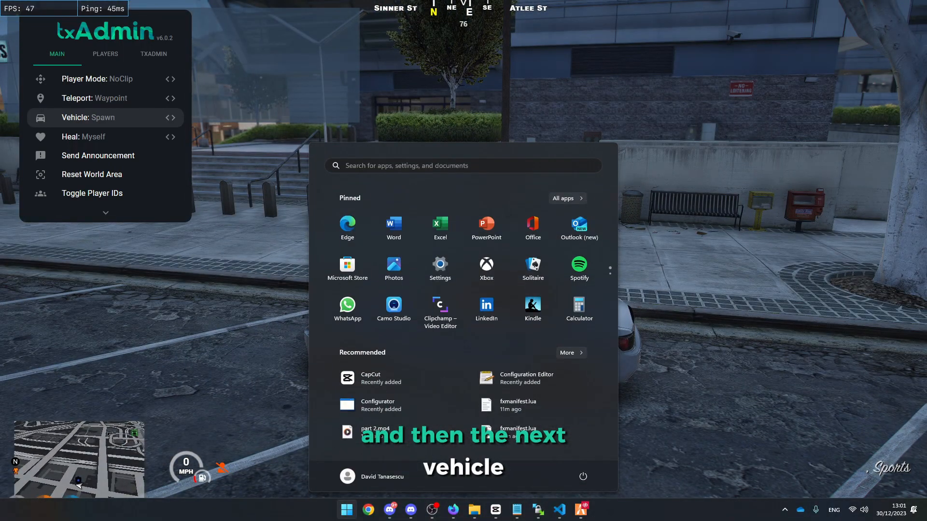
key("super")
key("Return")
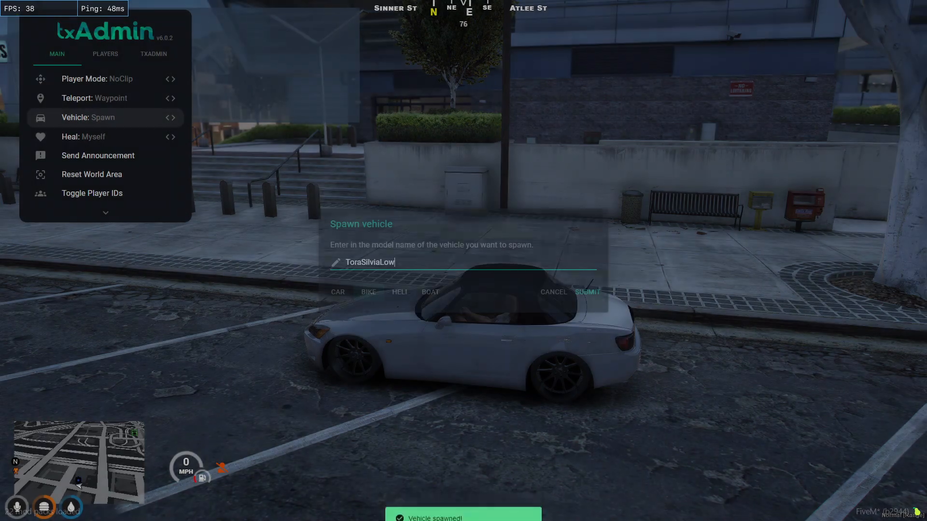
key("Return")
key("q")
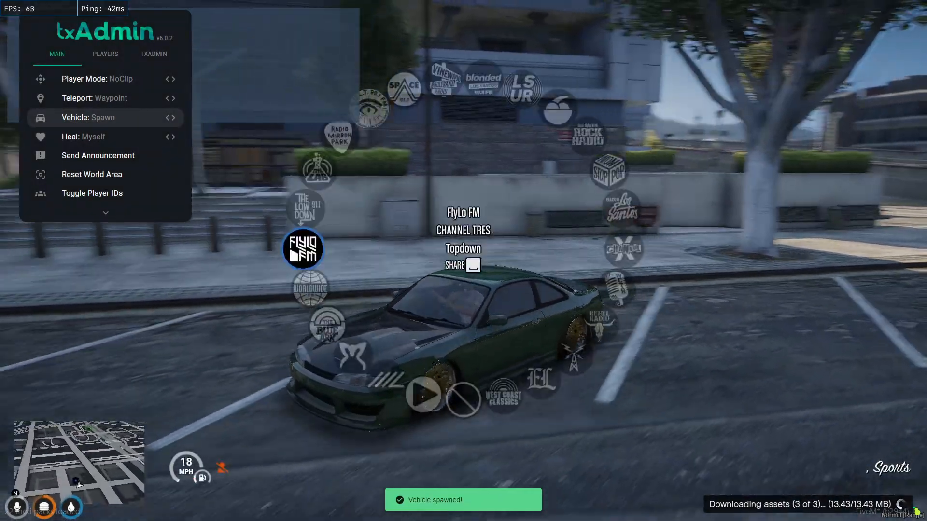
Step: Try to spawn the last car through the txAdmin vehicle option with the model name ias15show
key("super")
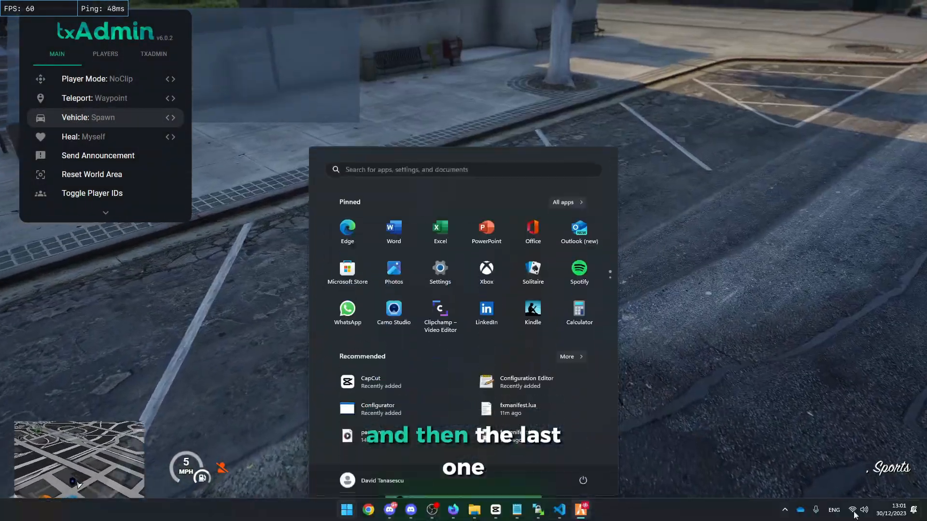
key("super")
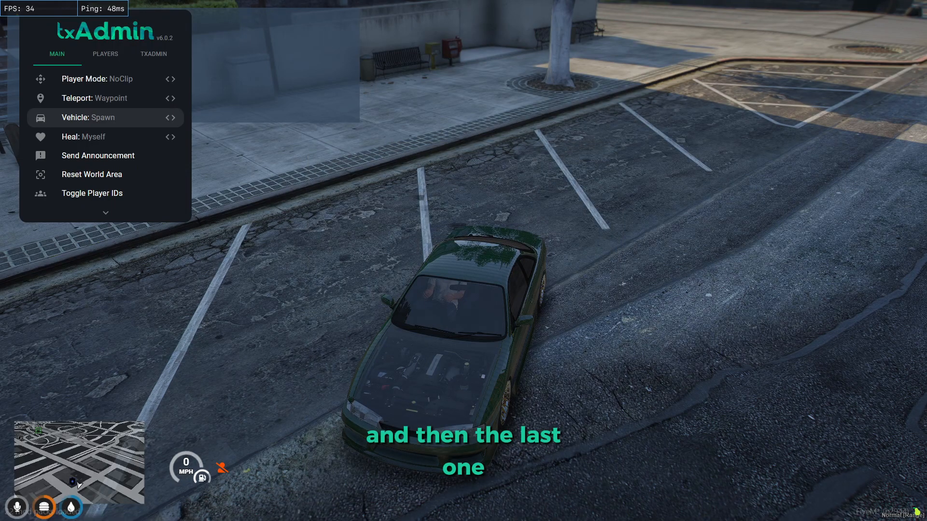
key("Return")
type("ias15show")
key("Return")
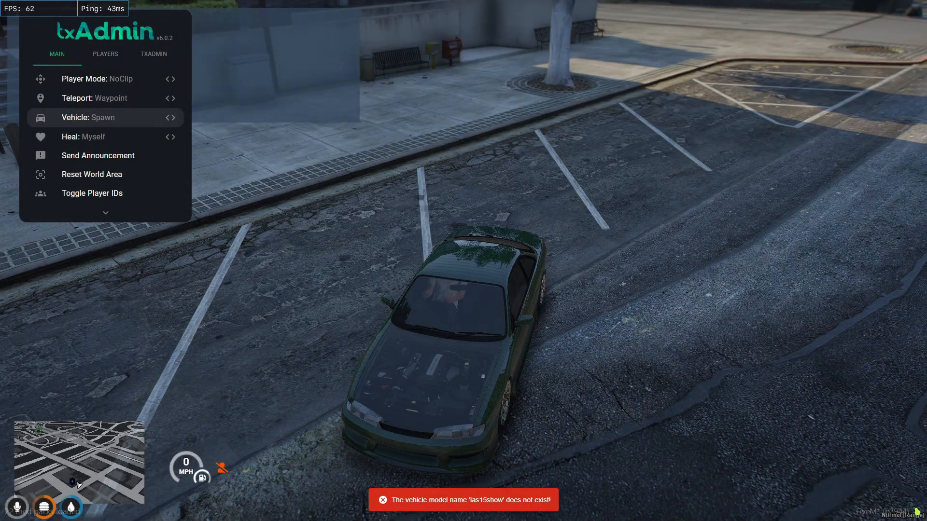
key("super")
key("super")
key("Return")
key("Return")
Step: Copy the last car's model name again, spawn the yellow coupe through the txAdmin vehicle option and view it from the side
key("super")
key("super")
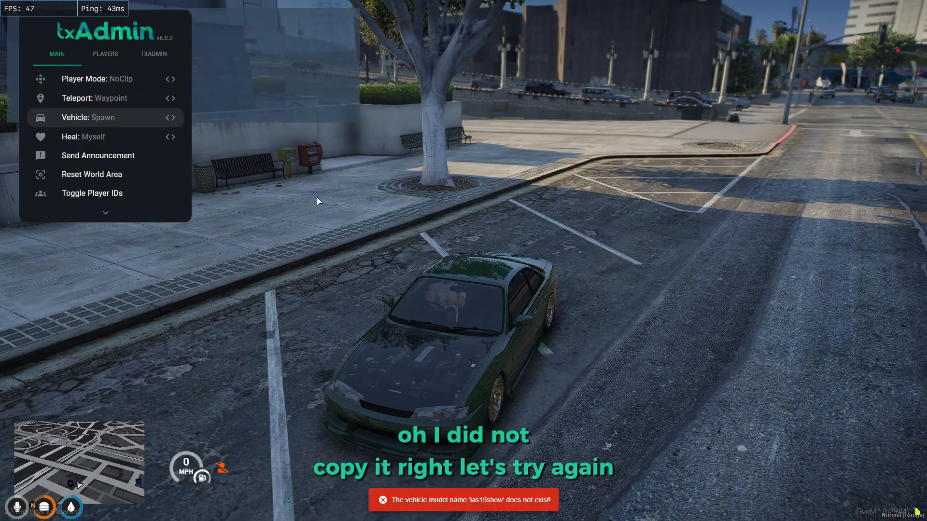
key("Return")
key("ctrl+v")
key("Return")
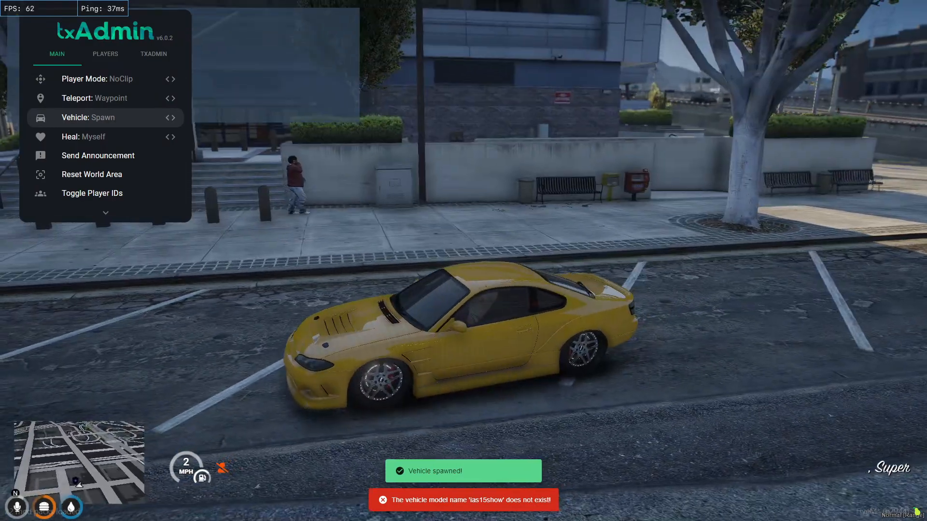
key("q")
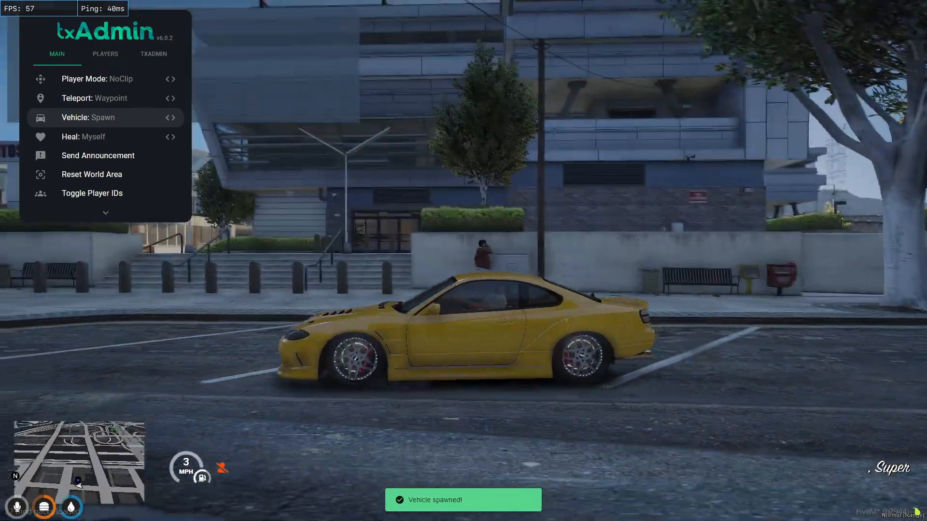